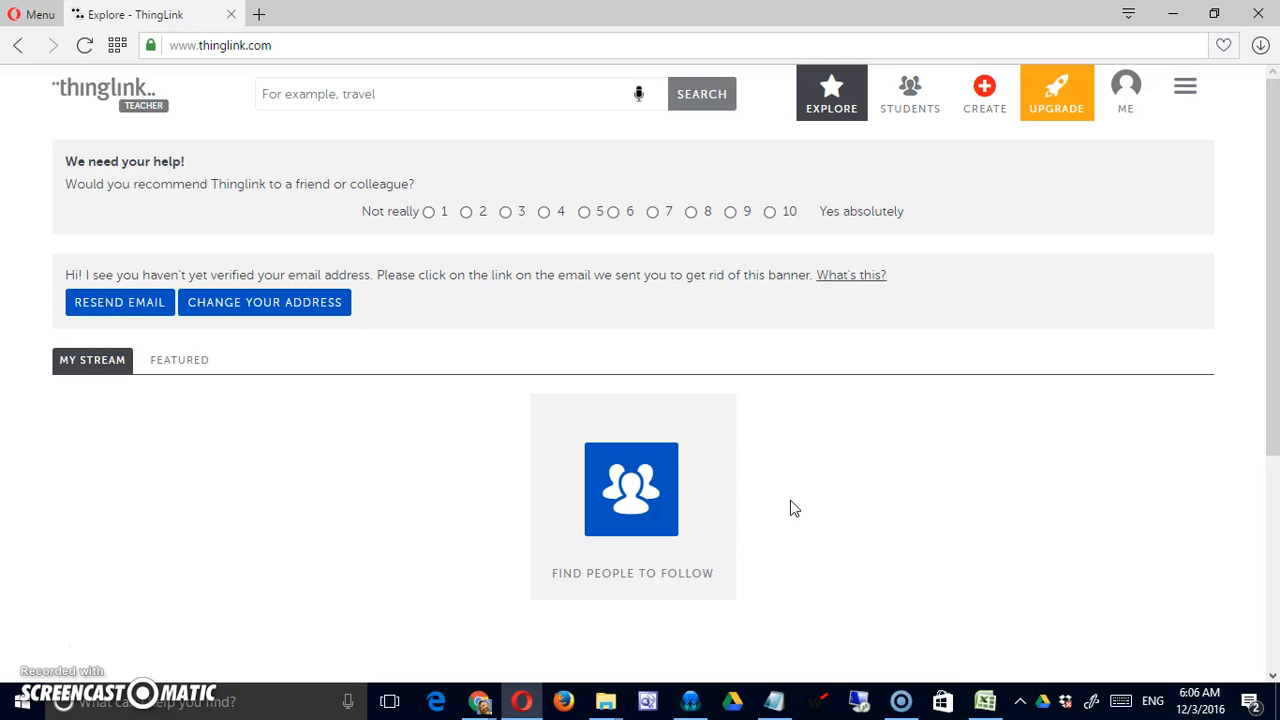
- Open the full ThingLink for Education plan comparison from the upgrade page and examine the Basic Education limits and features
left_click(1053, 107)
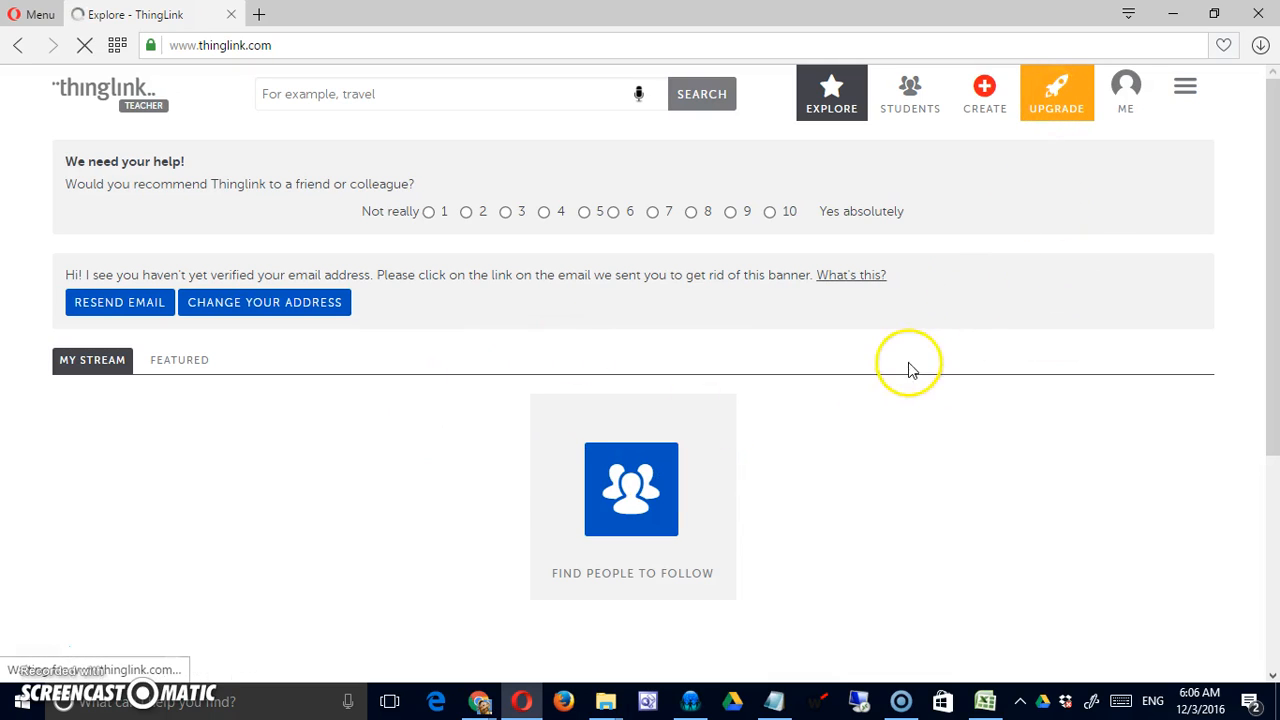
scroll(872, 414, "down", 6)
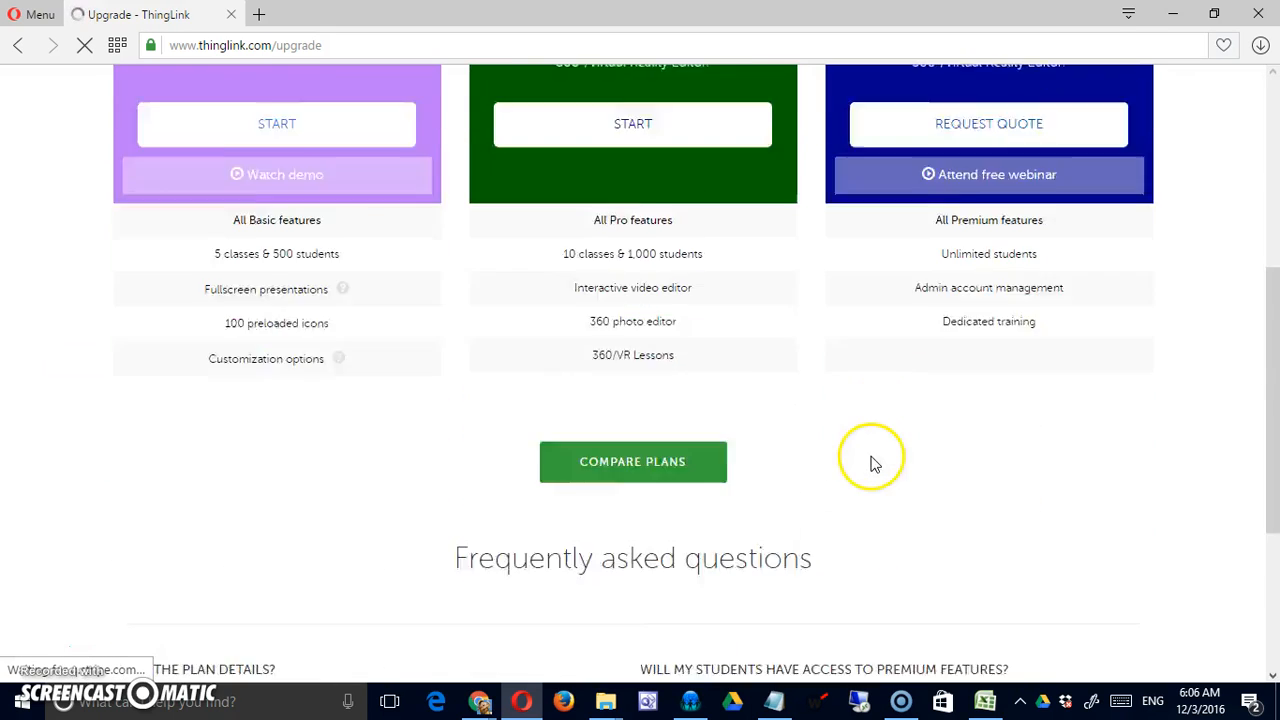
left_click(659, 348)
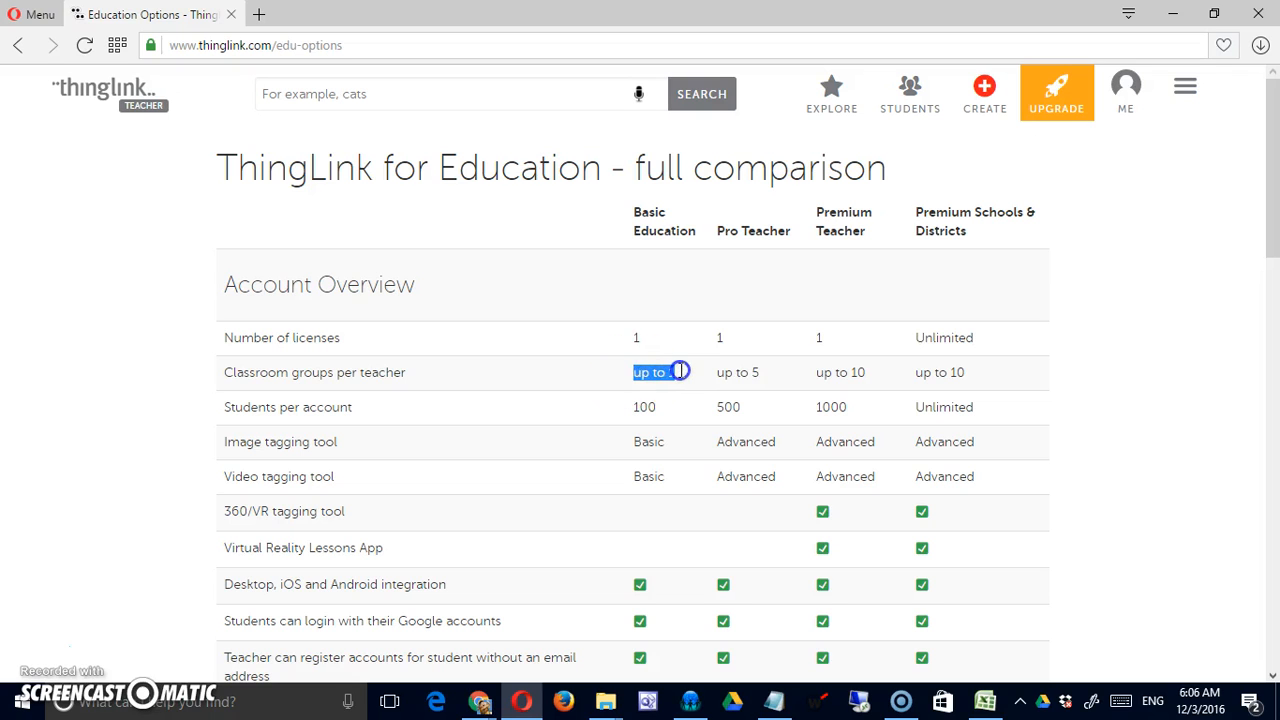
left_click_drag(679, 371, 680, 370)
scroll(680, 371, "down", 2)
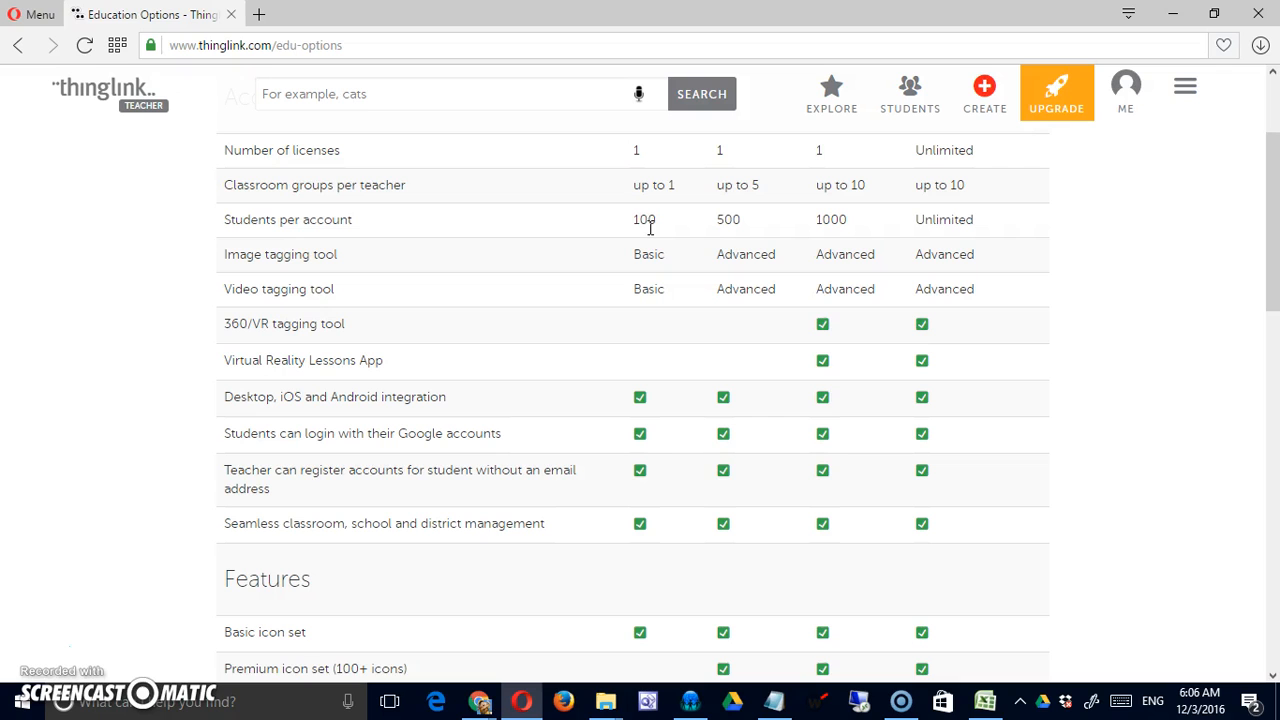
scroll(646, 314, "down", 6)
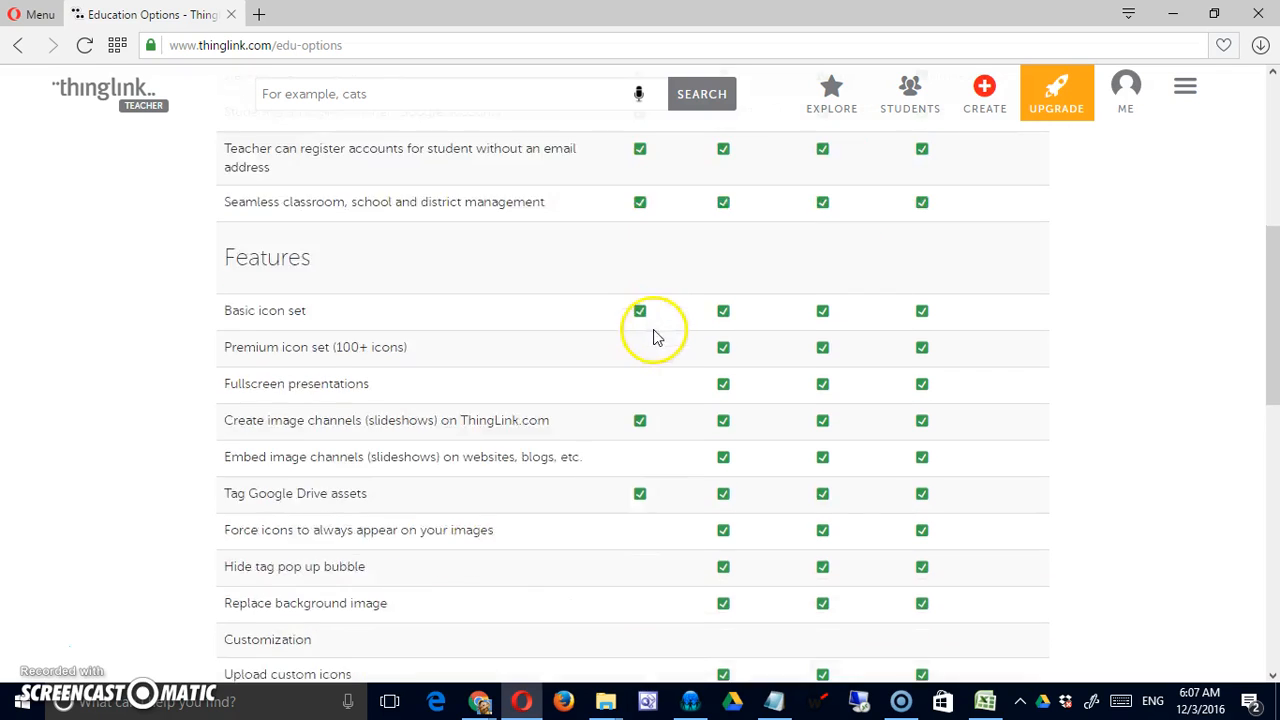
scroll(657, 345, "down", 5)
scroll(657, 345, "up", 3)
scroll(660, 350, "up", 2)
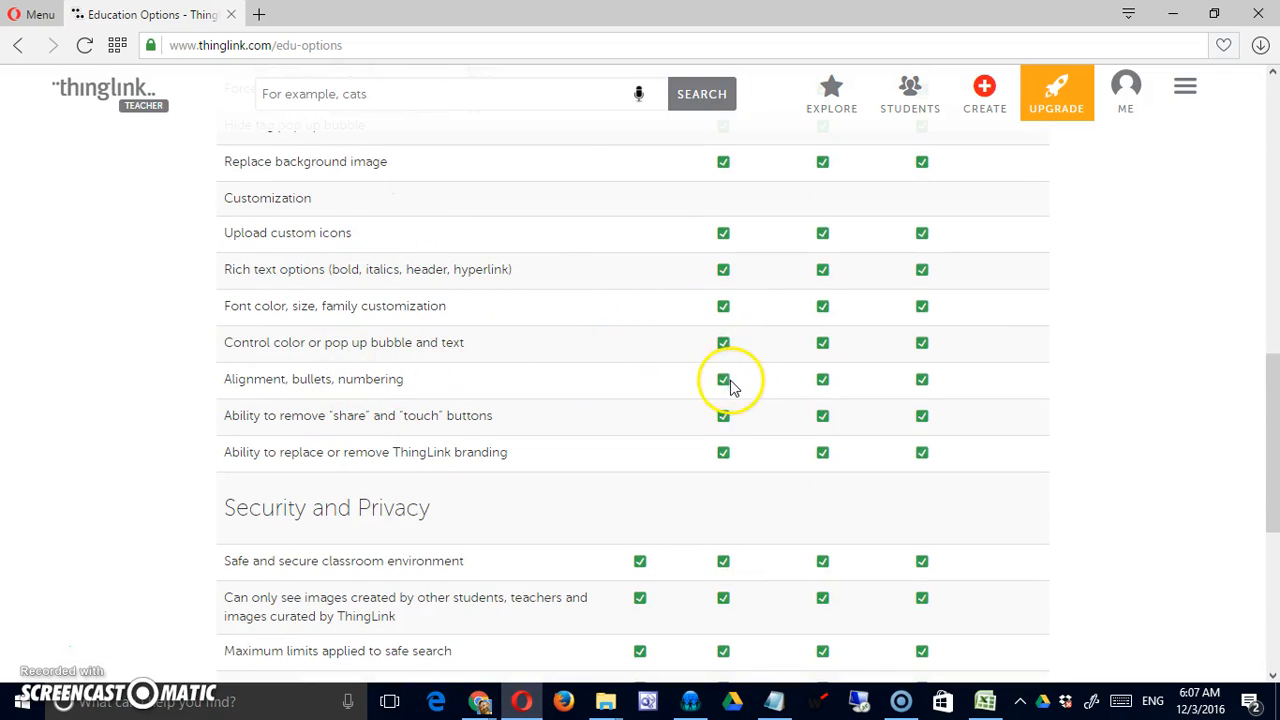
scroll(720, 383, "up", 10)
scroll(728, 388, "up", 1)
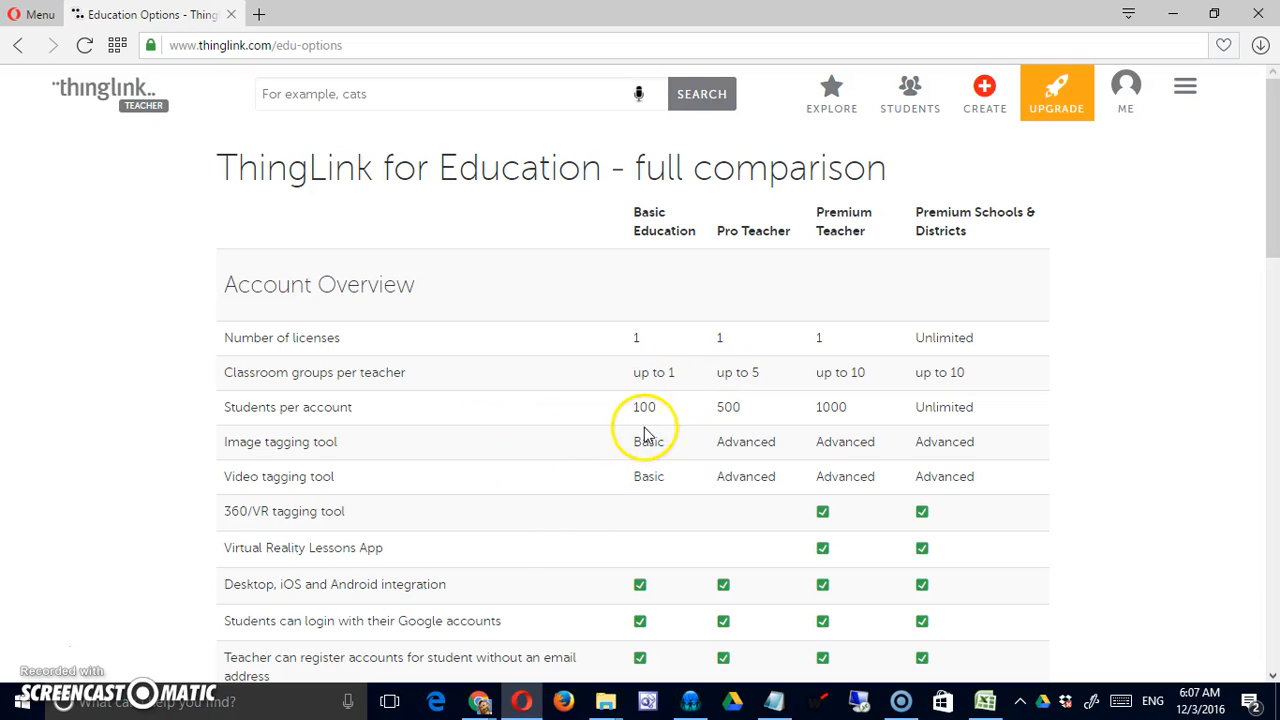
- Return to the upgrade page to review the plan prices, and go back to the Explore page
left_click(18, 46)
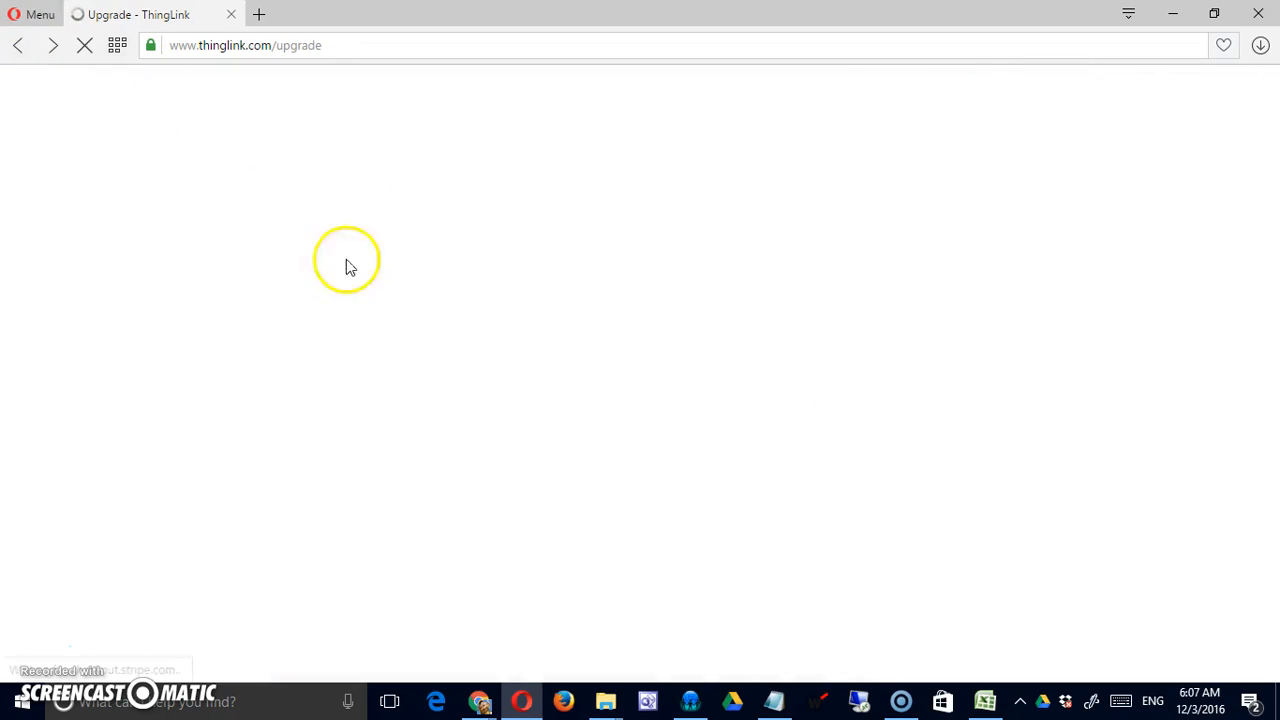
scroll(530, 420, "up", 3)
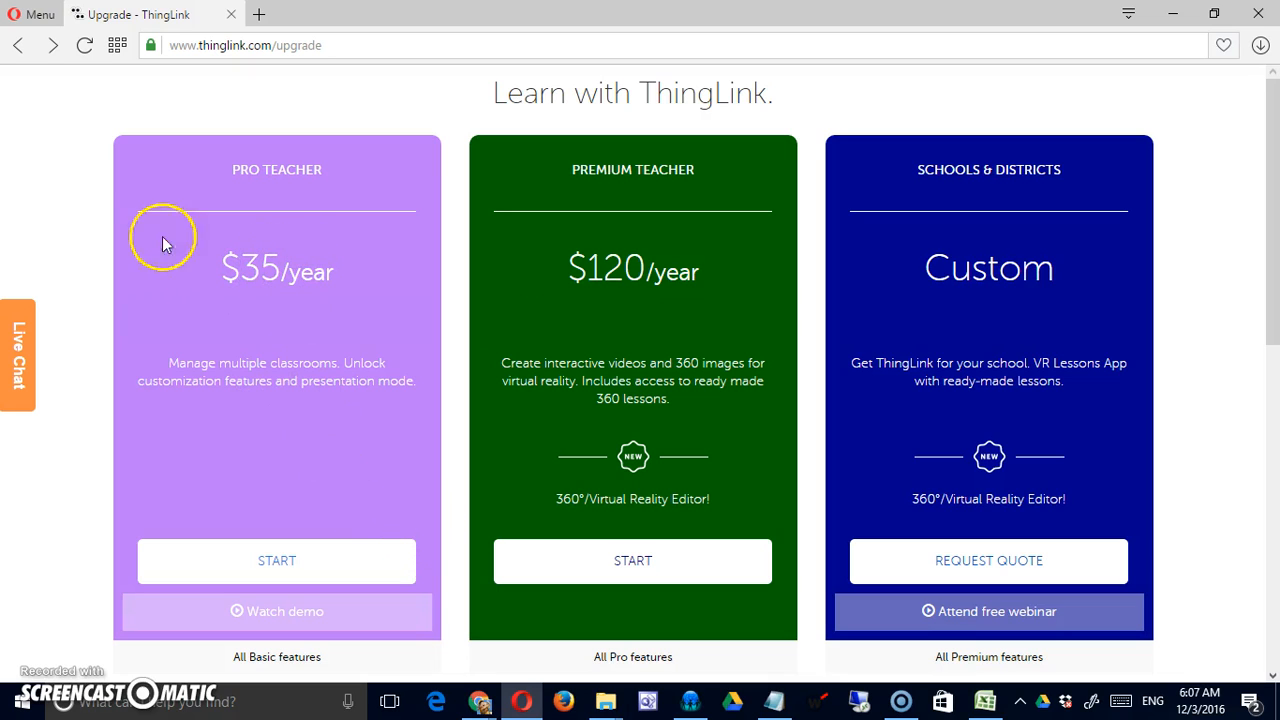
left_click(18, 45)
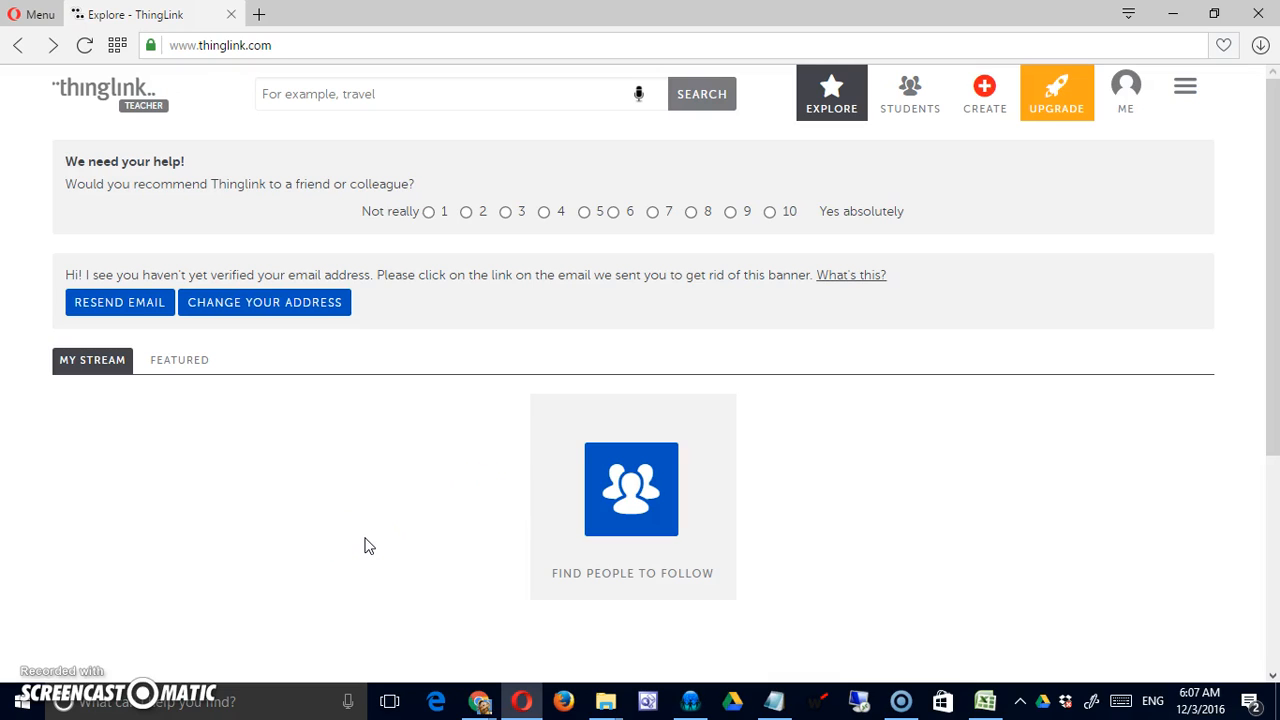
- Open the personal profile page, collapse the available tutorials strip and look over the images section
left_click(1122, 110)
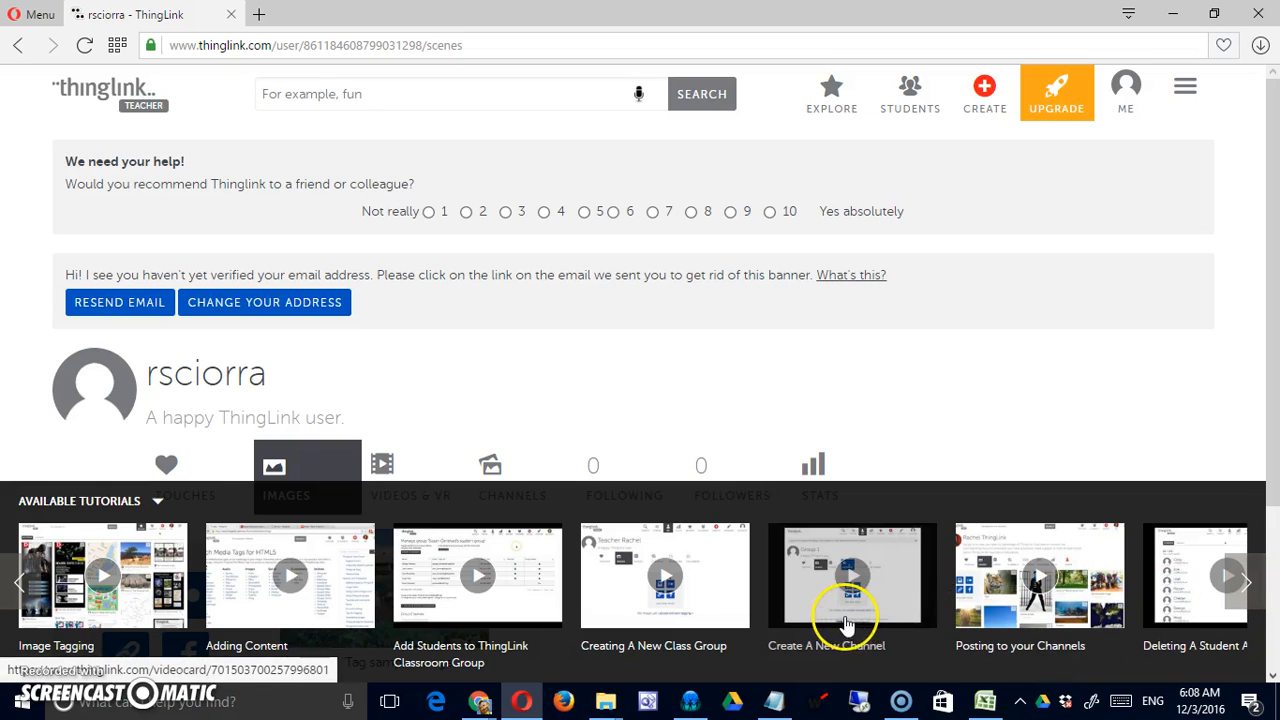
left_click(985, 450)
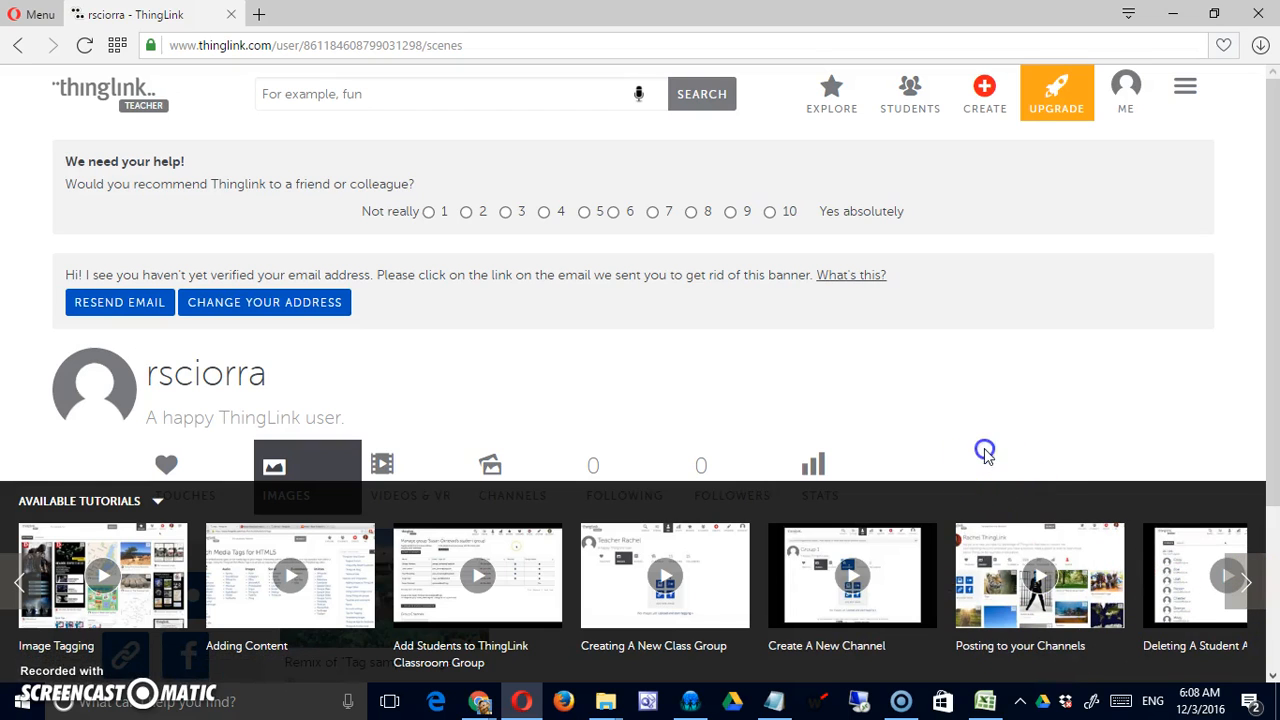
left_click(160, 501)
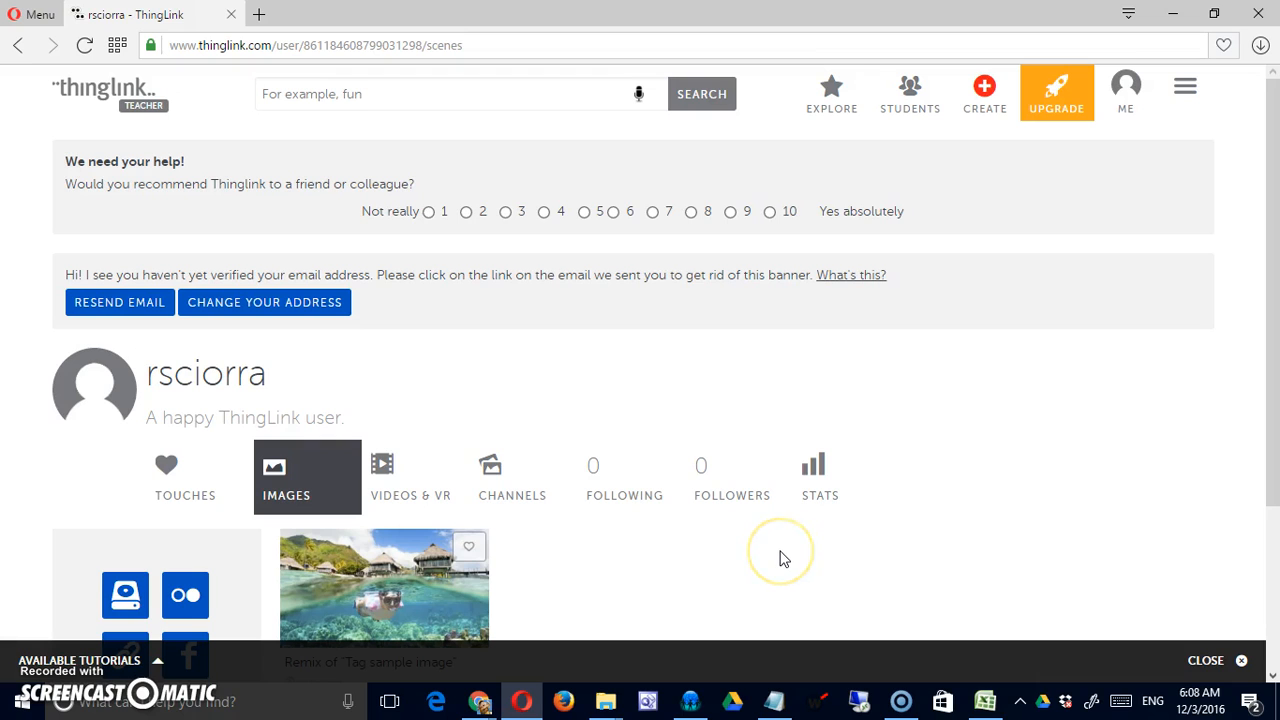
scroll(784, 560, "down", 3)
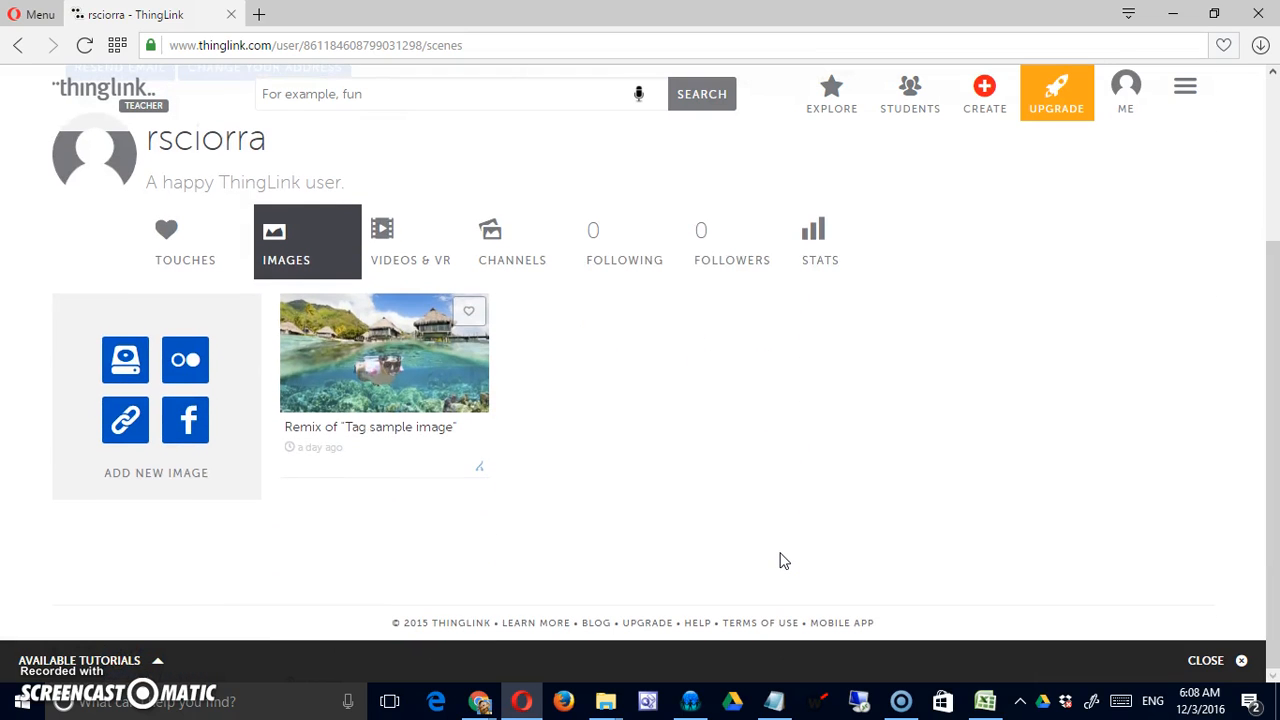
scroll(779, 562, "up", 3)
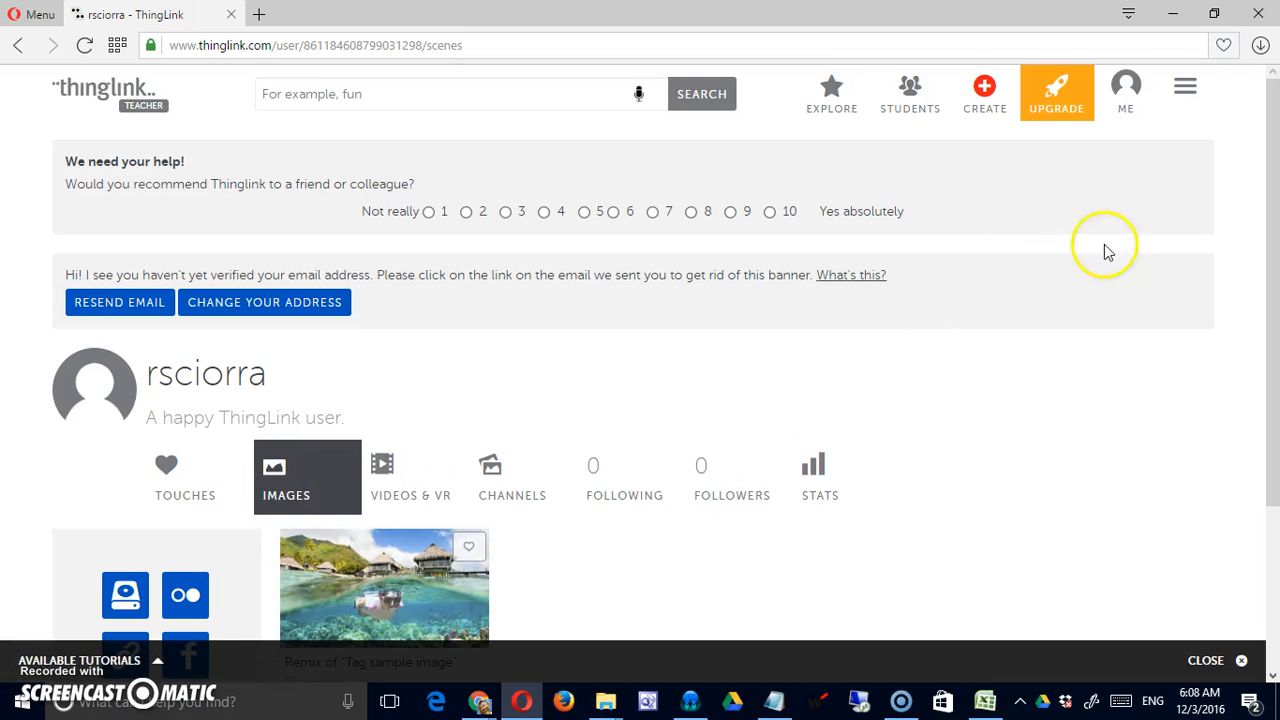
- Open the account settings, review the My Profile fields and return to the personal profile page
left_click(1198, 106)
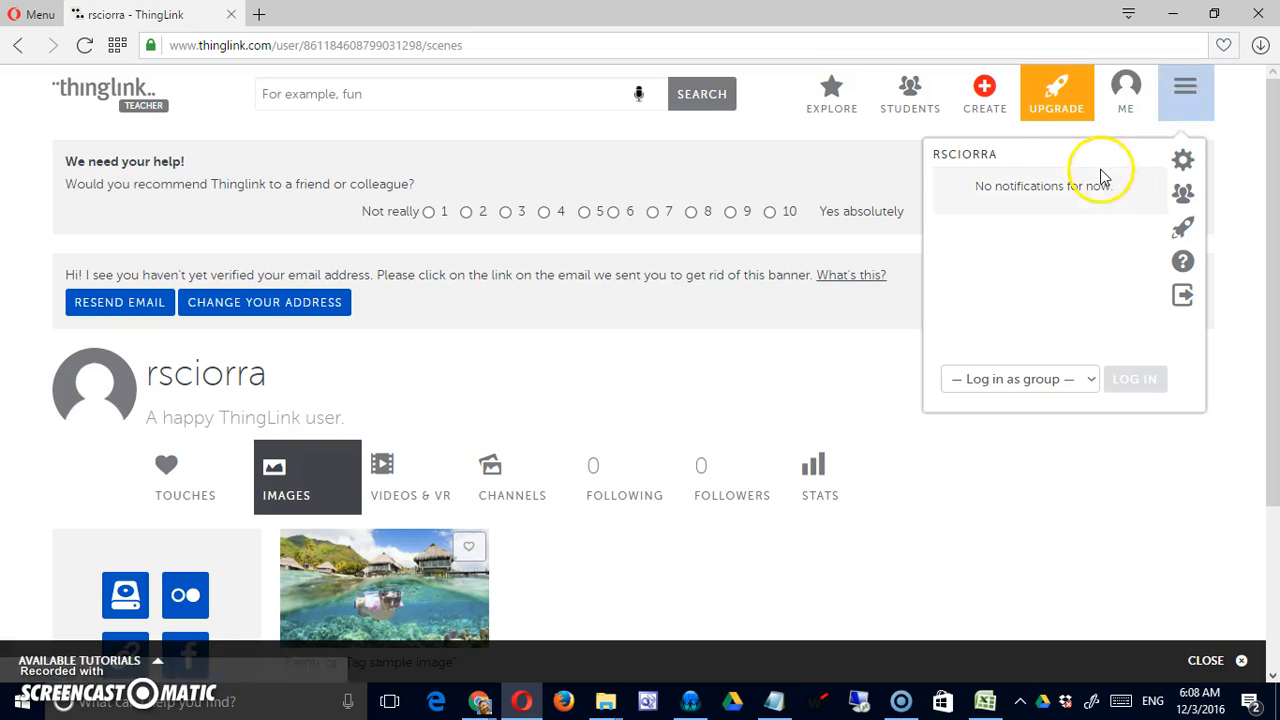
left_click(1184, 163)
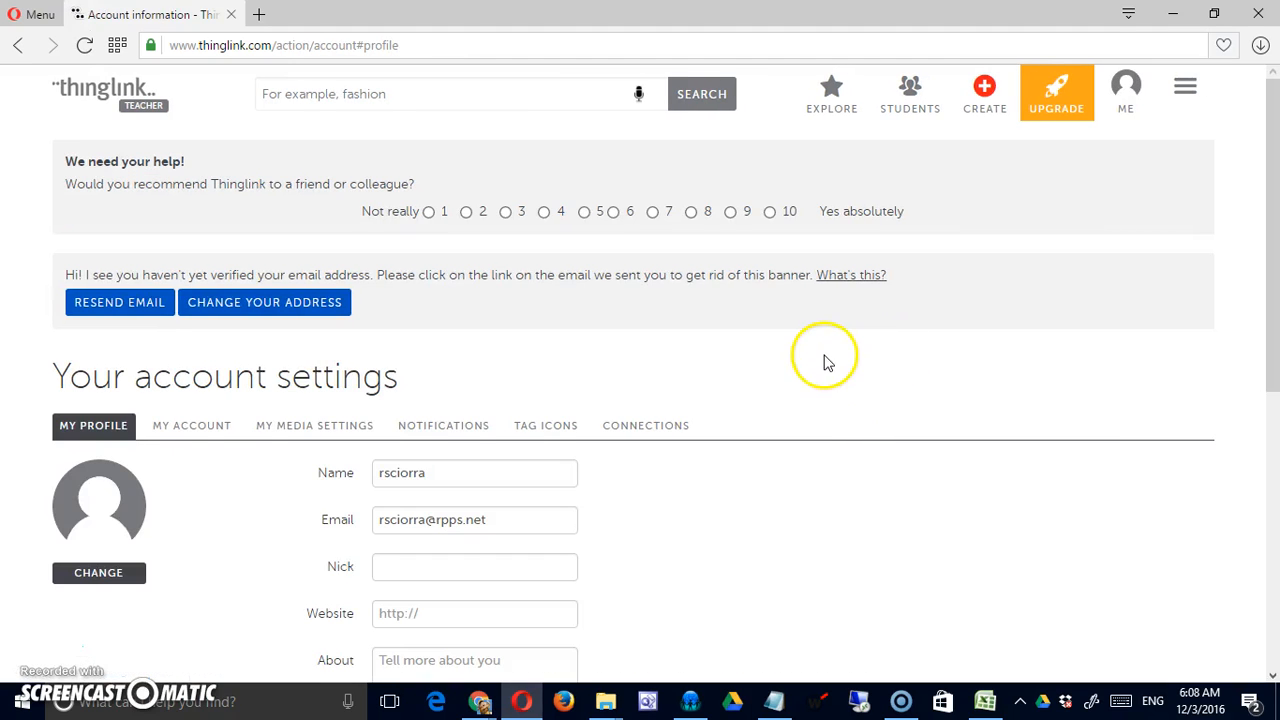
scroll(826, 370, "down", 5)
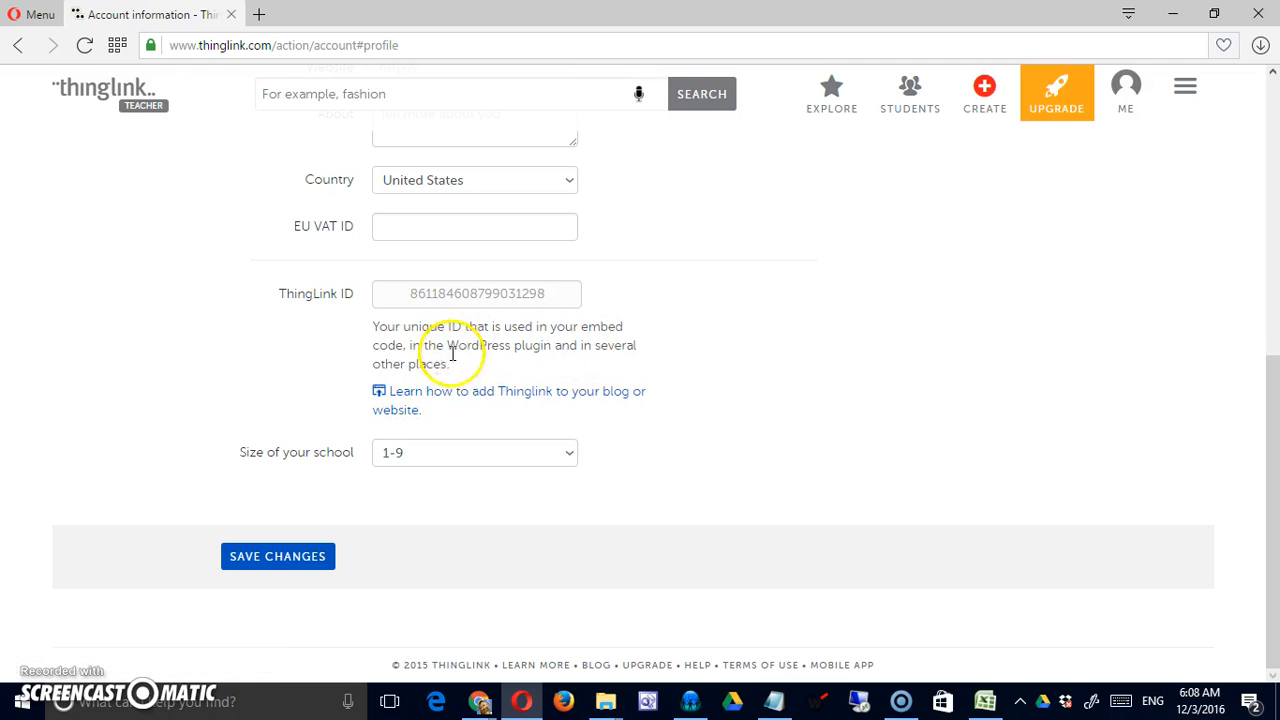
scroll(537, 397, "up", 5)
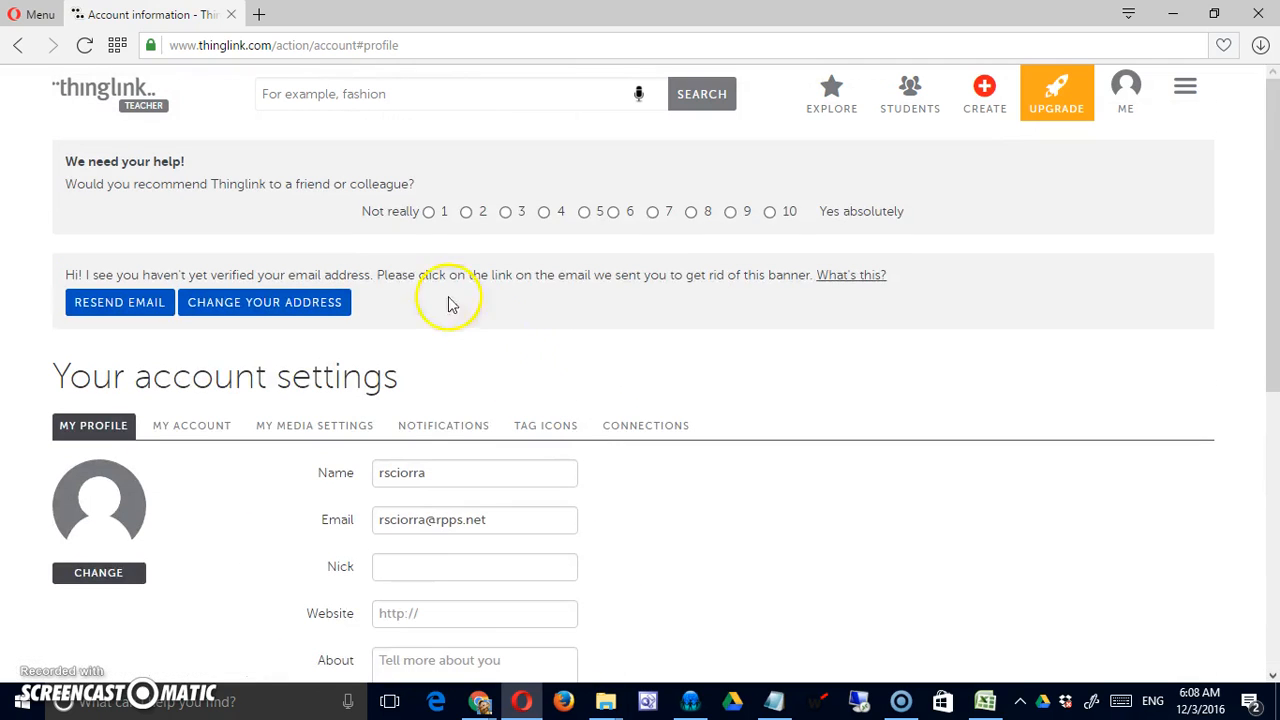
left_click(18, 45)
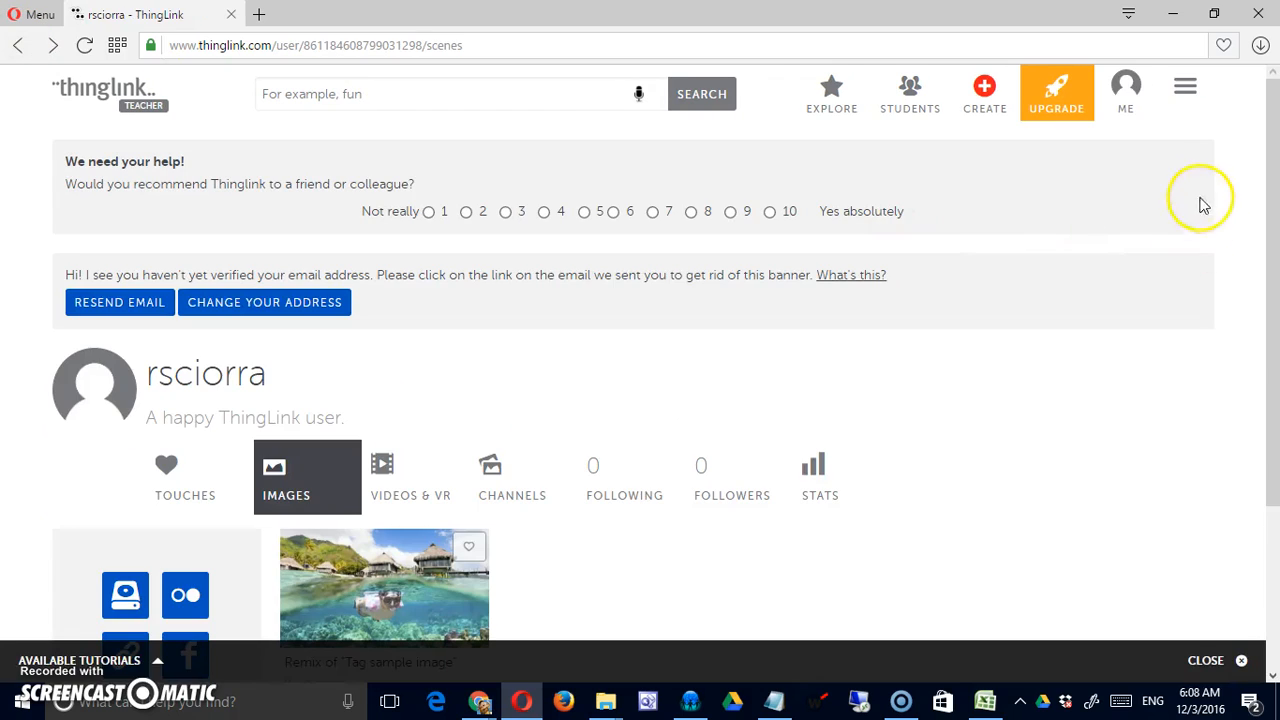
- Look through the account menu's options, including upgrade, help and log out, and open the Students page
left_click(1197, 101)
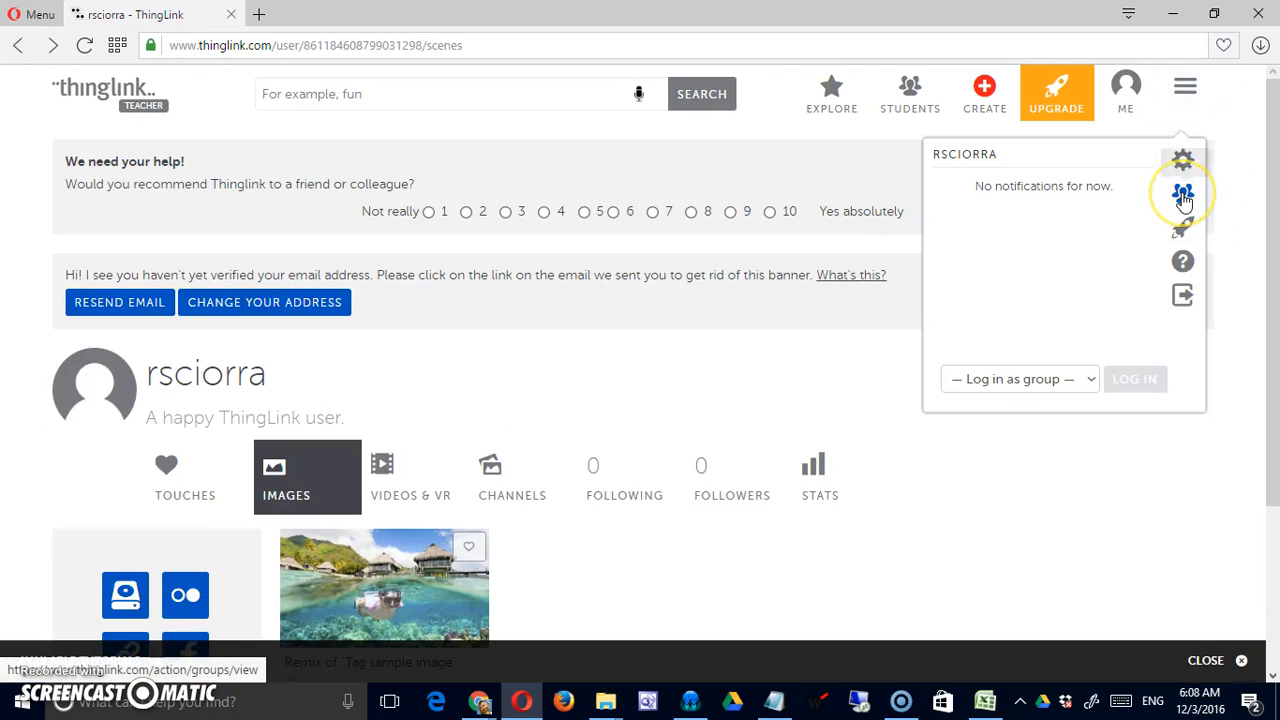
left_click(1183, 230)
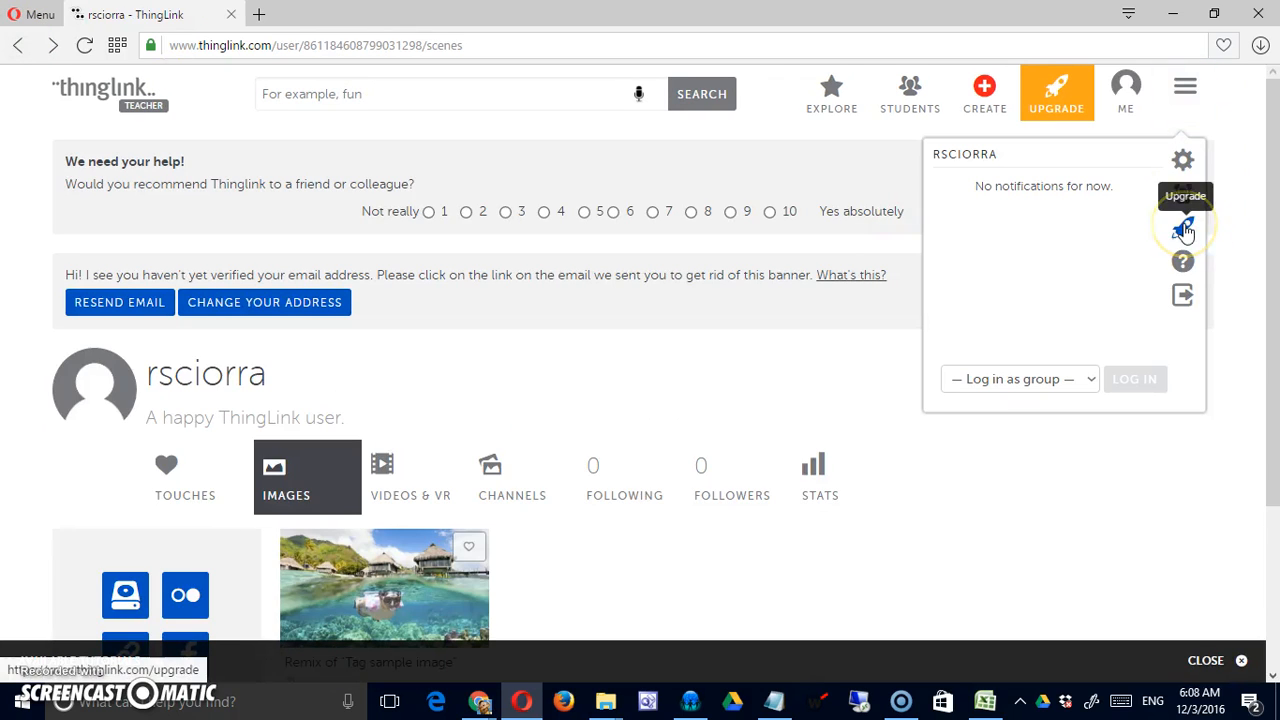
left_click(1186, 264)
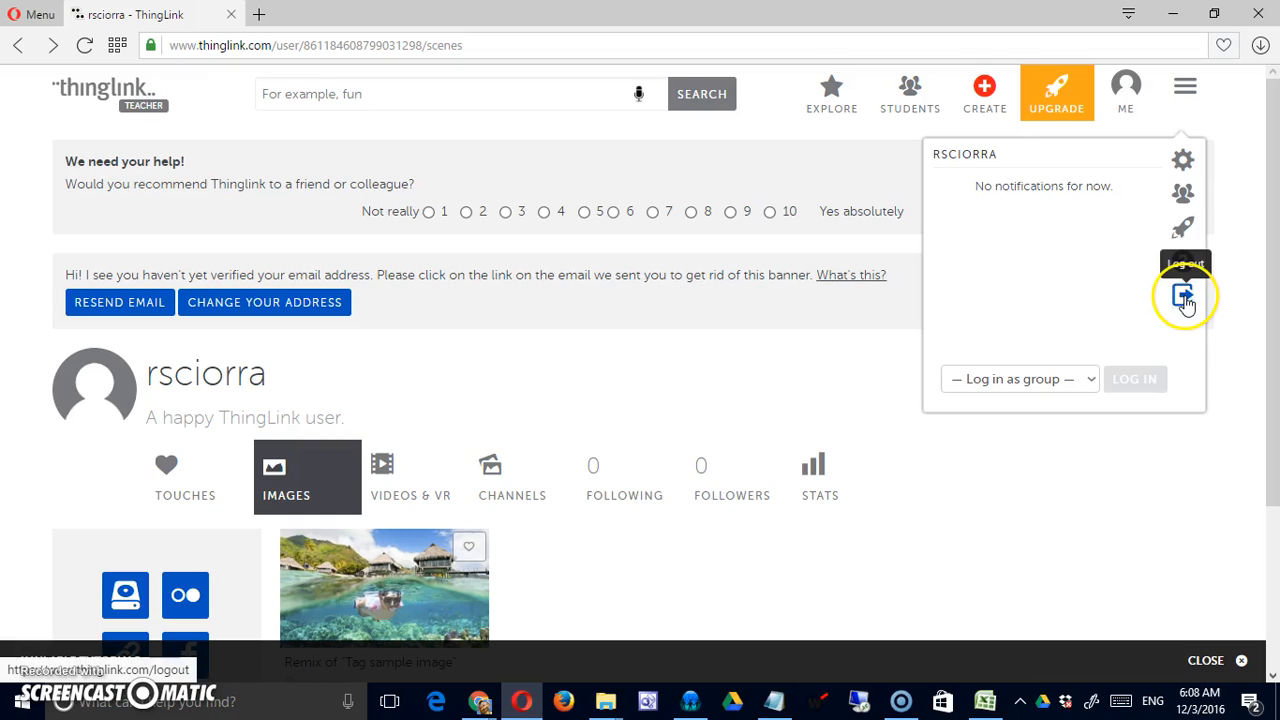
left_click(908, 102)
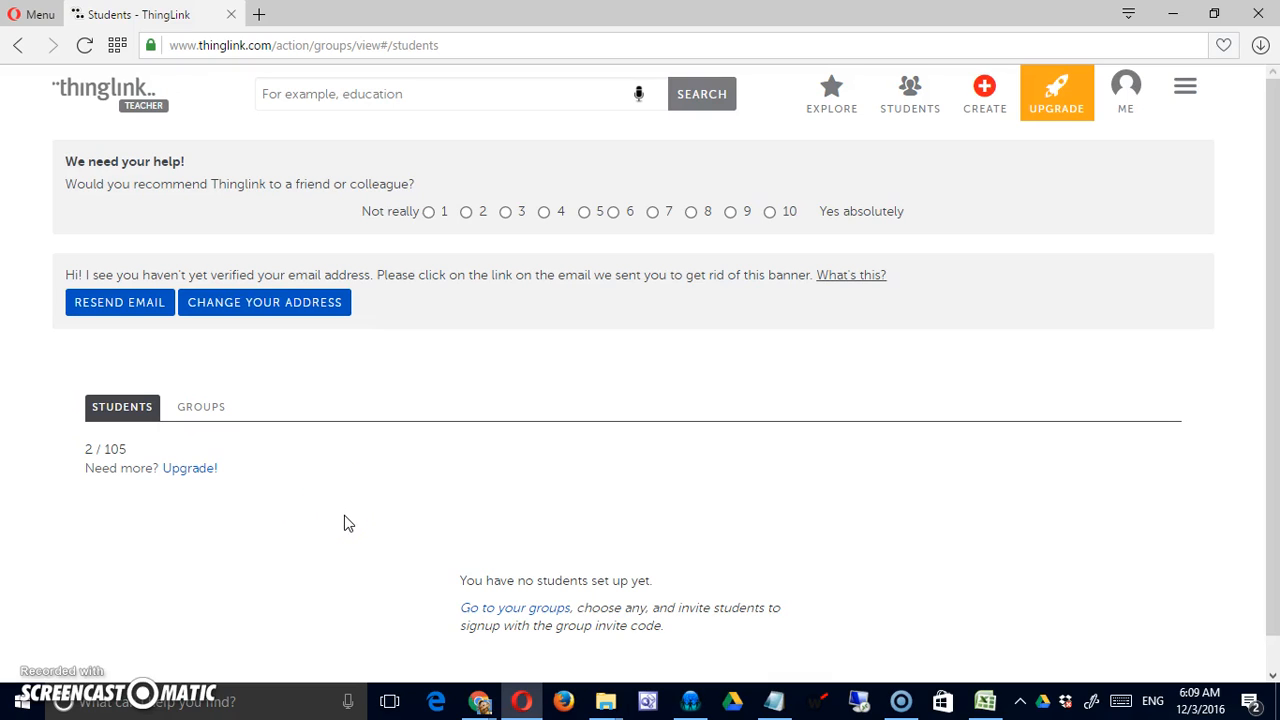
- Open the Explore page and browse the featured interactive images
left_click(826, 106)
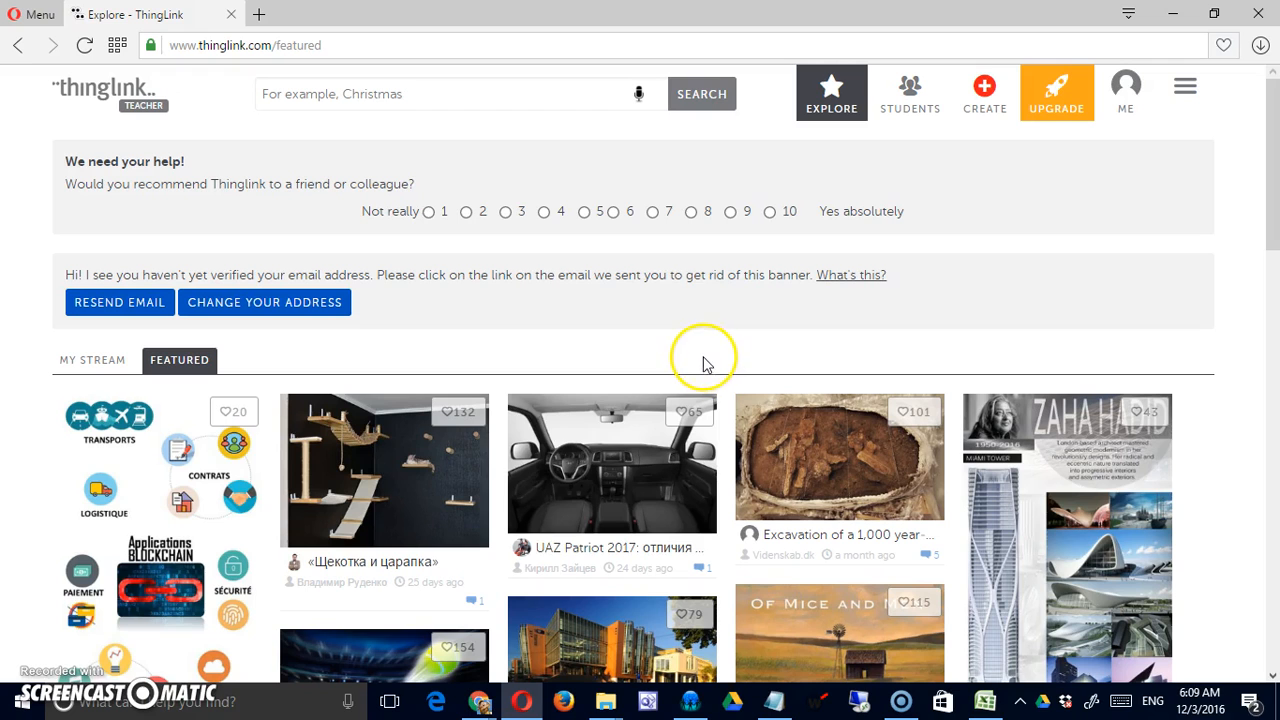
scroll(703, 365, "down", 4)
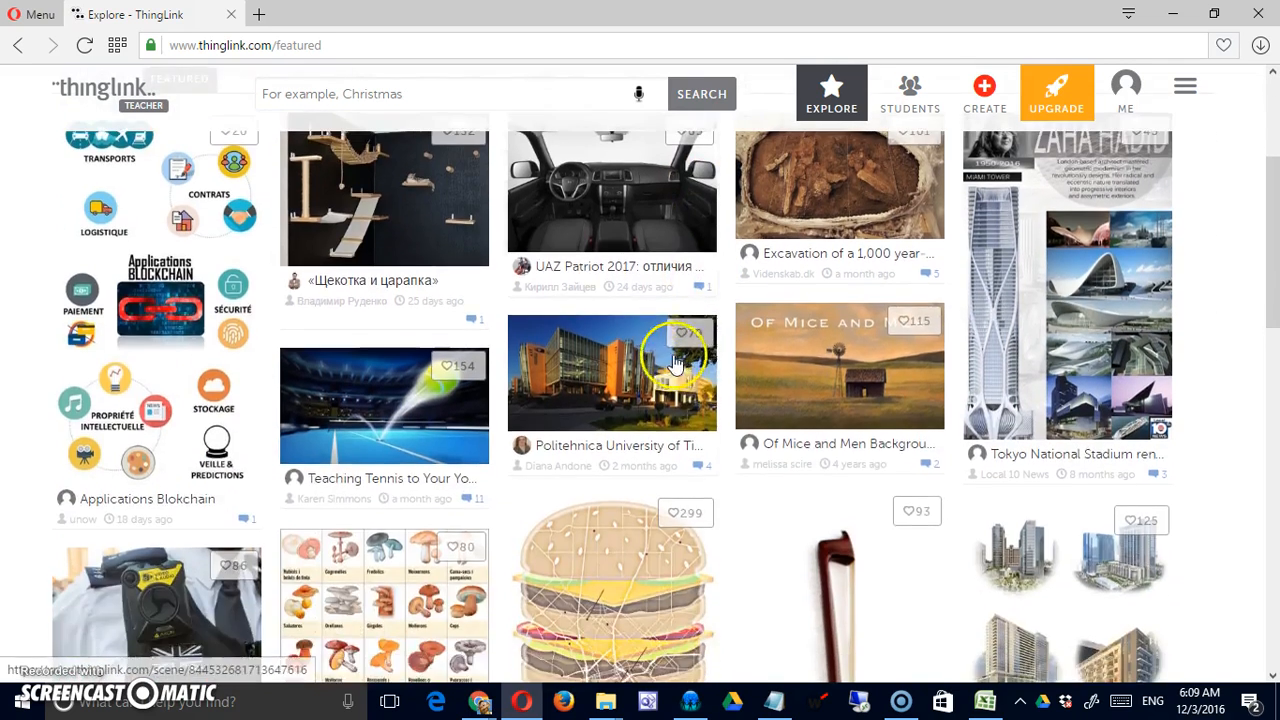
scroll(315, 355, "up", 4)
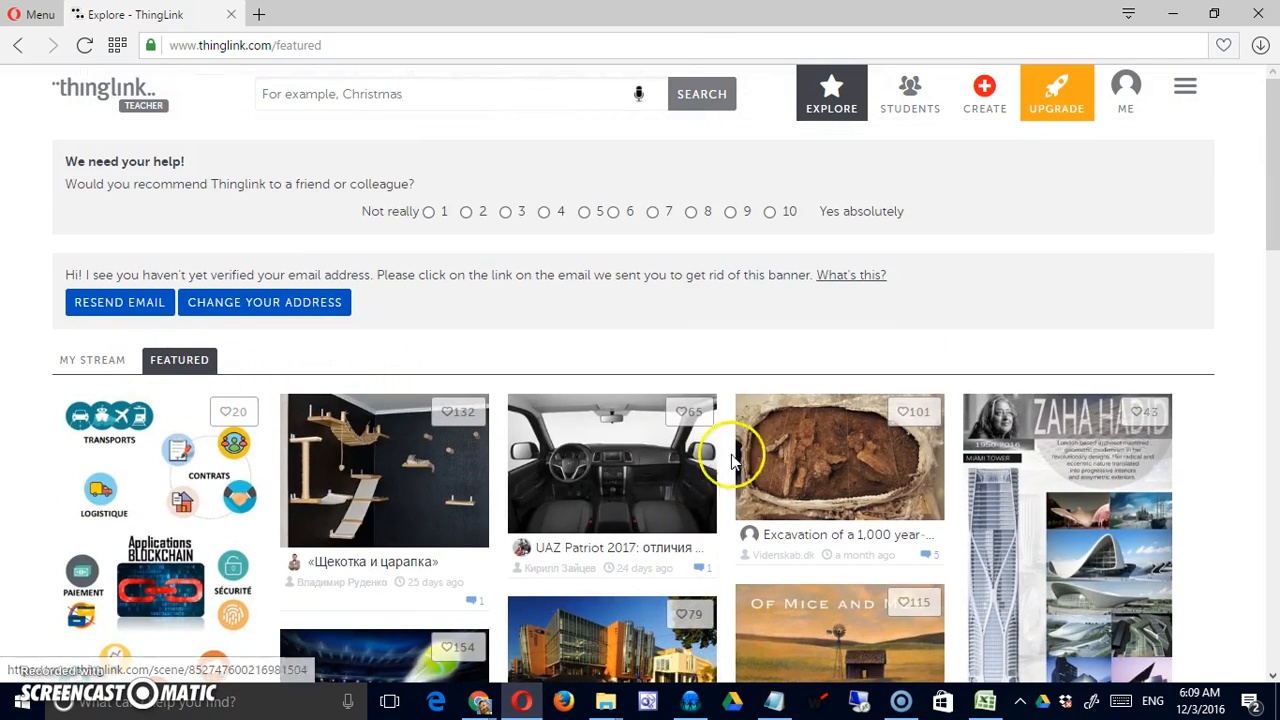
scroll(903, 468, "down", 1)
scroll(903, 466, "down", 6)
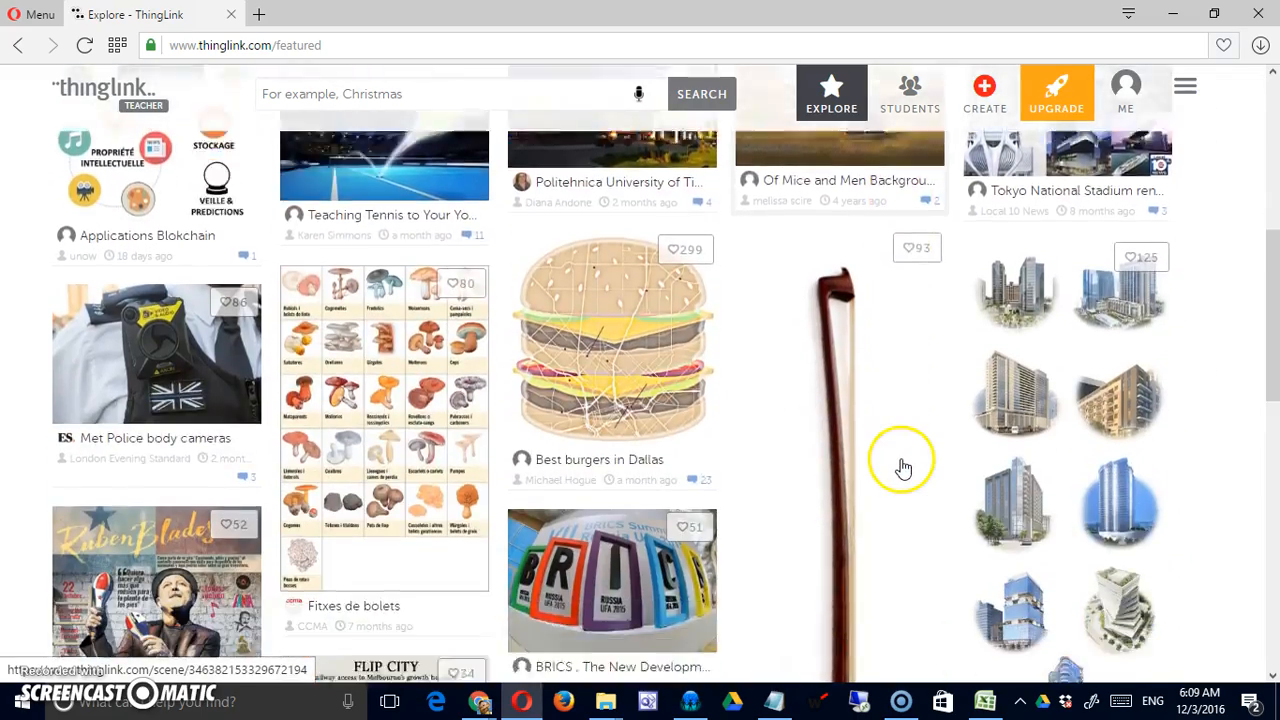
scroll(903, 466, "down", 8)
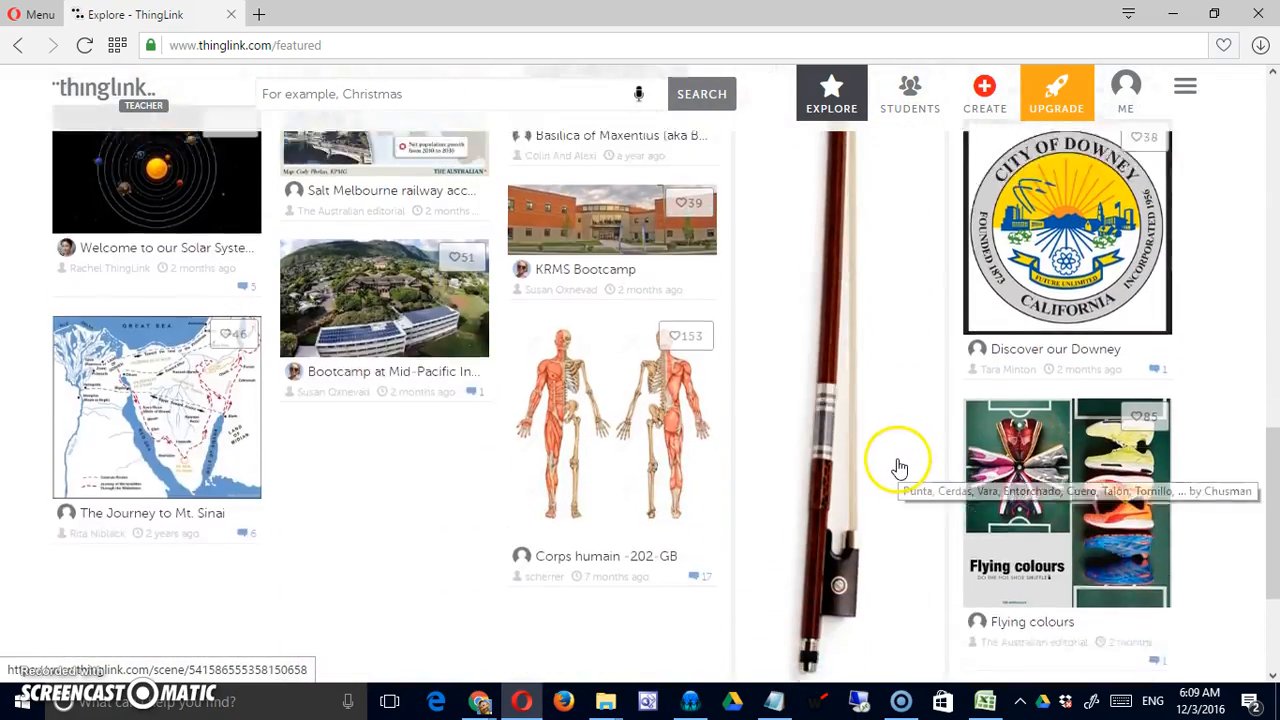
- Search ThingLink for "first grade" and browse the resulting interactive images
scroll(886, 446, "up", 15)
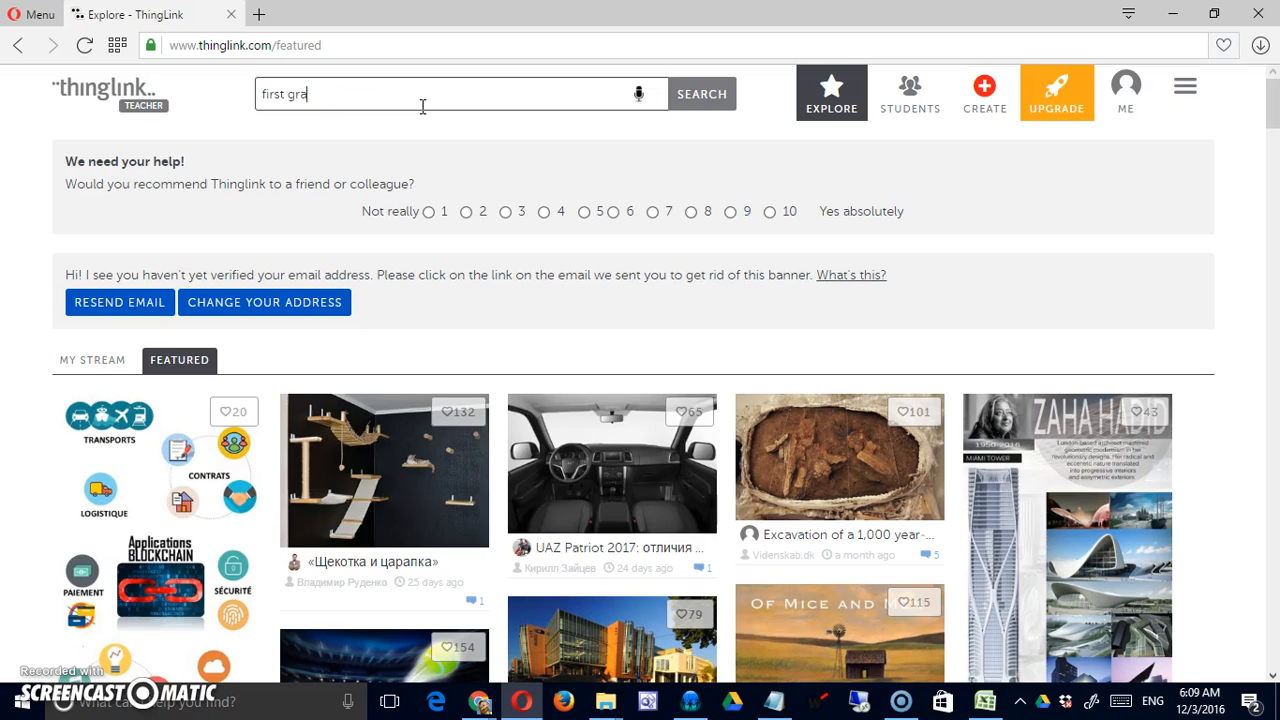
key("Return")
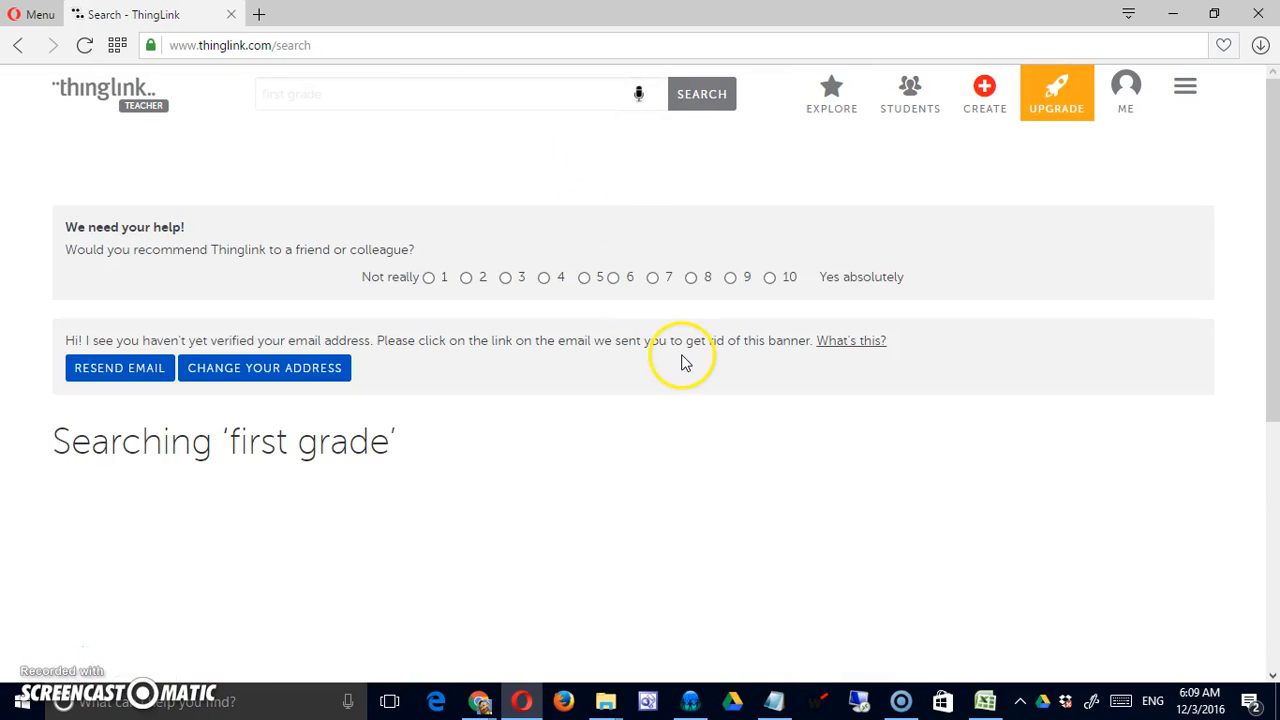
scroll(681, 364, "down", 3)
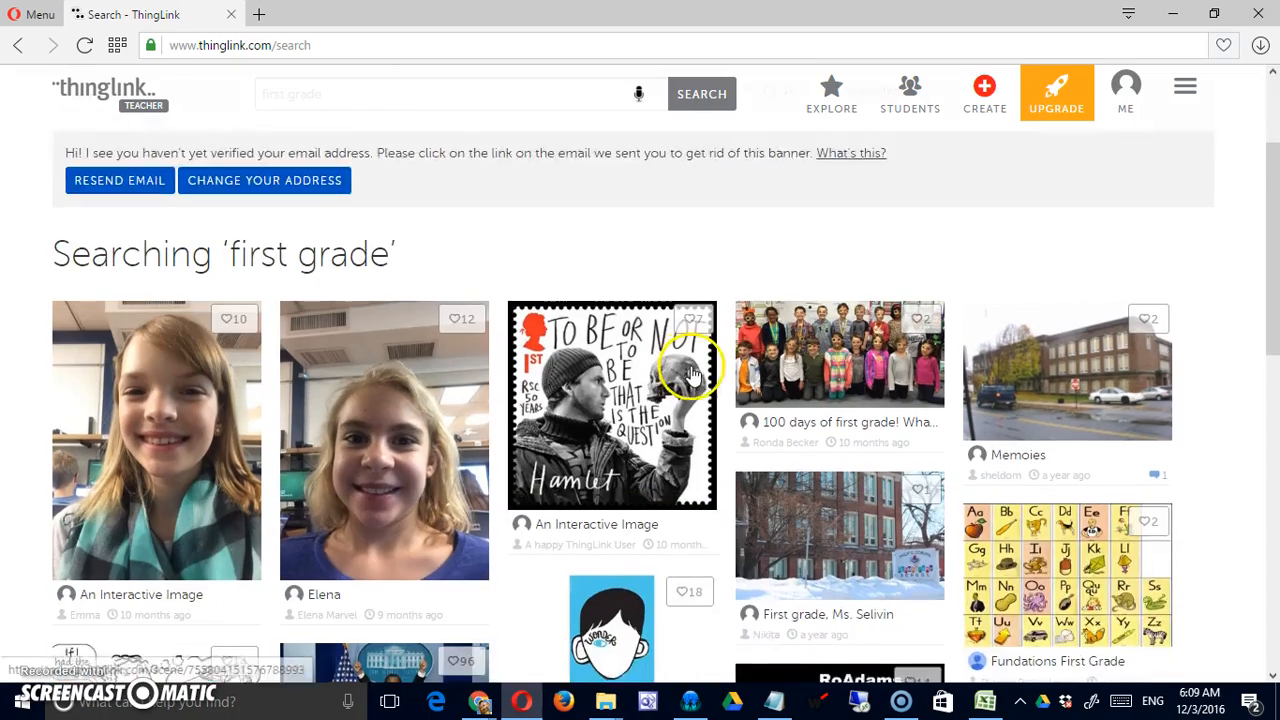
scroll(695, 373, "down", 8)
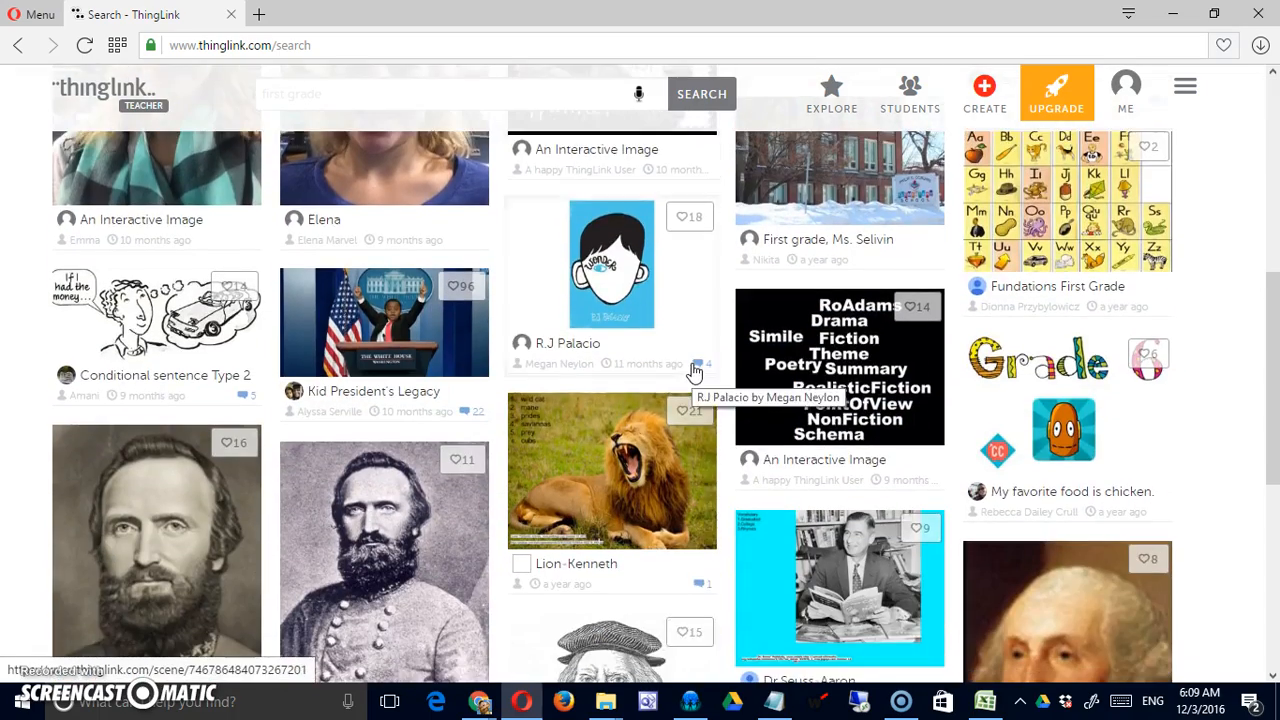
scroll(693, 373, "down", 5)
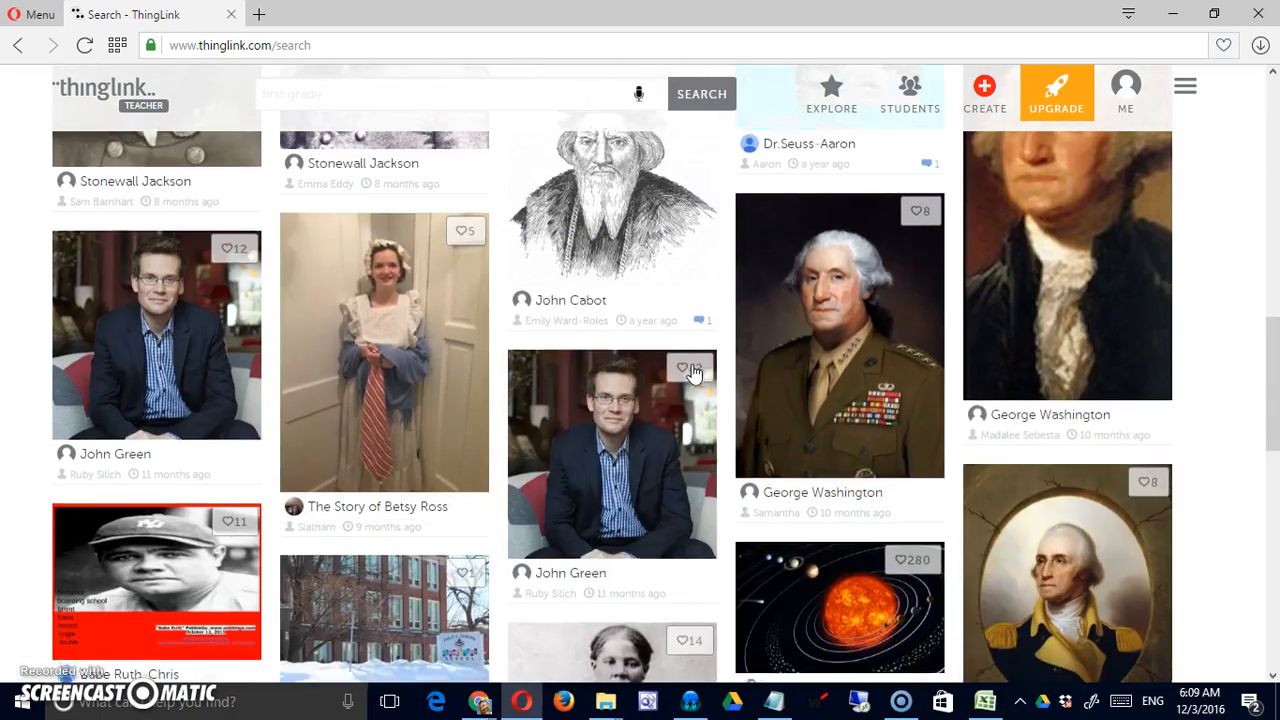
scroll(693, 373, "down", 10)
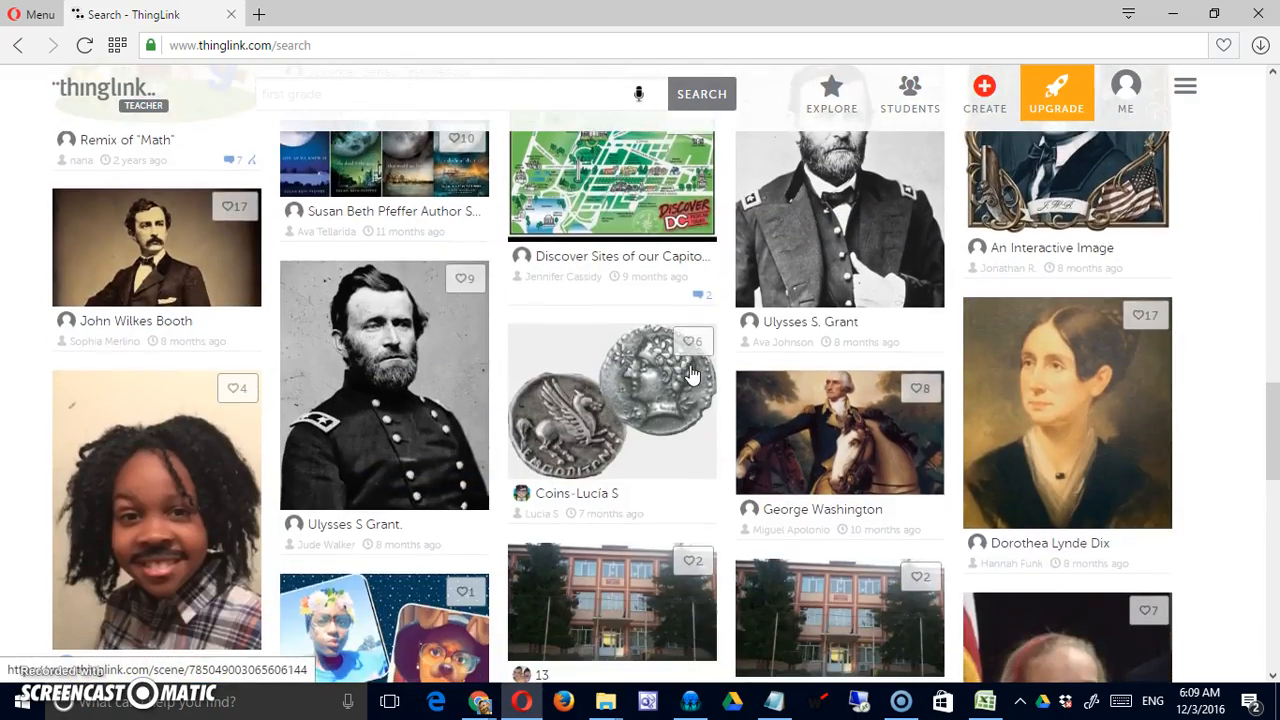
- Open the Hamlet stamp image from the "first grade" results, view its page and return to the Explore page
scroll(694, 368, "up", 8)
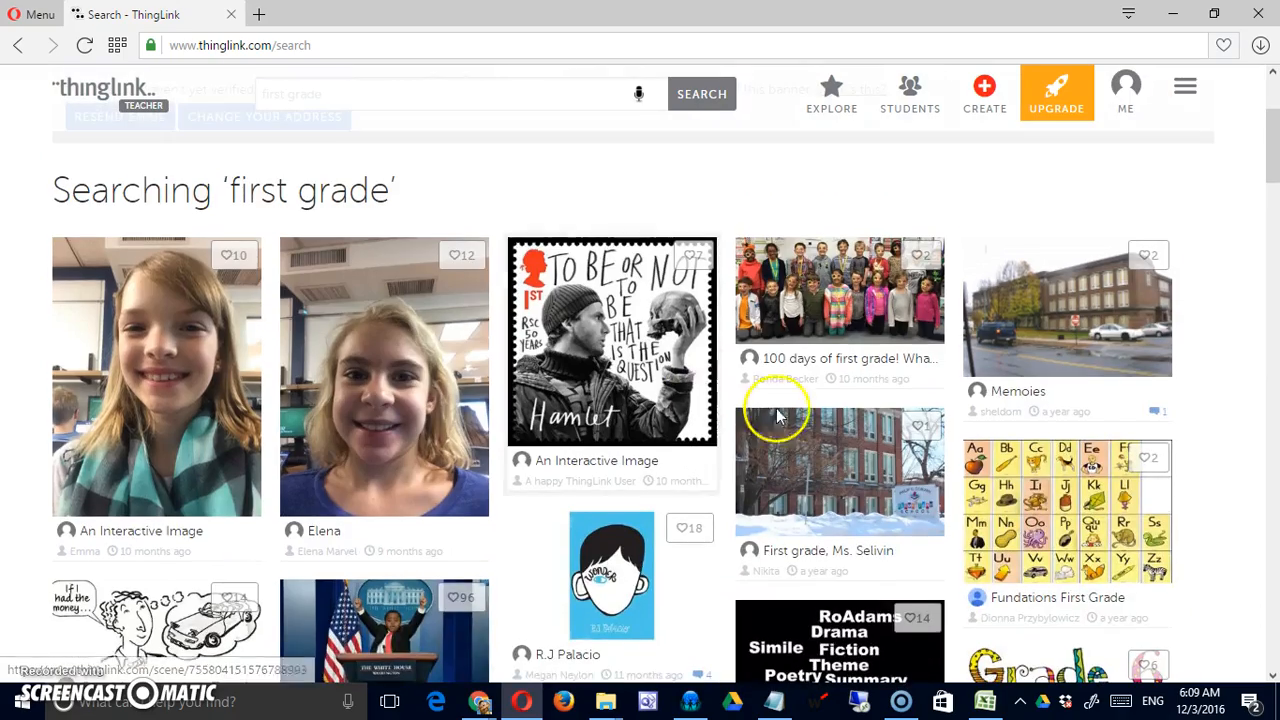
left_click(639, 346)
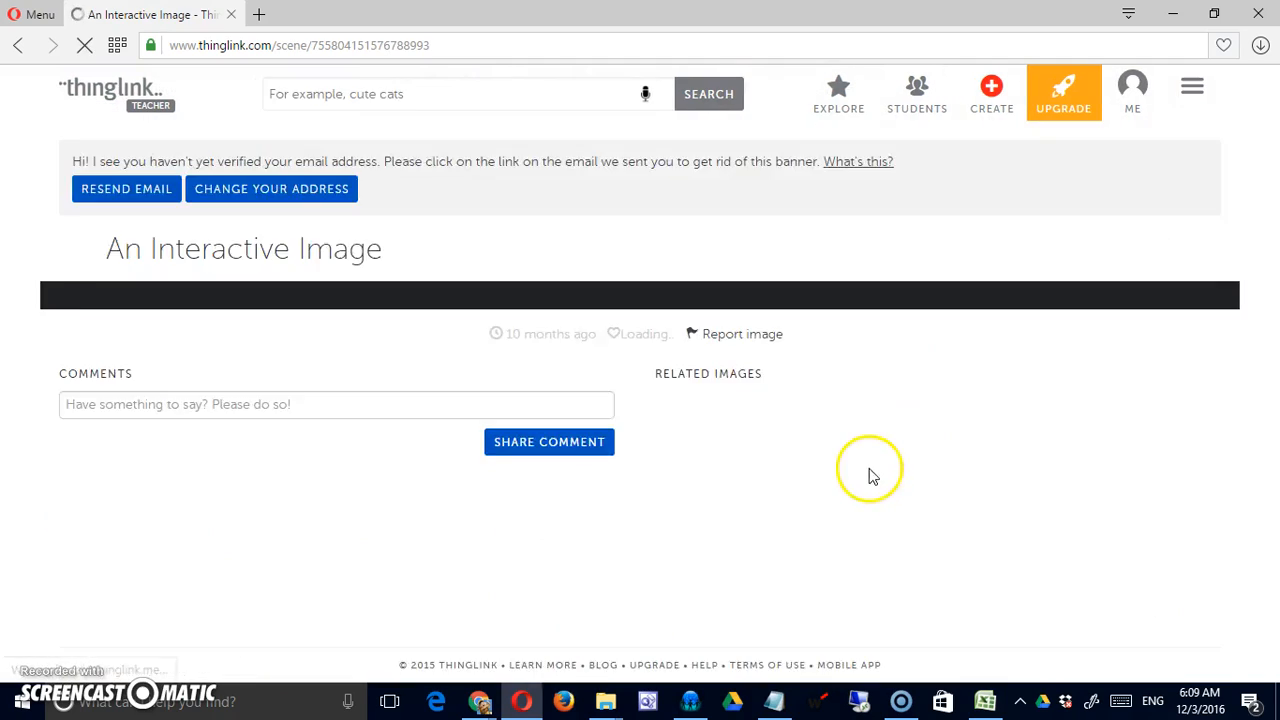
scroll(818, 459, "down", 8)
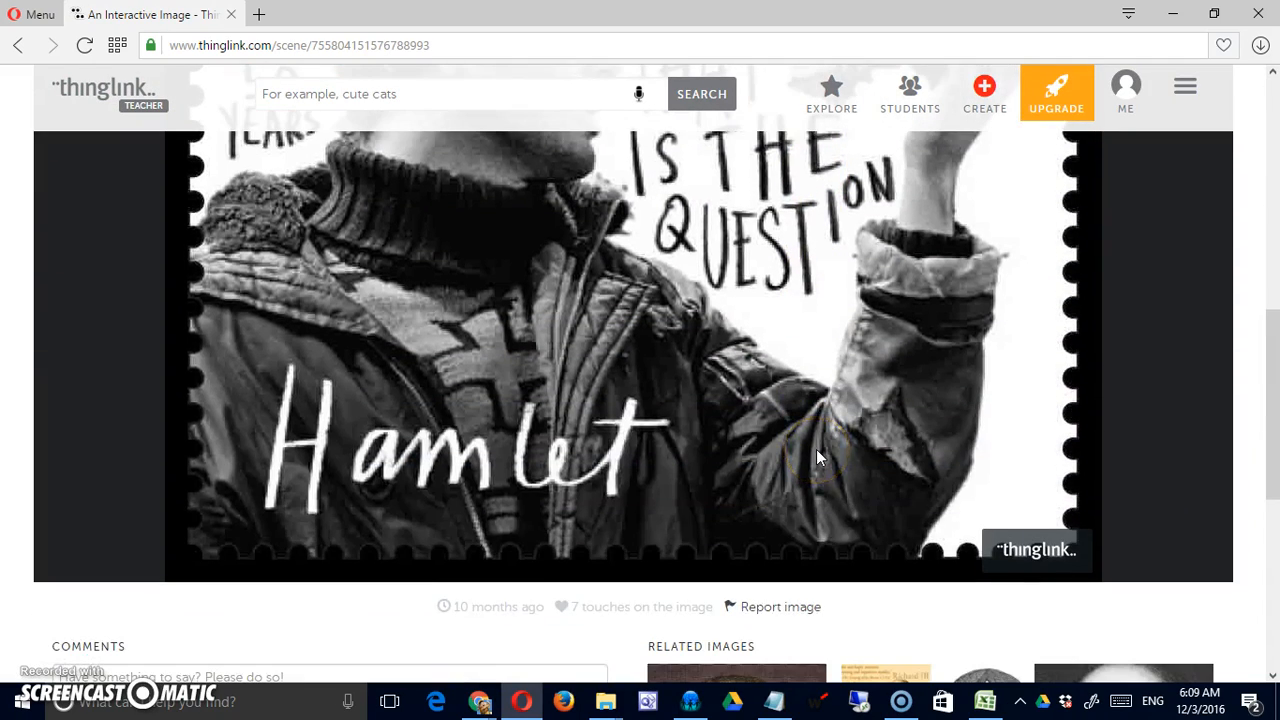
left_click(1017, 558)
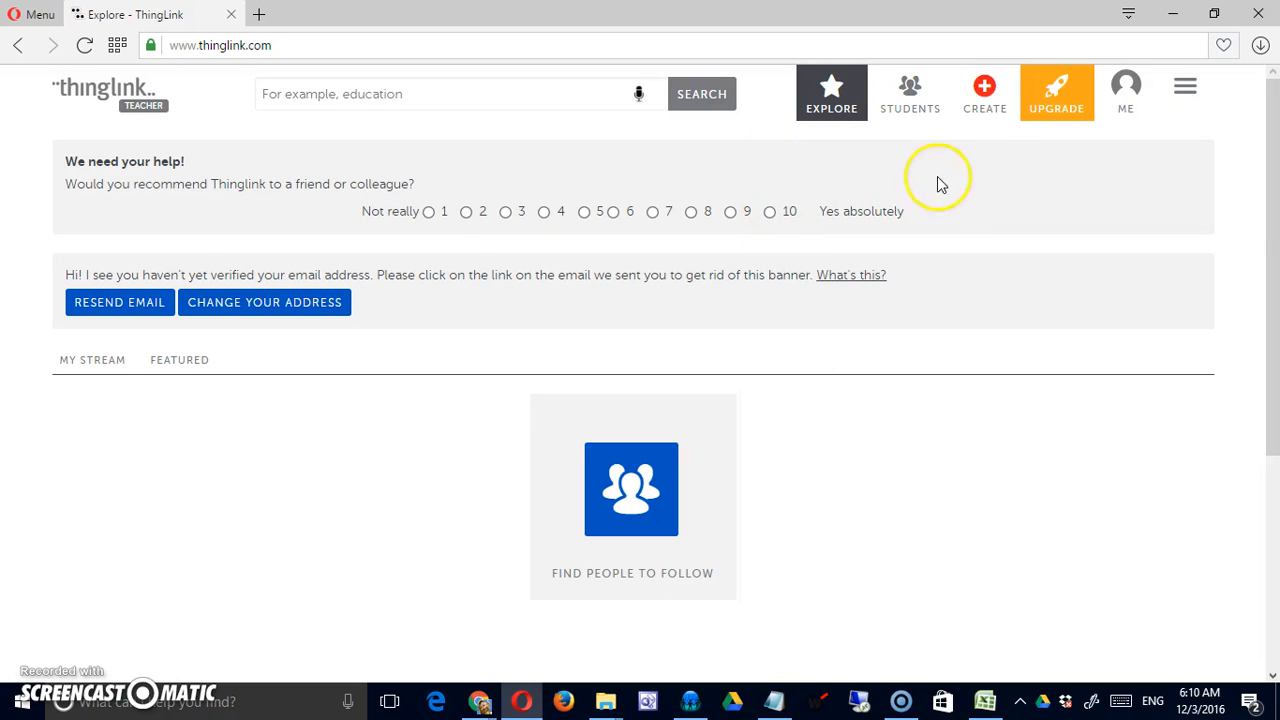
- Open the image creation page and examine the hard-drive upload, web link, Facebook and Flickr import options
left_click(986, 110)
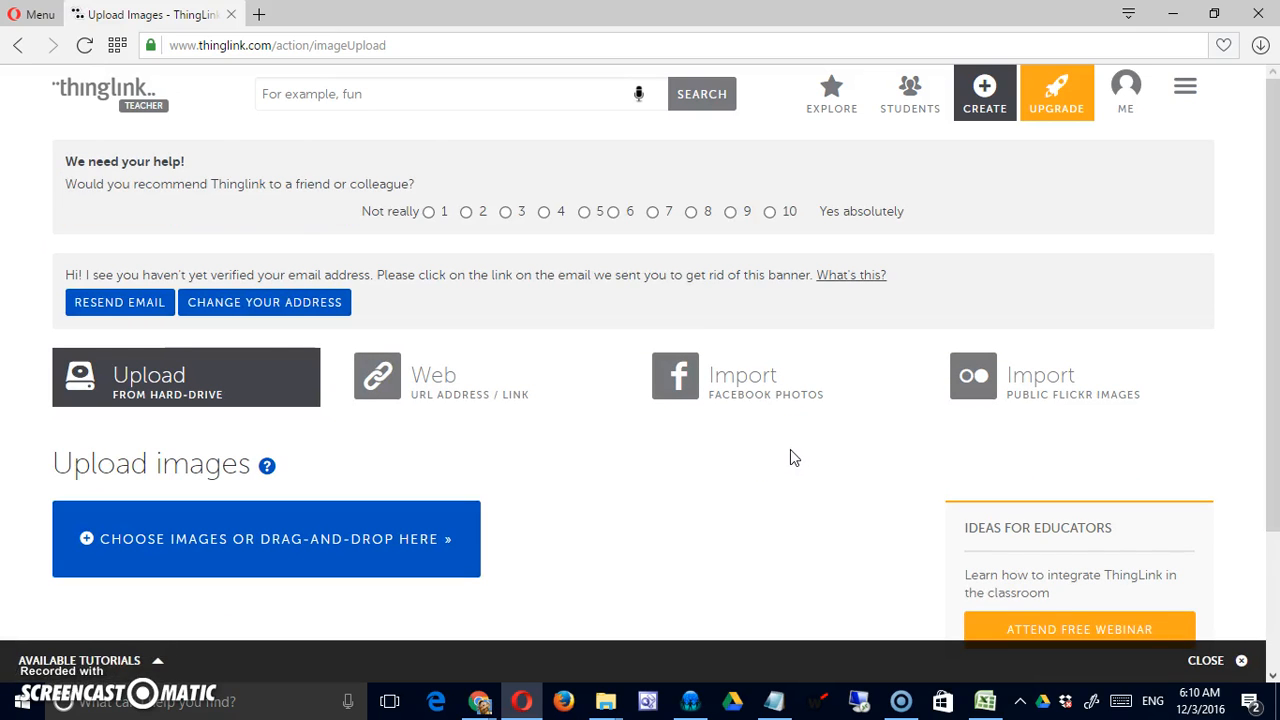
scroll(788, 455, "down", 2)
scroll(788, 463, "up", 2)
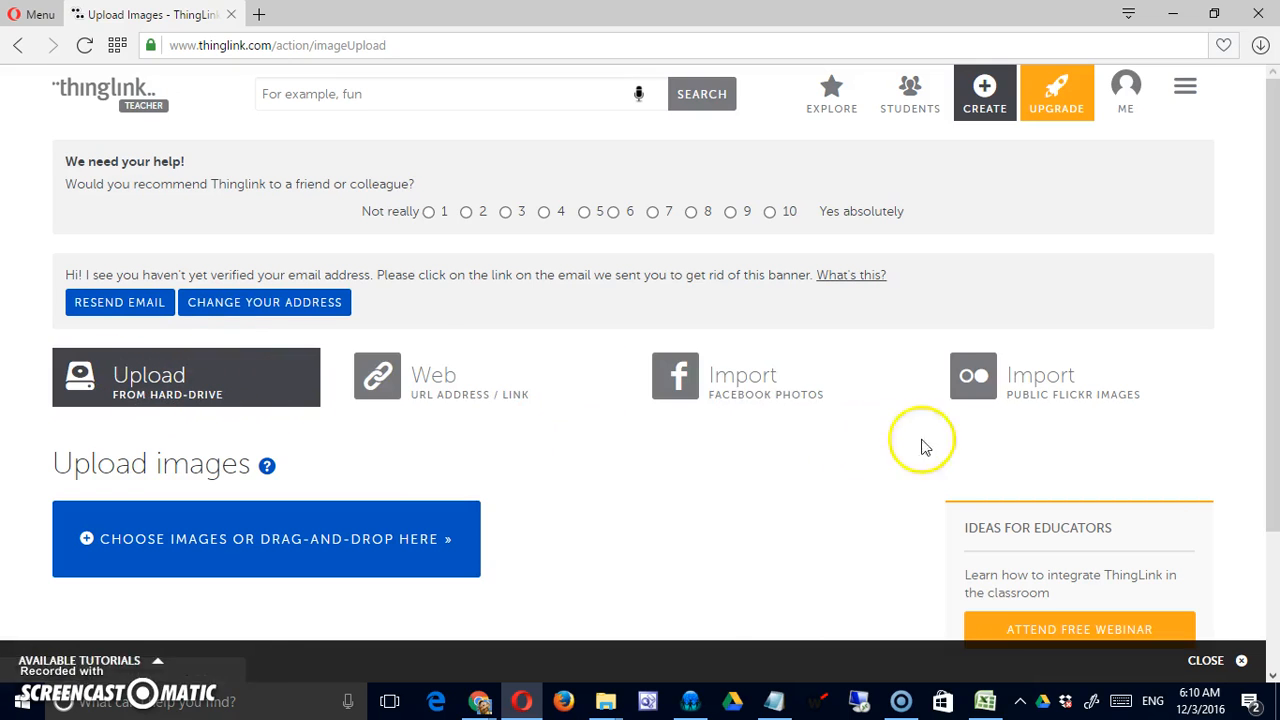
scroll(680, 578, "down", 1)
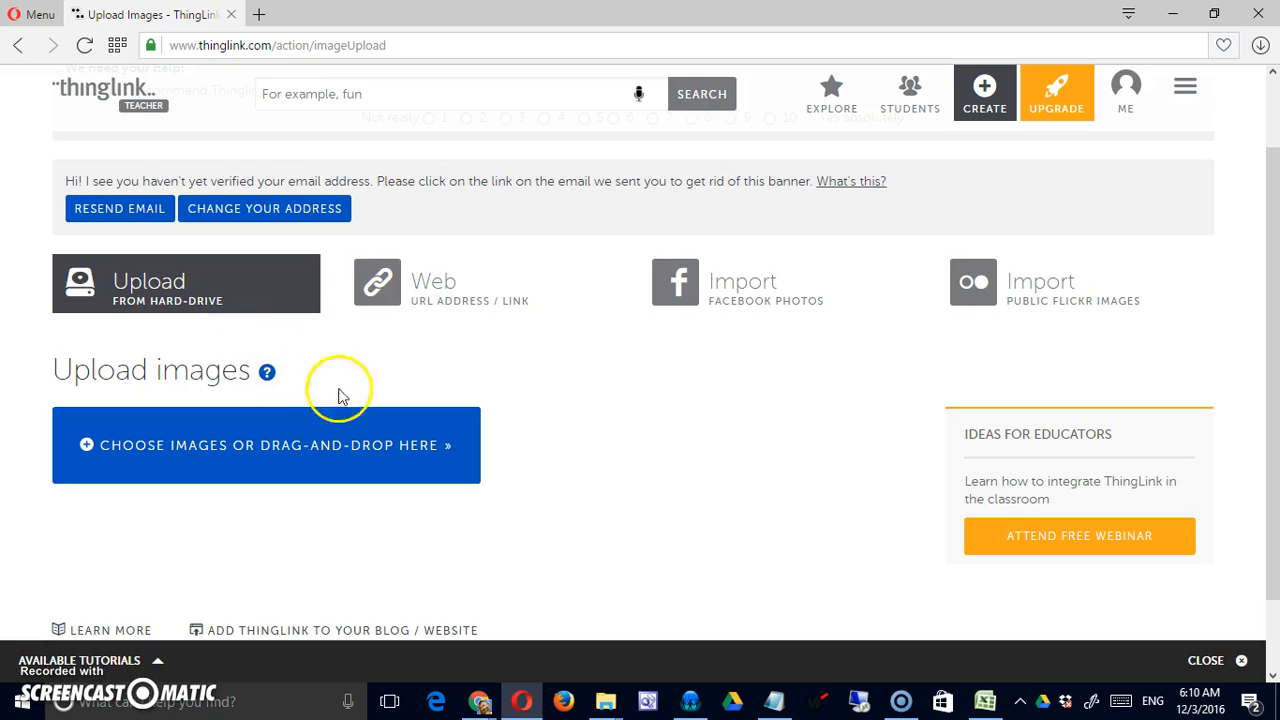
- Search Google for images of "Duomo" in a new browser tab
left_click(260, 15)
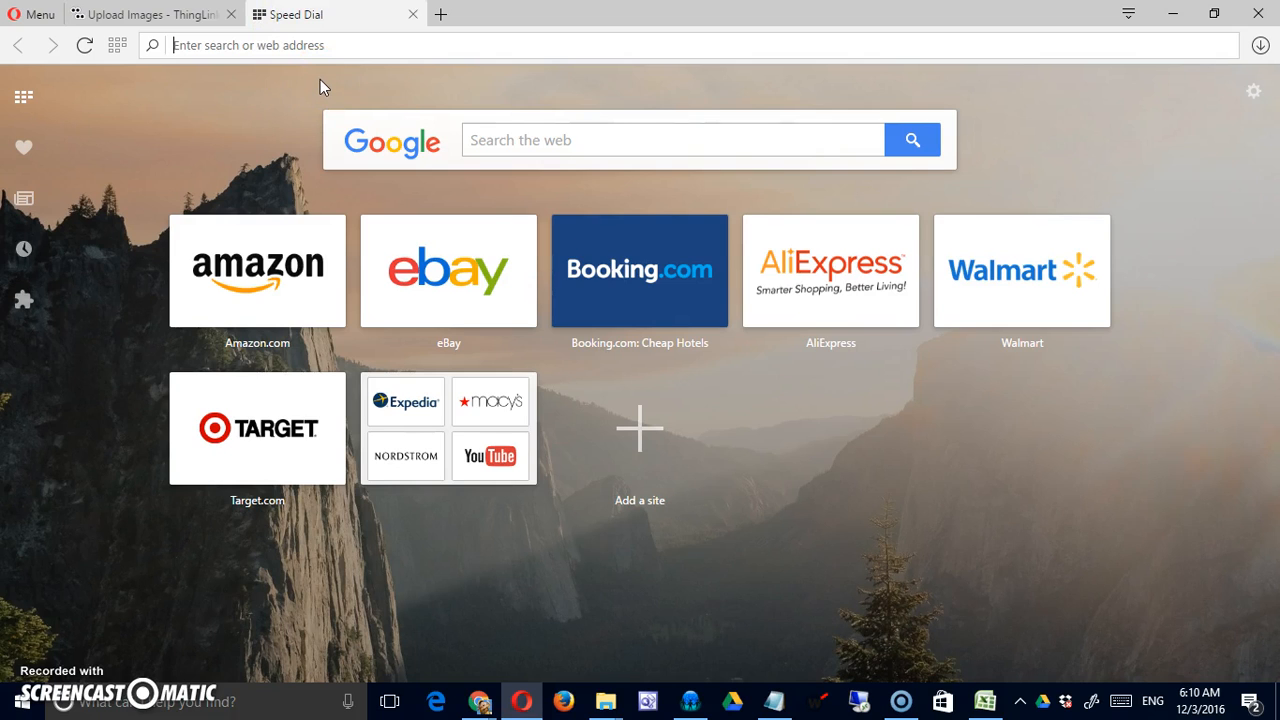
type("Duomo")
key("Return")
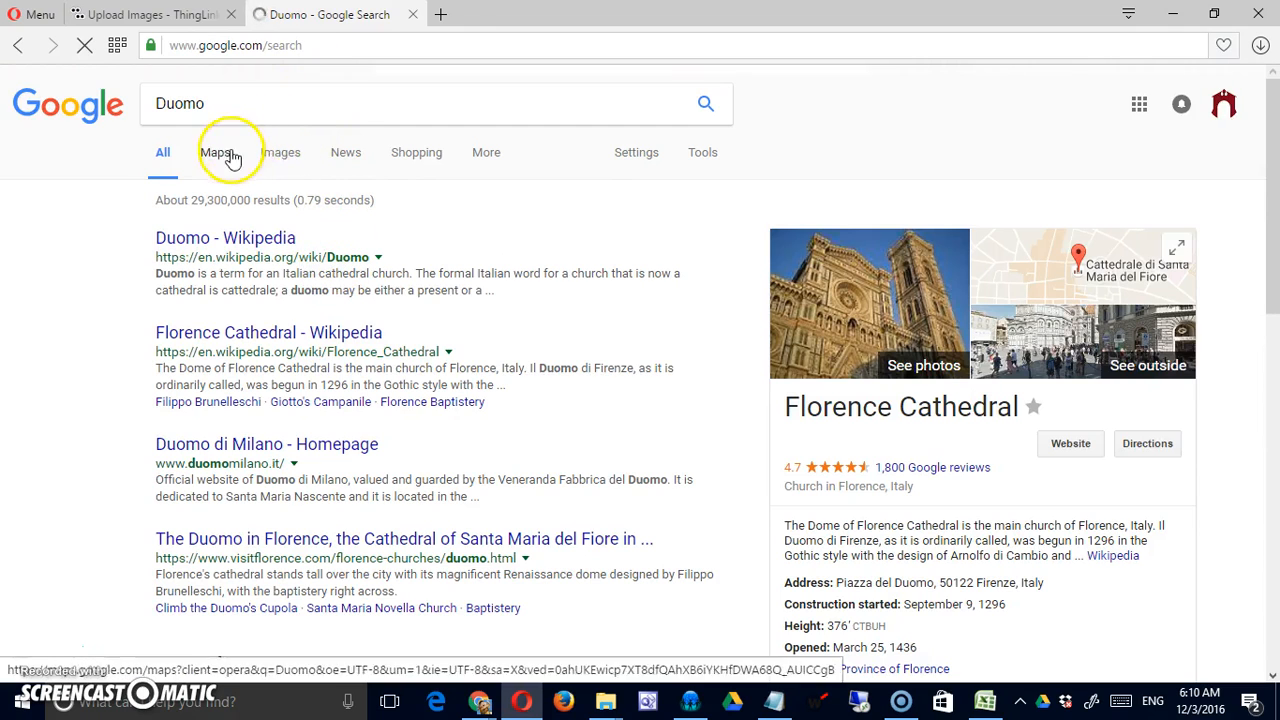
left_click(283, 163)
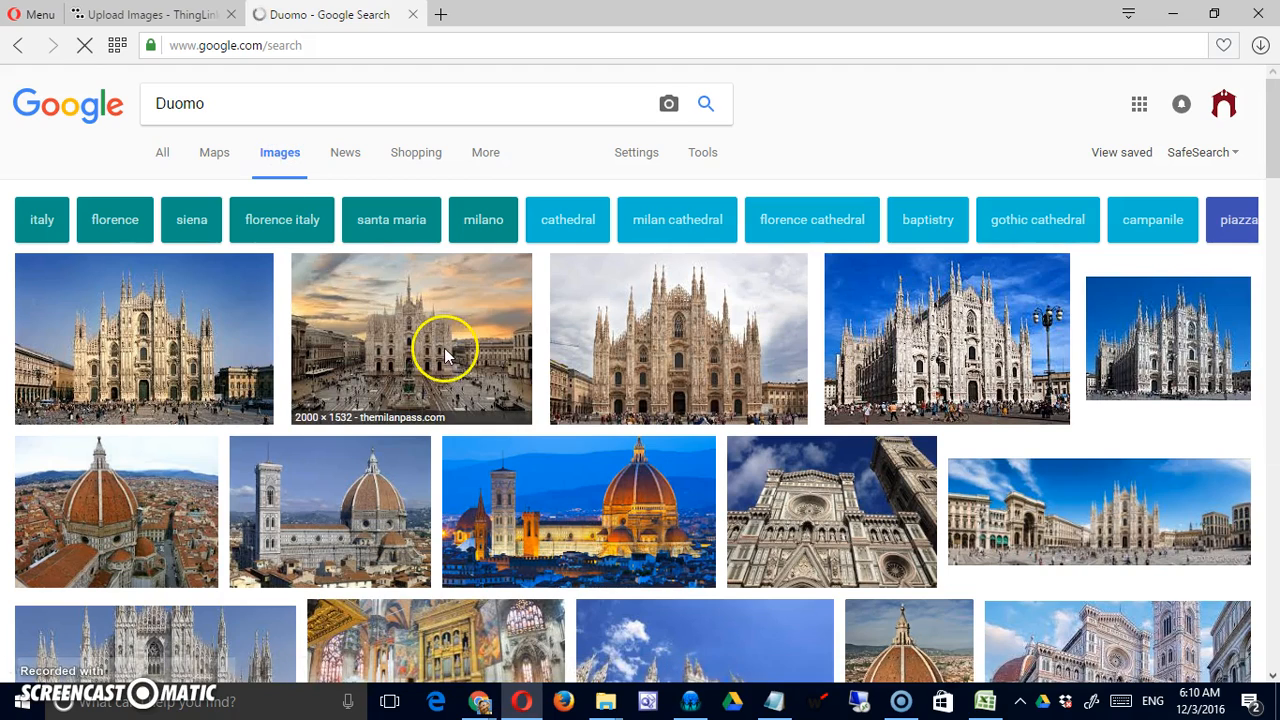
- Open the Hotel-R night photo of the Florence dome at full size in its own tab
scroll(585, 466, "down", 2)
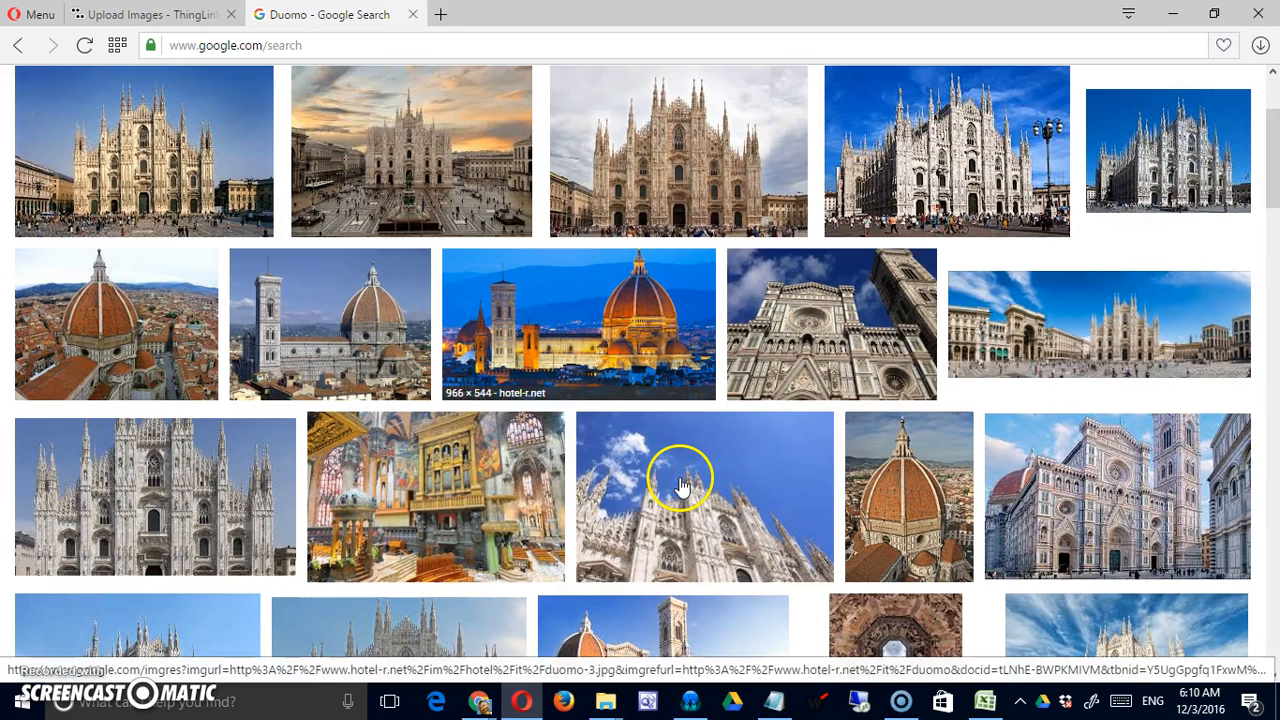
left_click(606, 372)
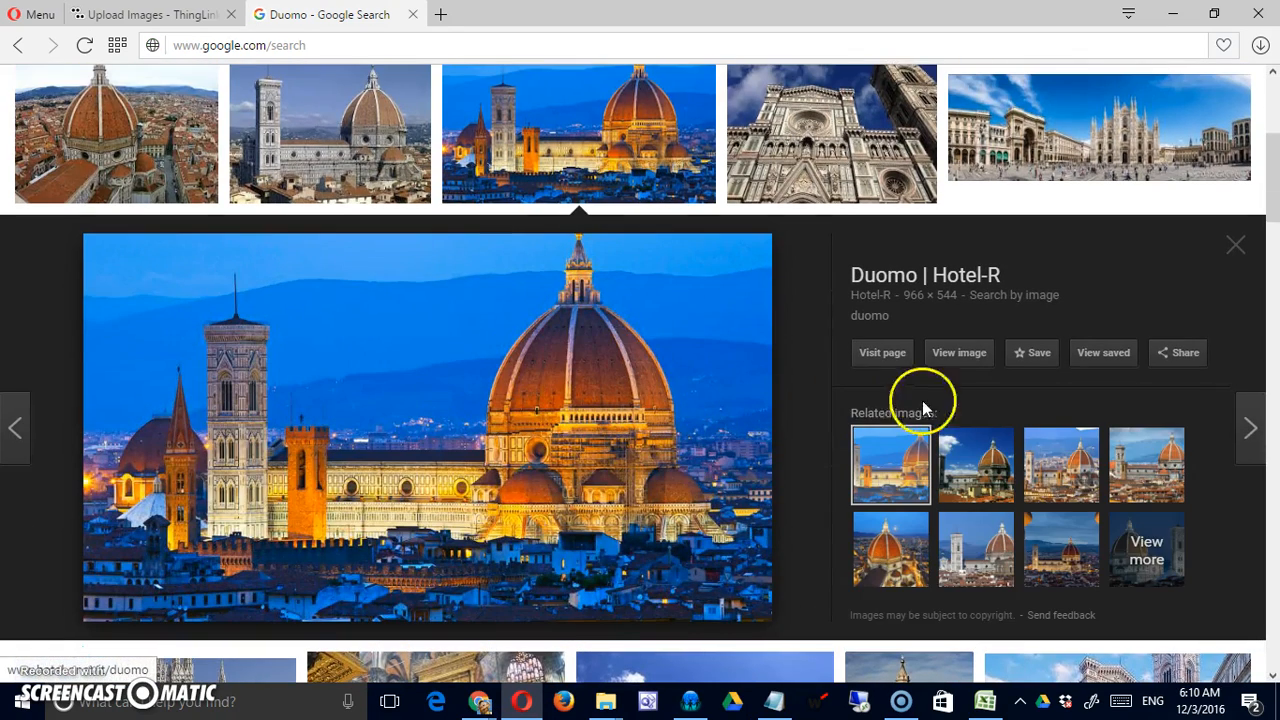
left_click(955, 354)
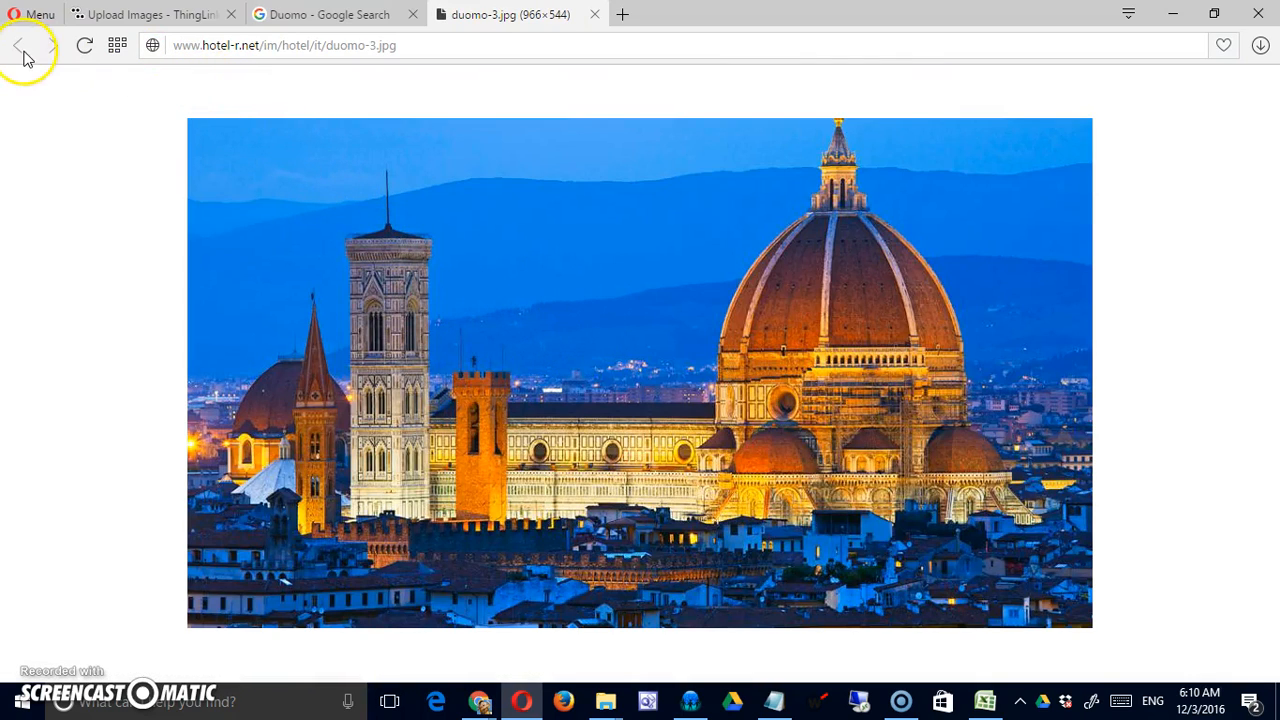
left_click(337, 31)
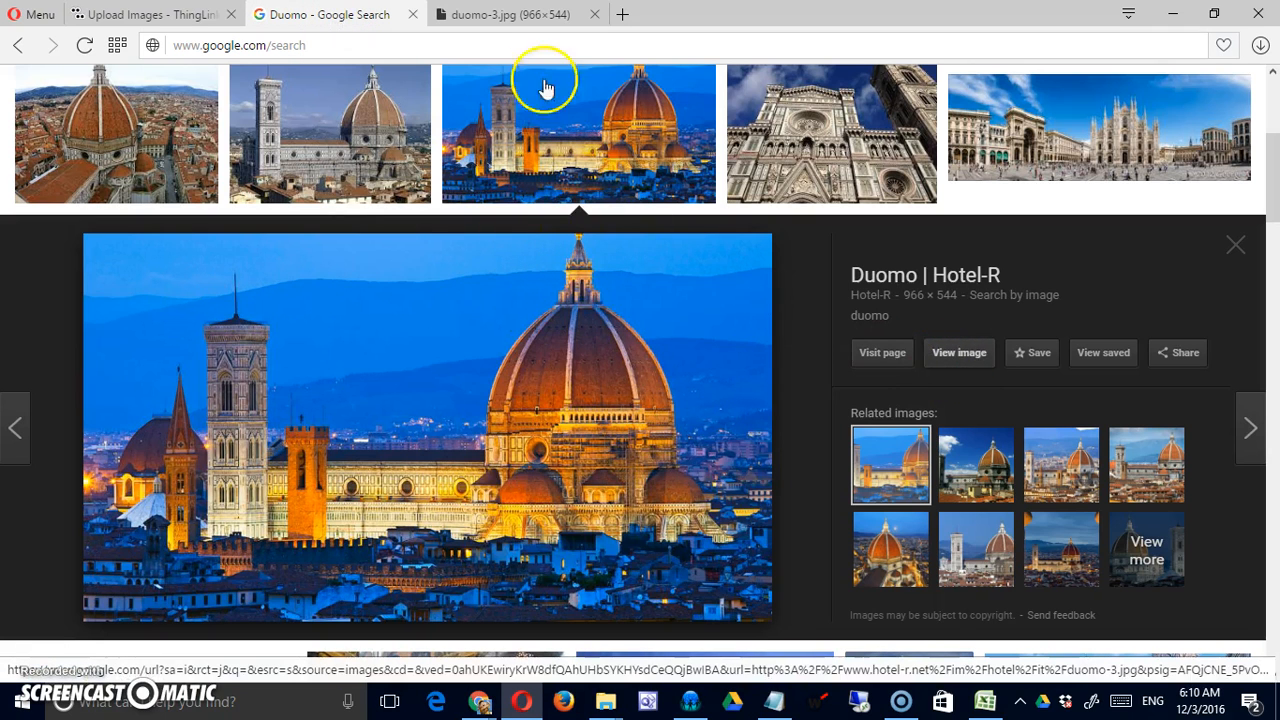
left_click(514, 18)
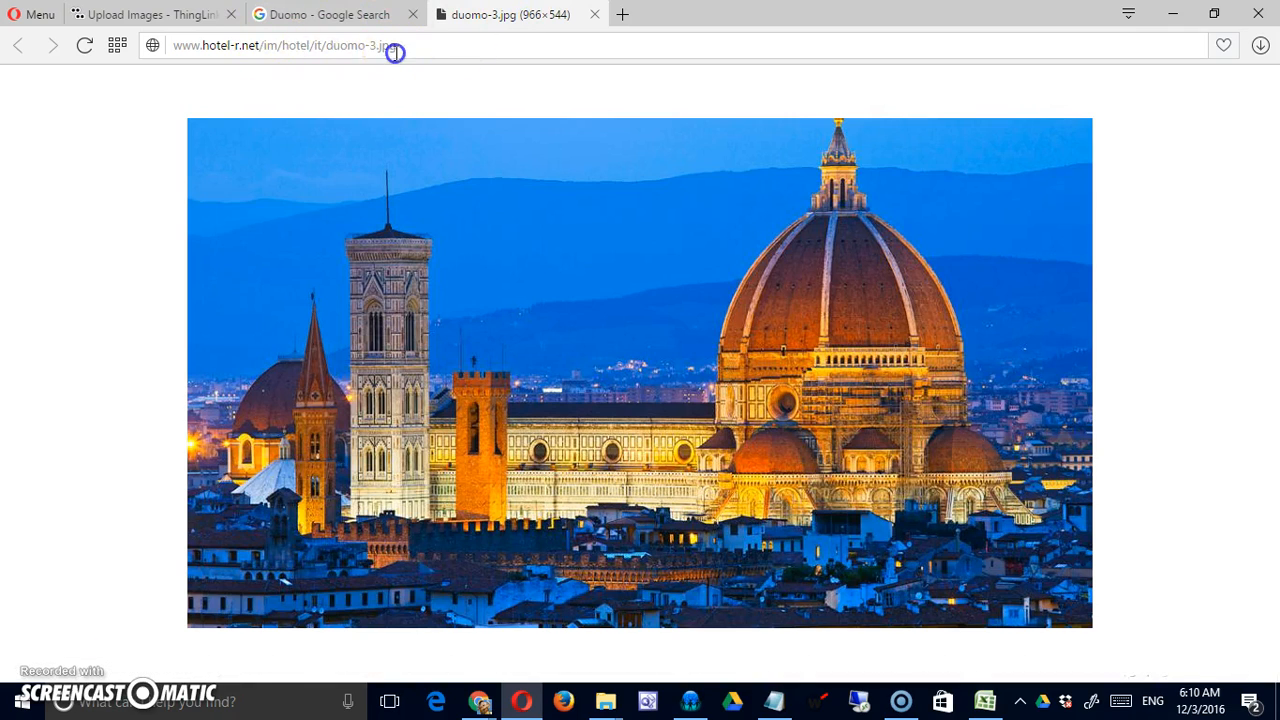
- Copy the web address of duomo-3.jpg and return to the ThingLink upload page
left_click(395, 52)
right_click(337, 48)
left_click(388, 110)
left_click(172, 14)
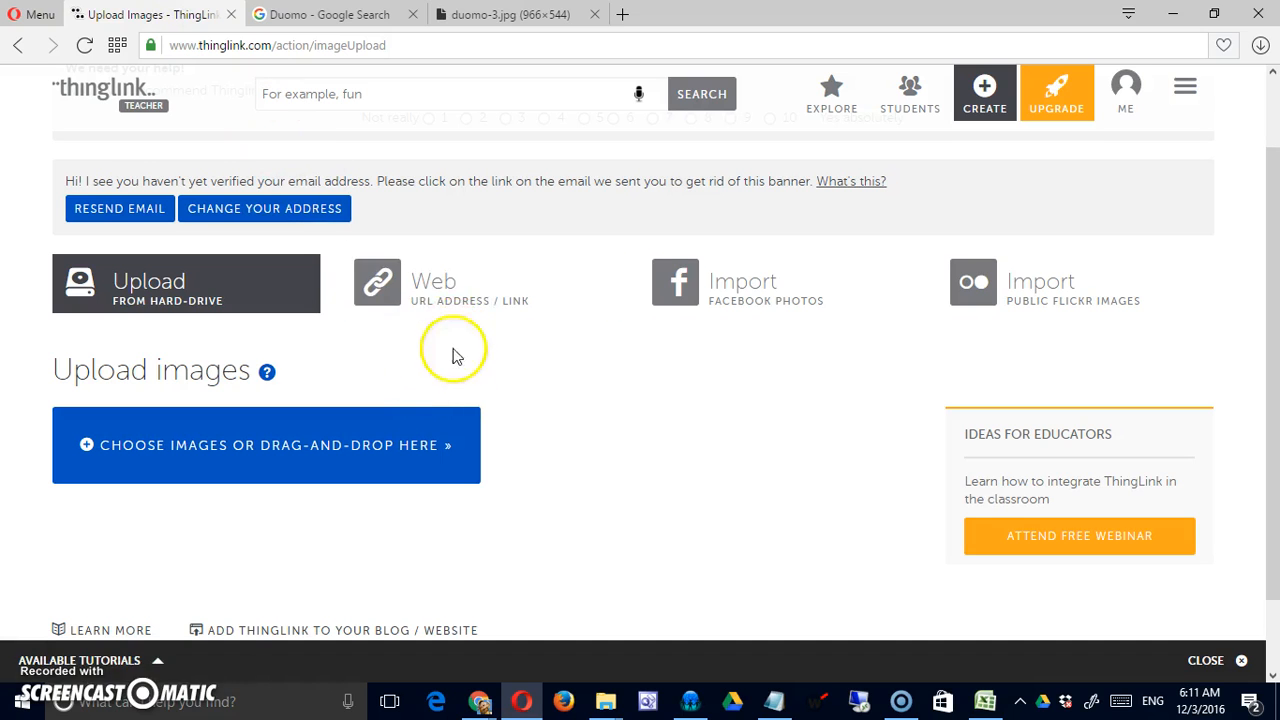
- Import the Duomo photo from the web with its copied address and open it for tagging
left_click(468, 292)
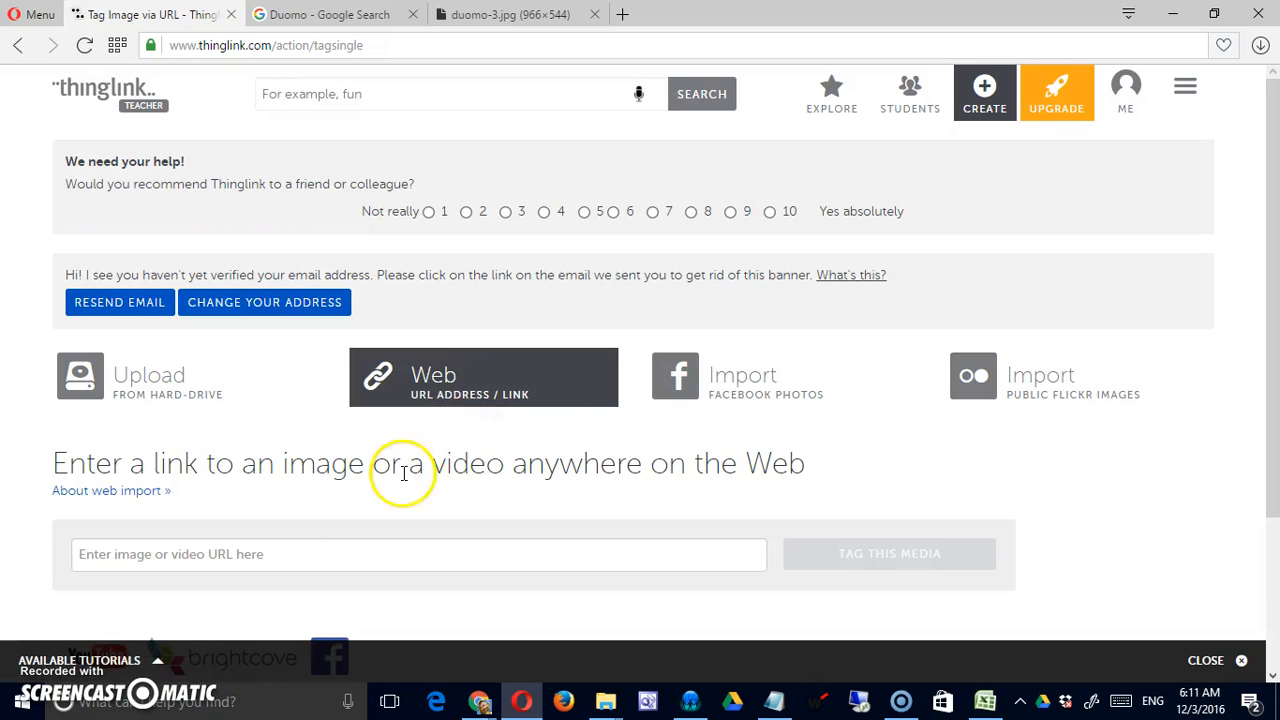
left_click(202, 560)
right_click(203, 561)
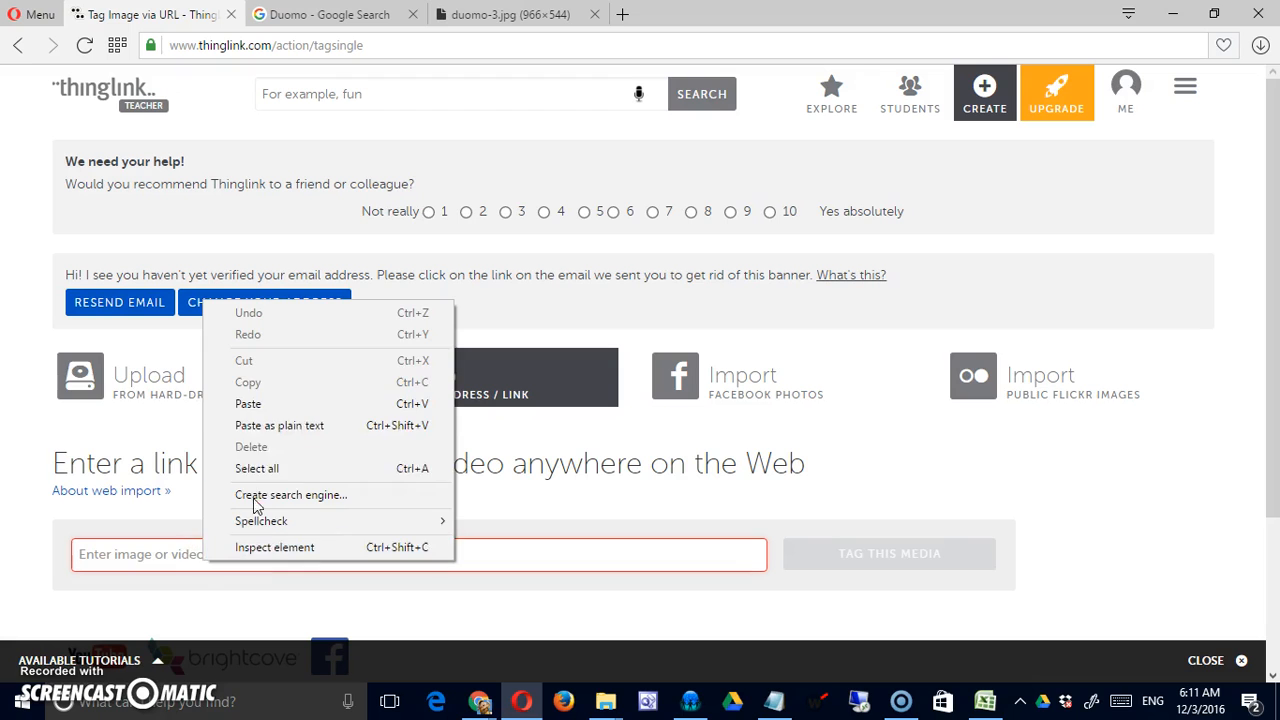
left_click(262, 403)
left_click(848, 566)
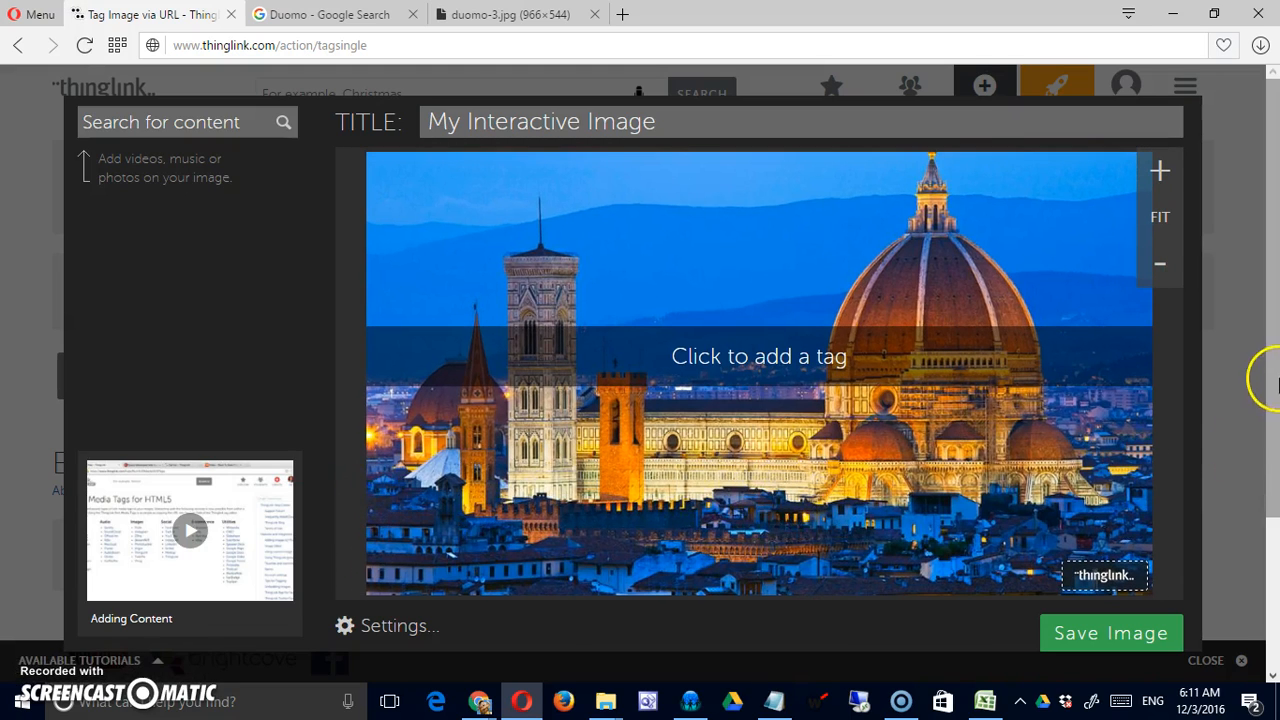
- Try zooming the Duomo image in and out in the editor, and fit it to the view
left_click(1160, 177)
left_click(1160, 177)
left_click(1162, 268)
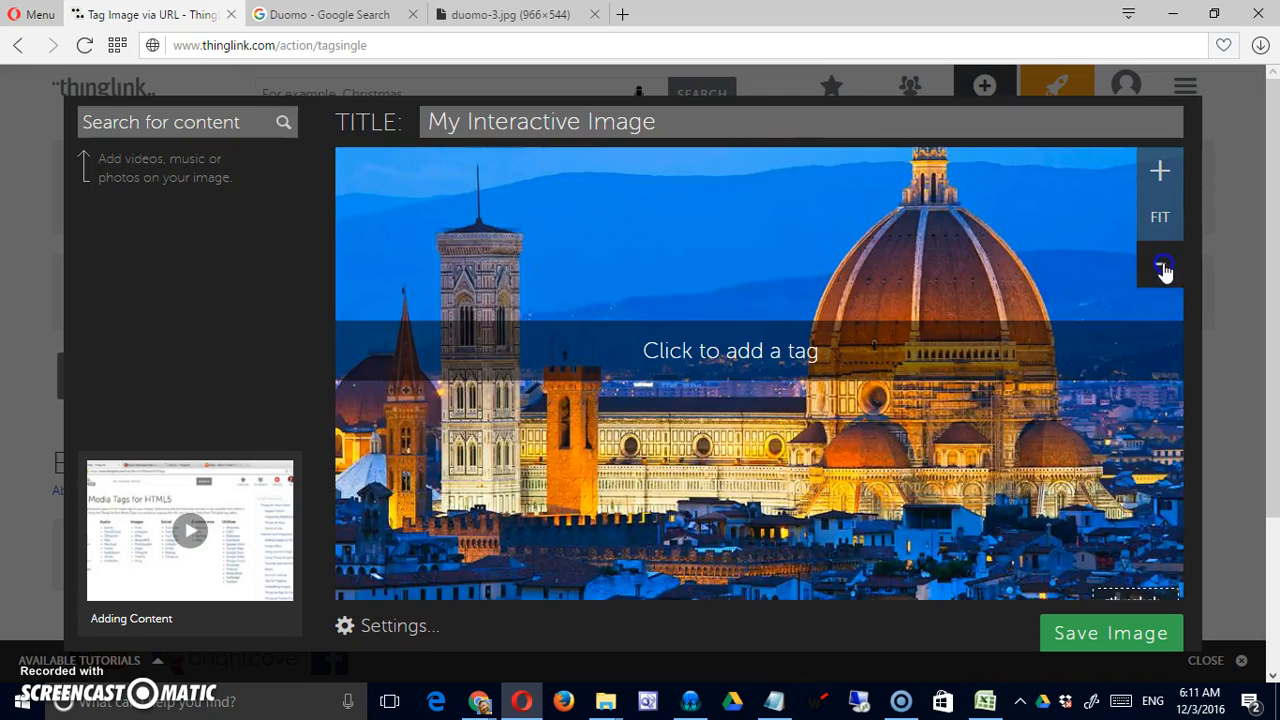
left_click(1162, 268)
left_click(1160, 224)
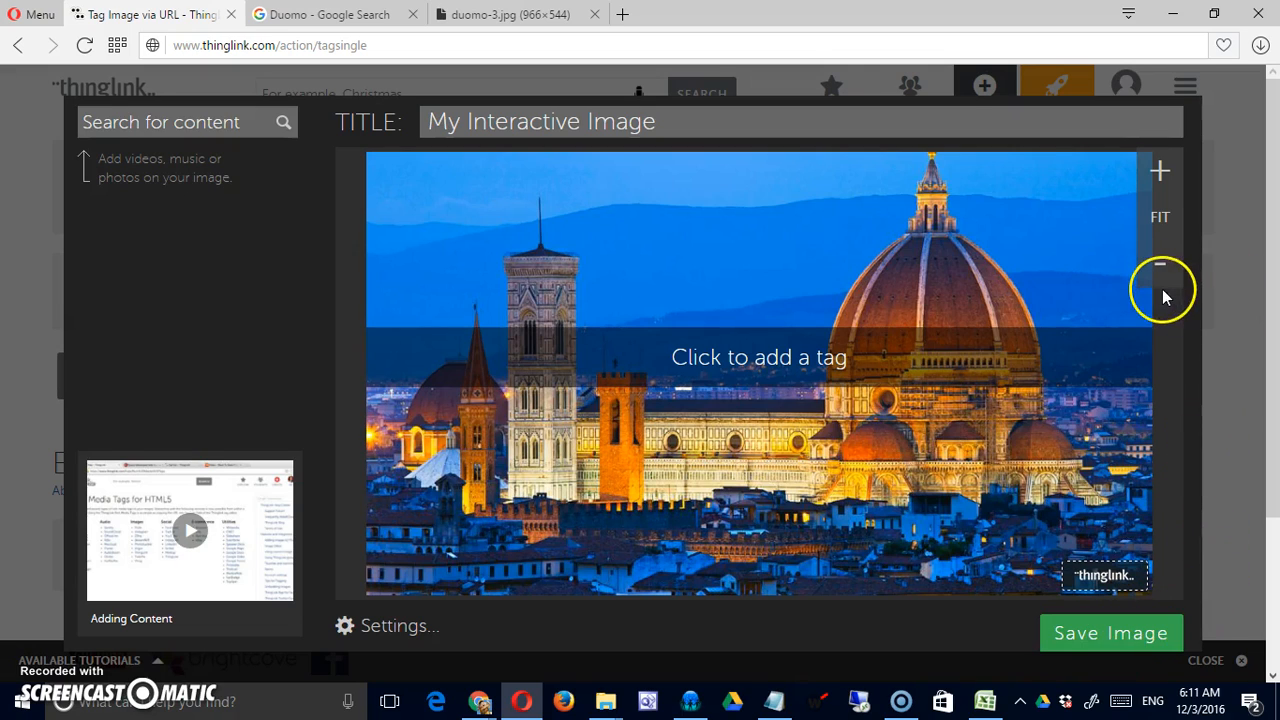
- Save the Duomo image without tagging and review its page with the edit, touch, share, fullscreen and post options
left_click(1097, 638)
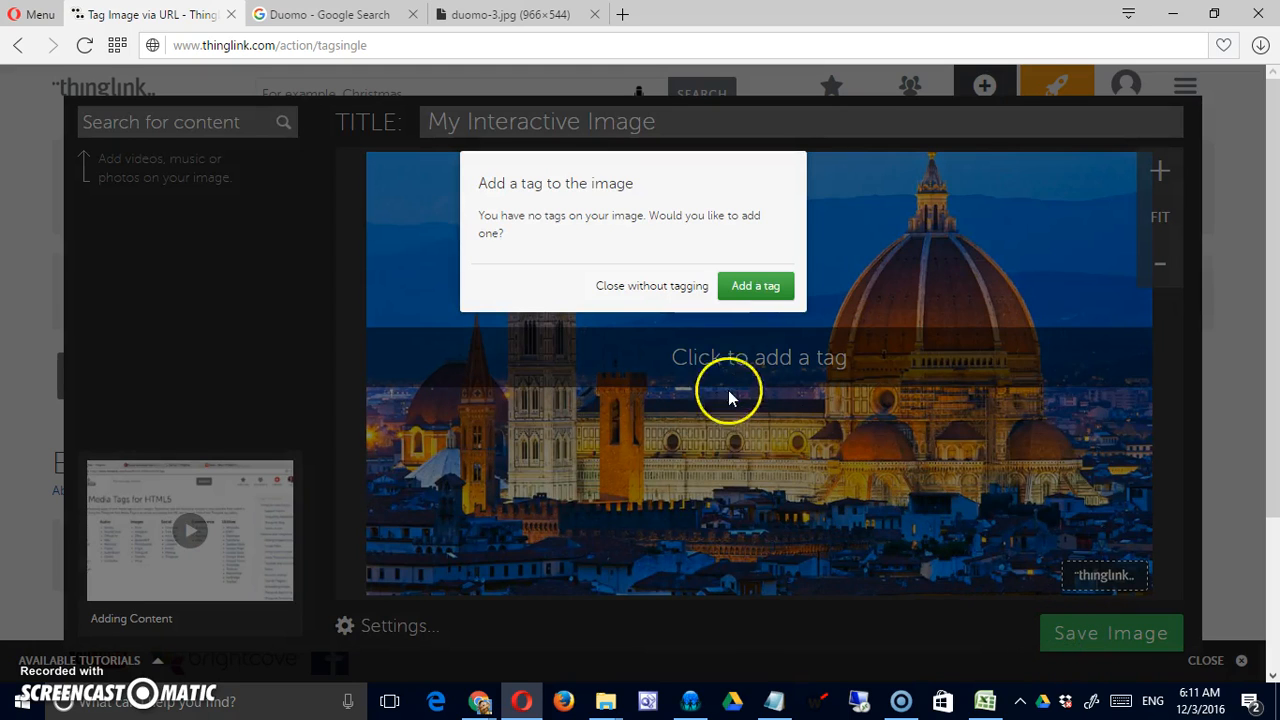
left_click(683, 288)
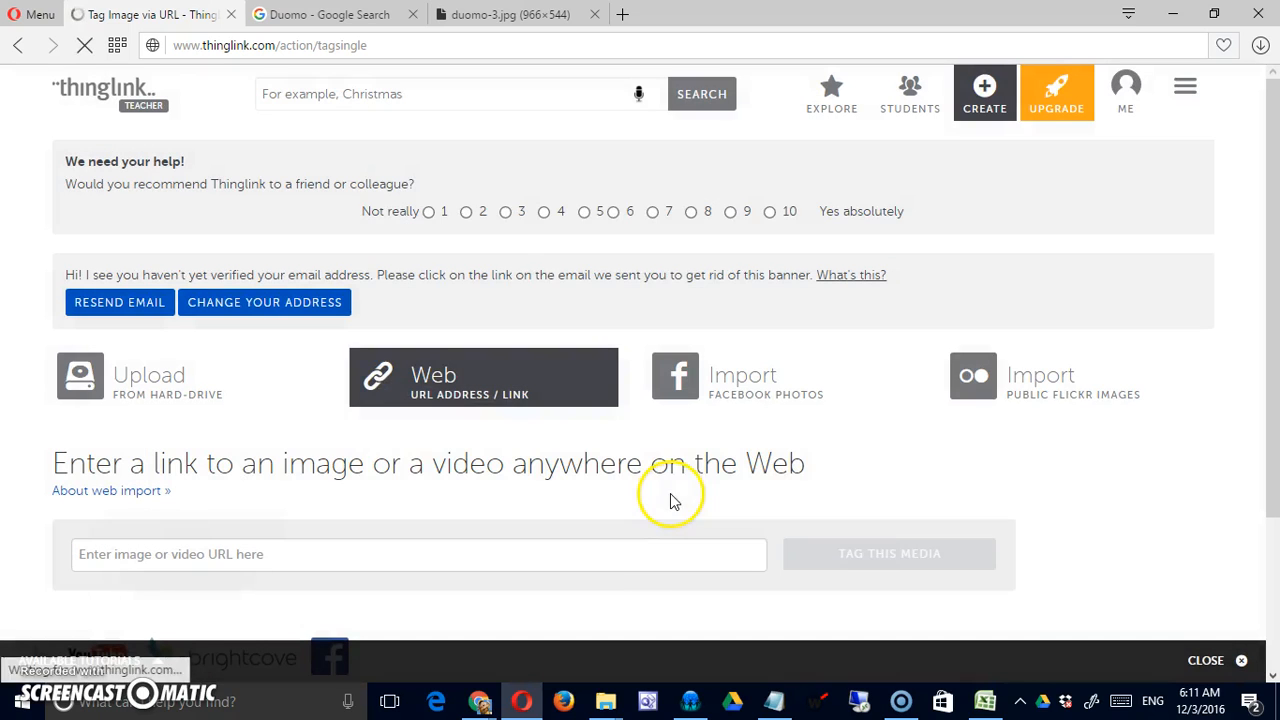
scroll(868, 515, "down", 3)
scroll(940, 518, "down", 1)
scroll(951, 508, "up", 2)
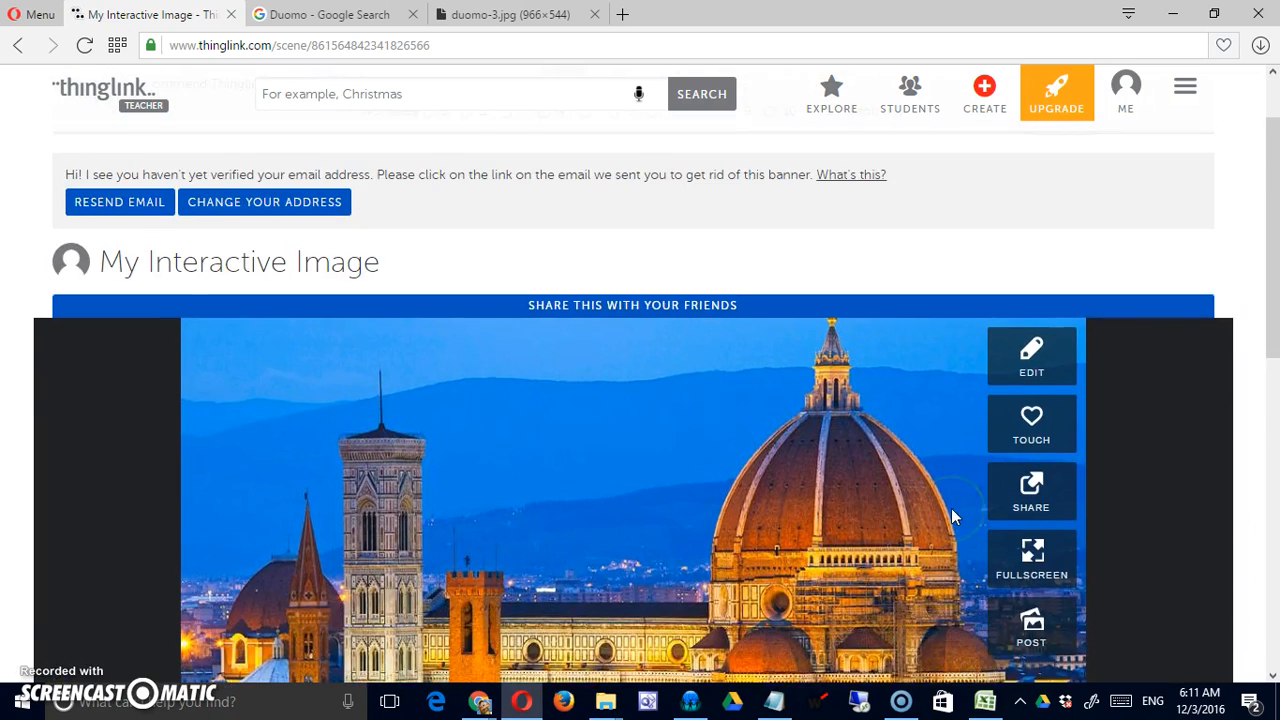
scroll(949, 508, "down", 1)
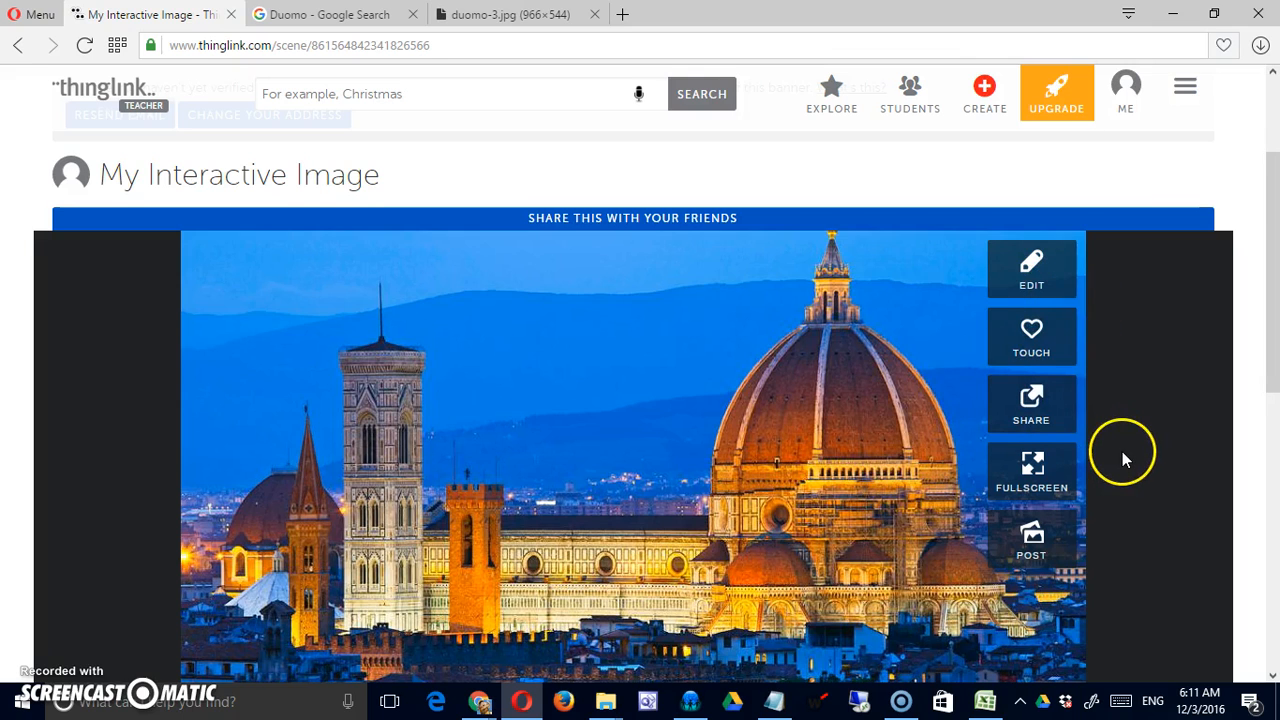
- Reopen the saved Duomo image for editing and place a tag on the large dome
scroll(1122, 458, "down", 1)
left_click(1040, 190)
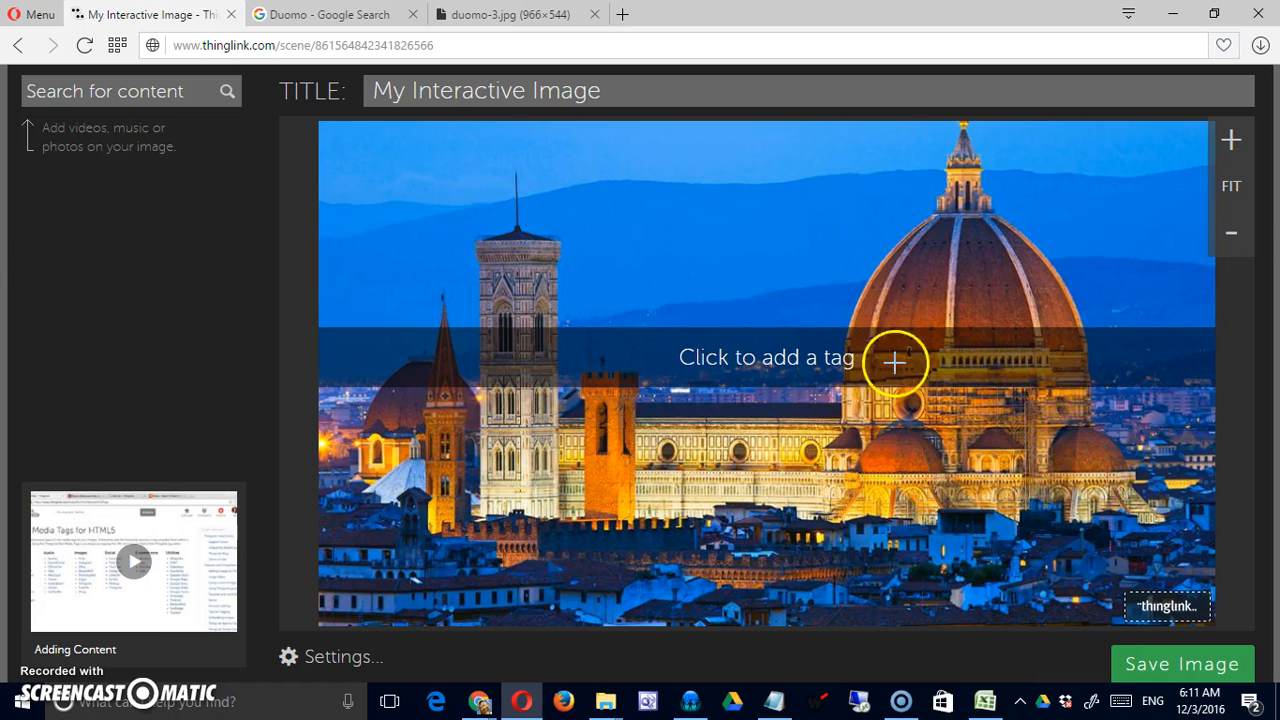
left_click(953, 265)
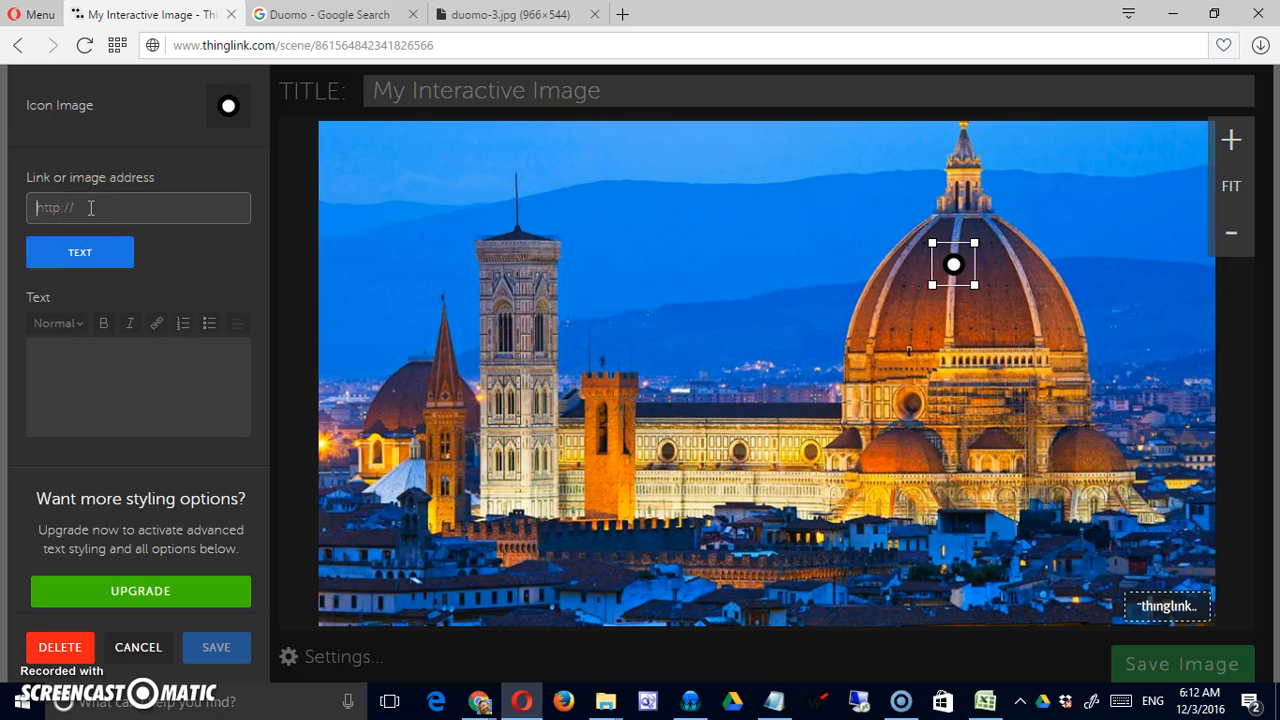
- Search the web for "about the duomo" in a new tab and open the "Brunelleschi's Dome: The Duomo" result
left_click(627, 14)
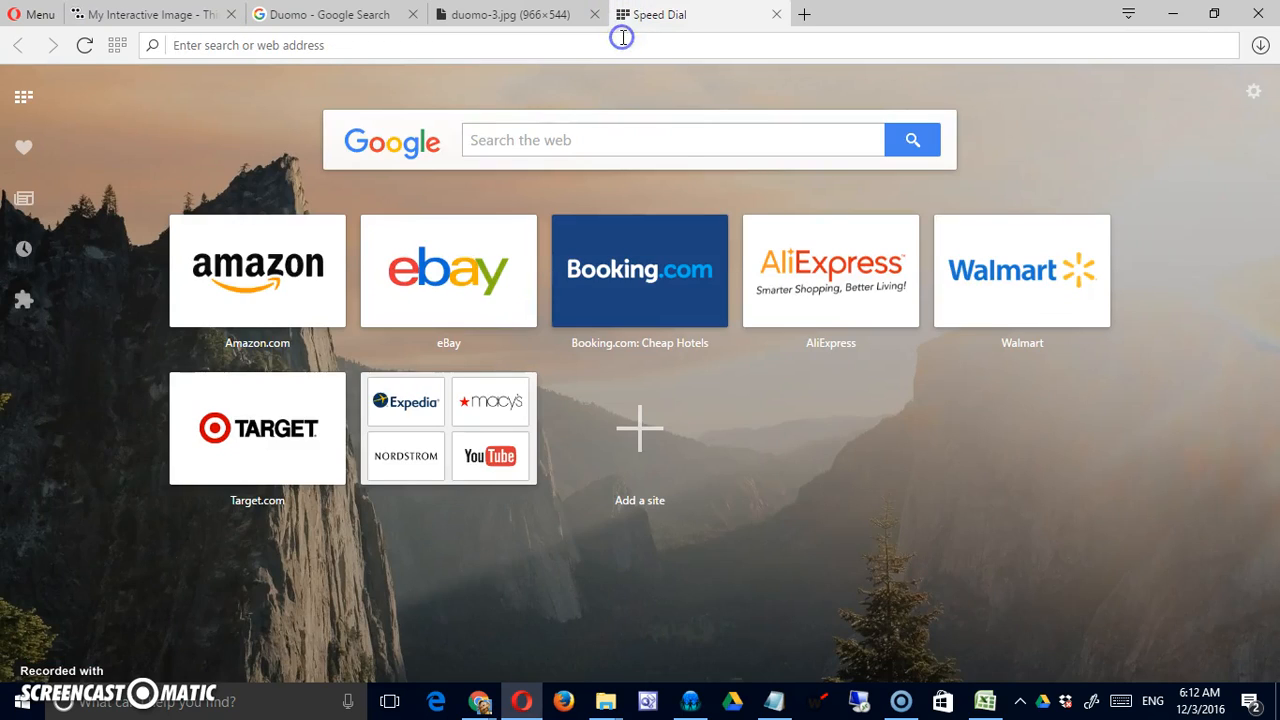
type("about the duomo")
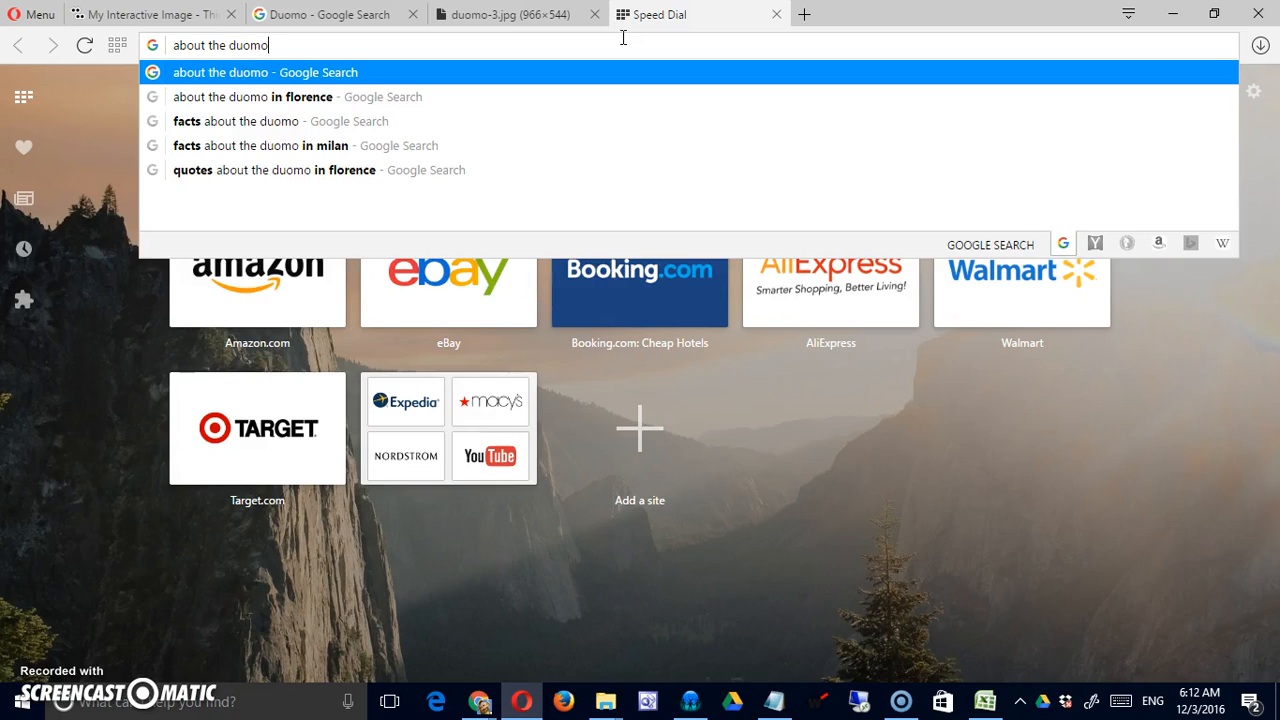
key("Return")
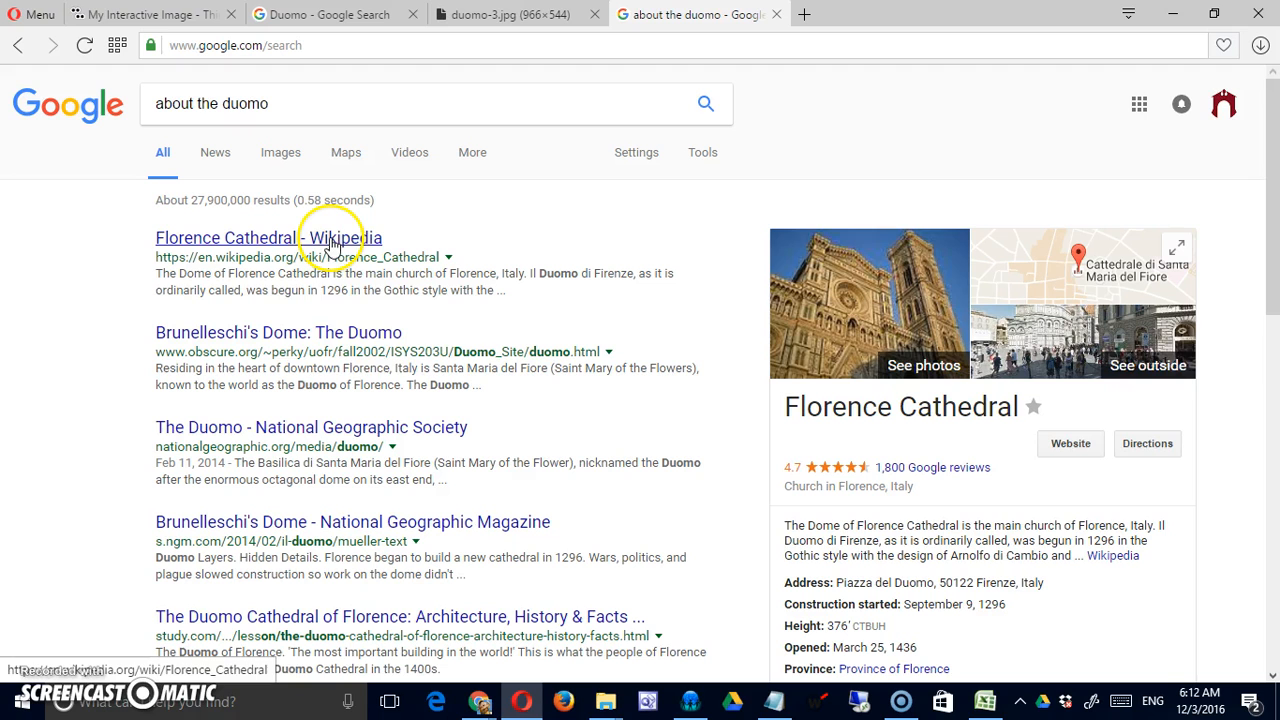
left_click(365, 333)
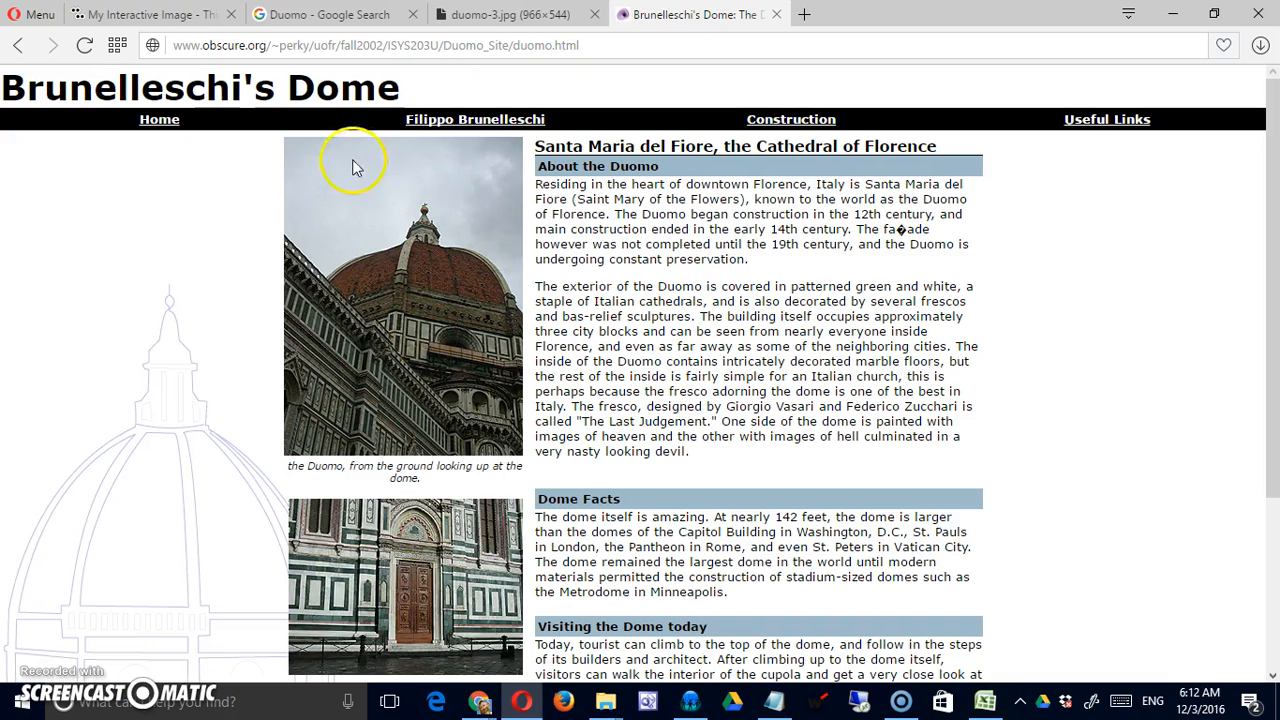
- Copy the Brunelleschi's Dome page's web address and use it as the link of the tag on the large dome
left_click(342, 47)
right_click(345, 45)
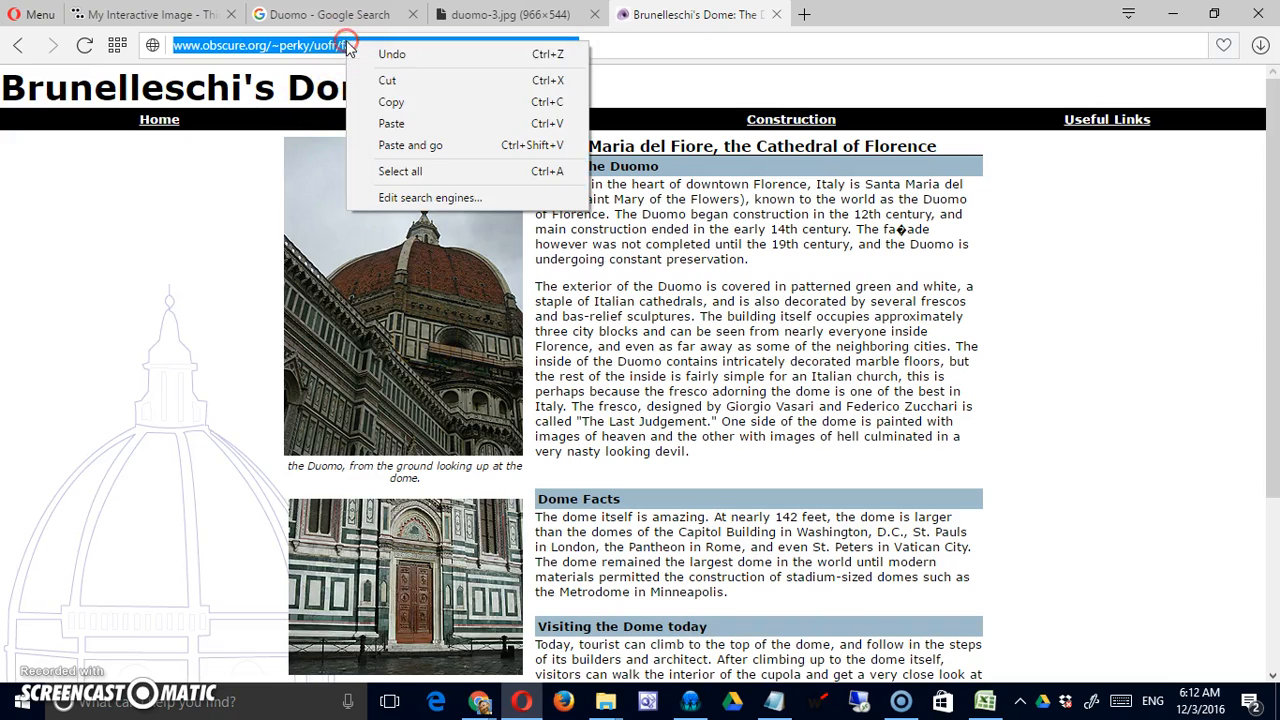
left_click(393, 99)
left_click(445, 16)
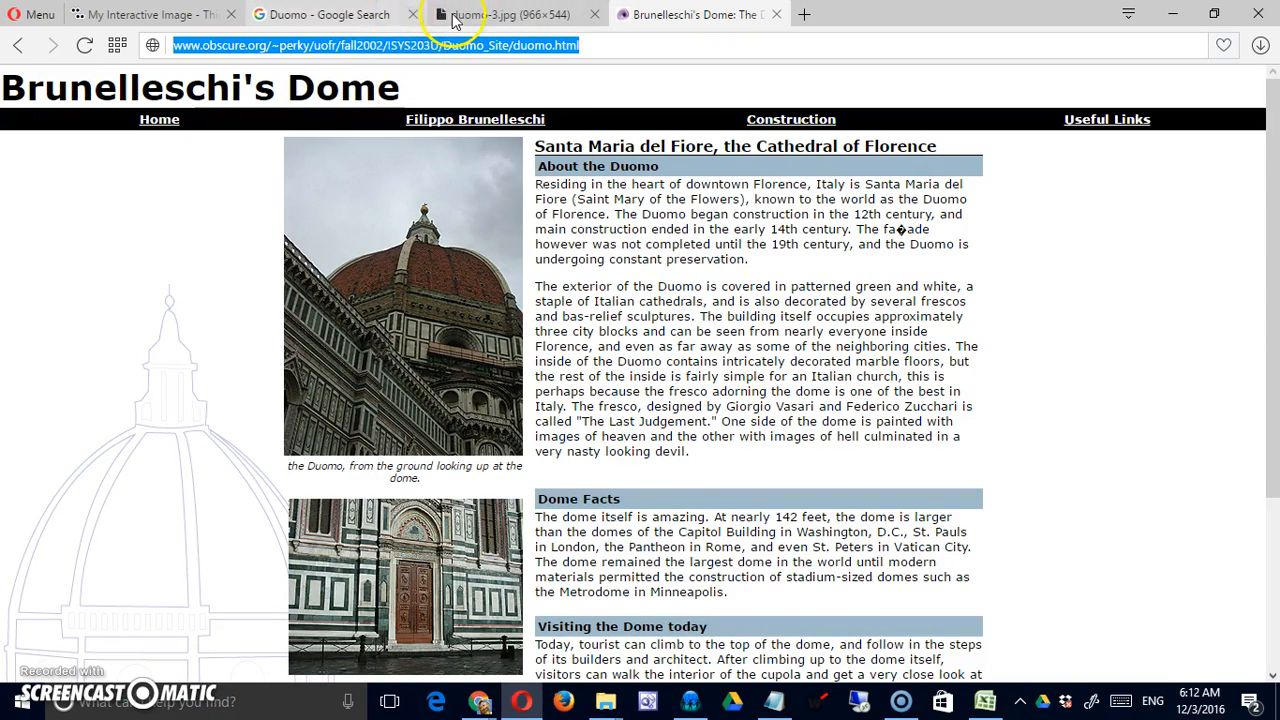
left_click(852, 285)
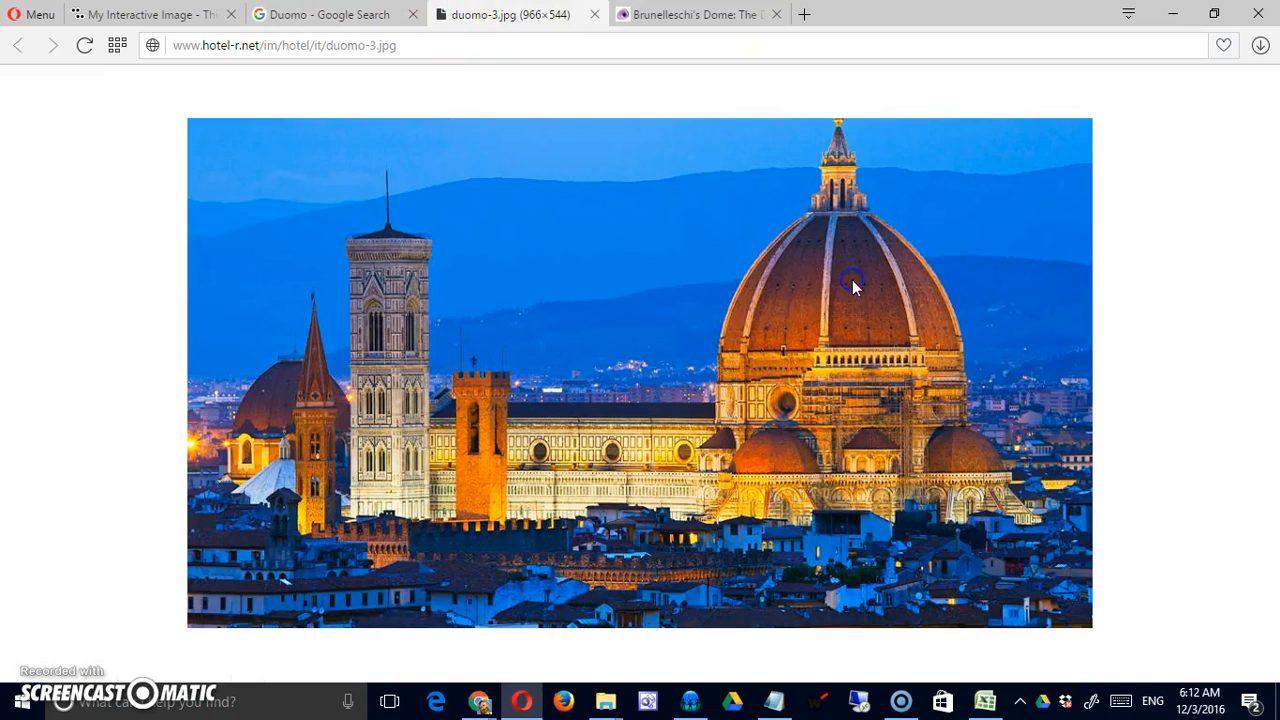
left_click(299, 20)
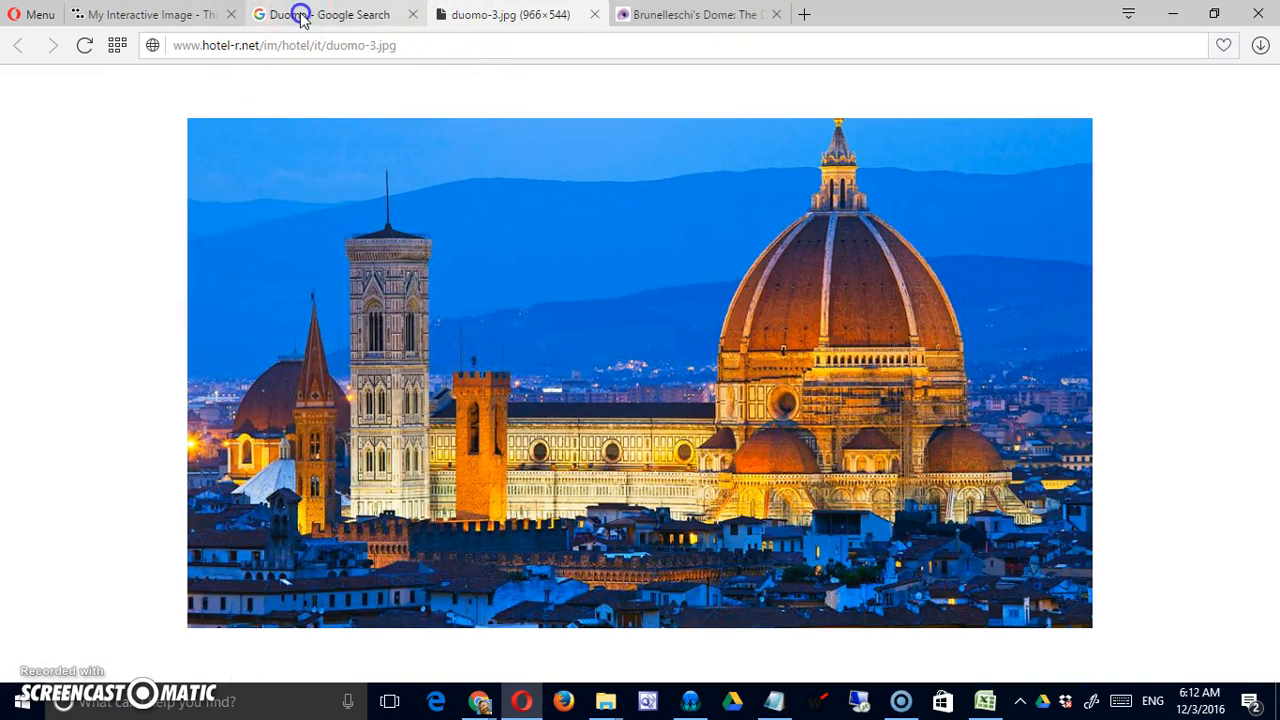
left_click(196, 16)
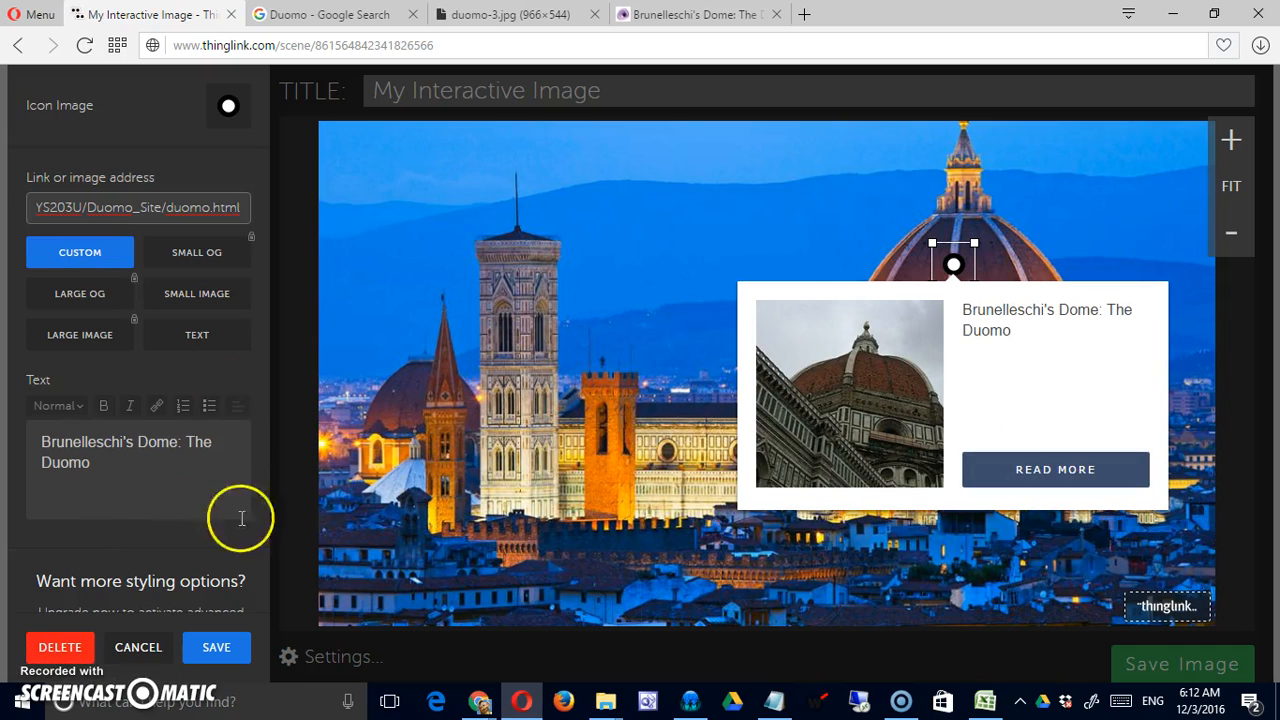
- Replace the dome tag's text with "About the dome"
left_click(104, 478)
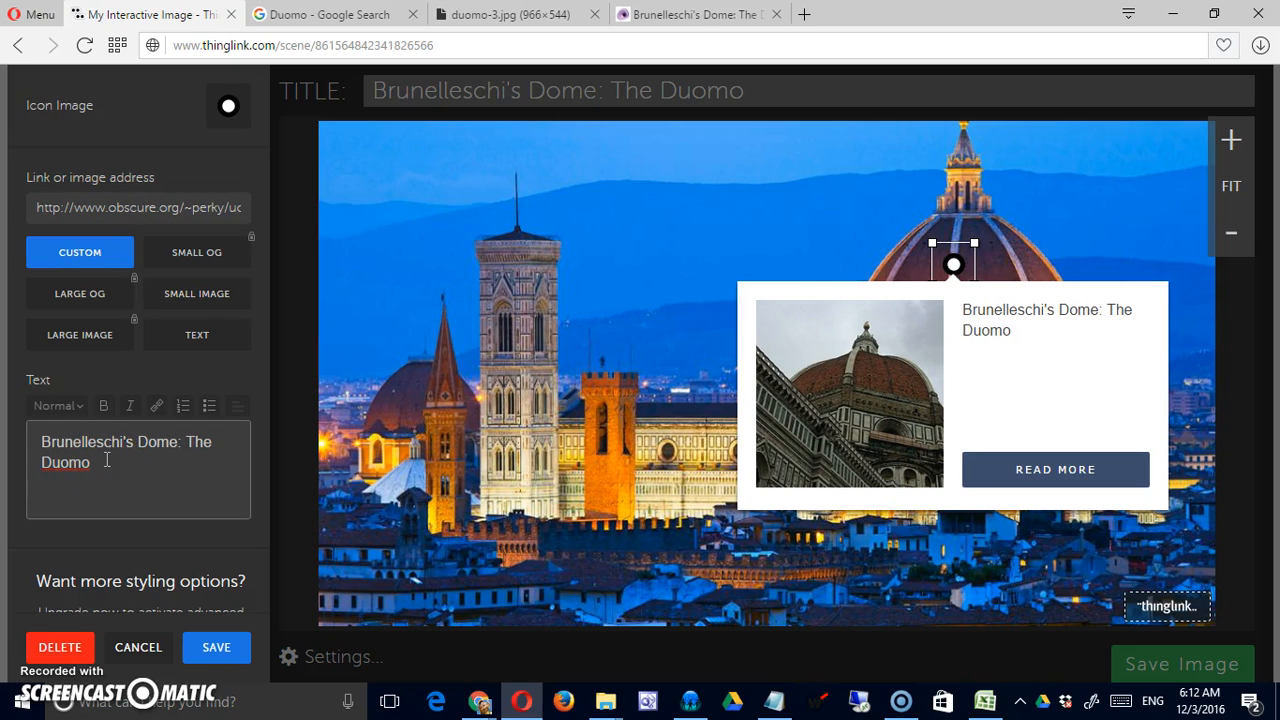
left_click_drag(99, 460, 11, 434)
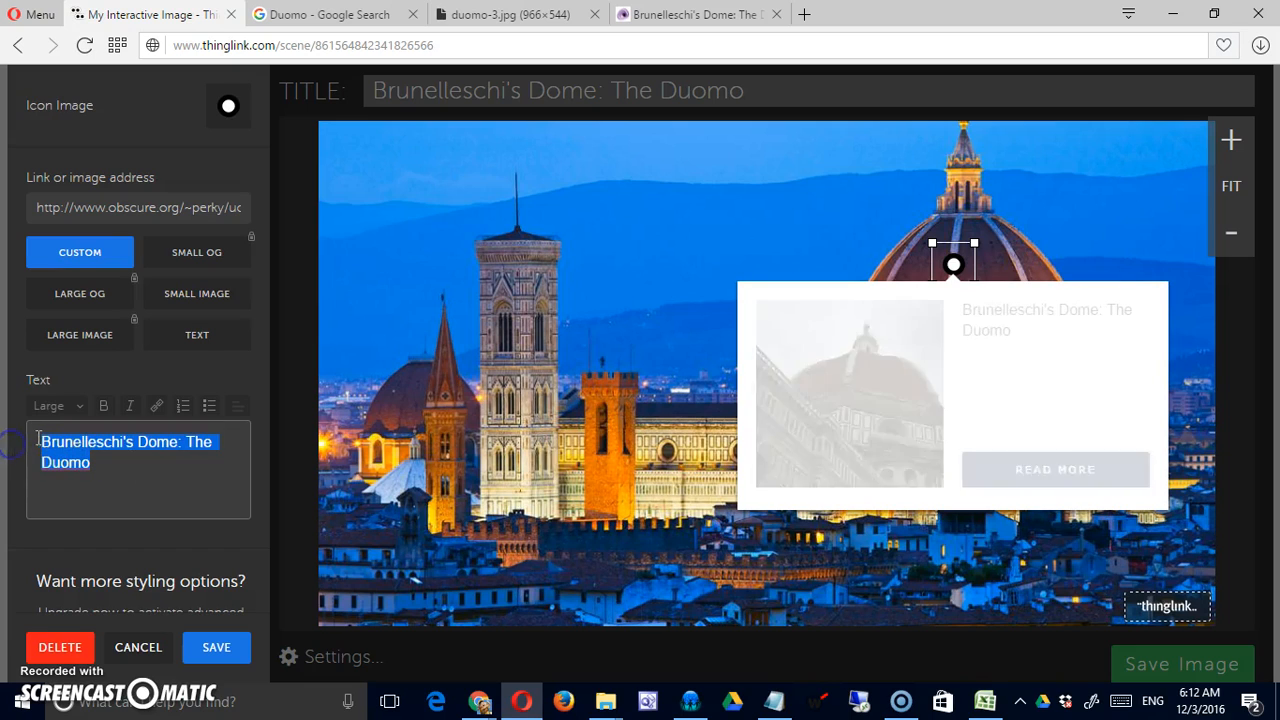
left_click(40, 437)
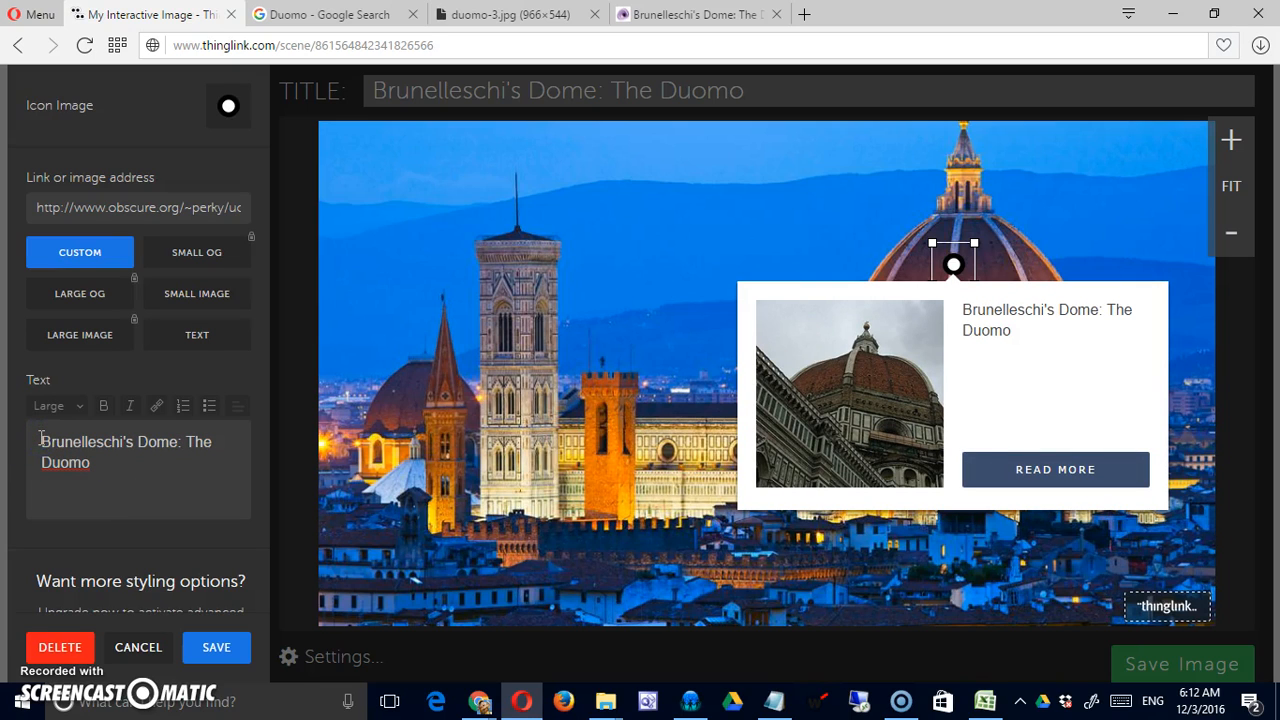
left_click(100, 464)
left_click_drag(80, 462, 27, 400)
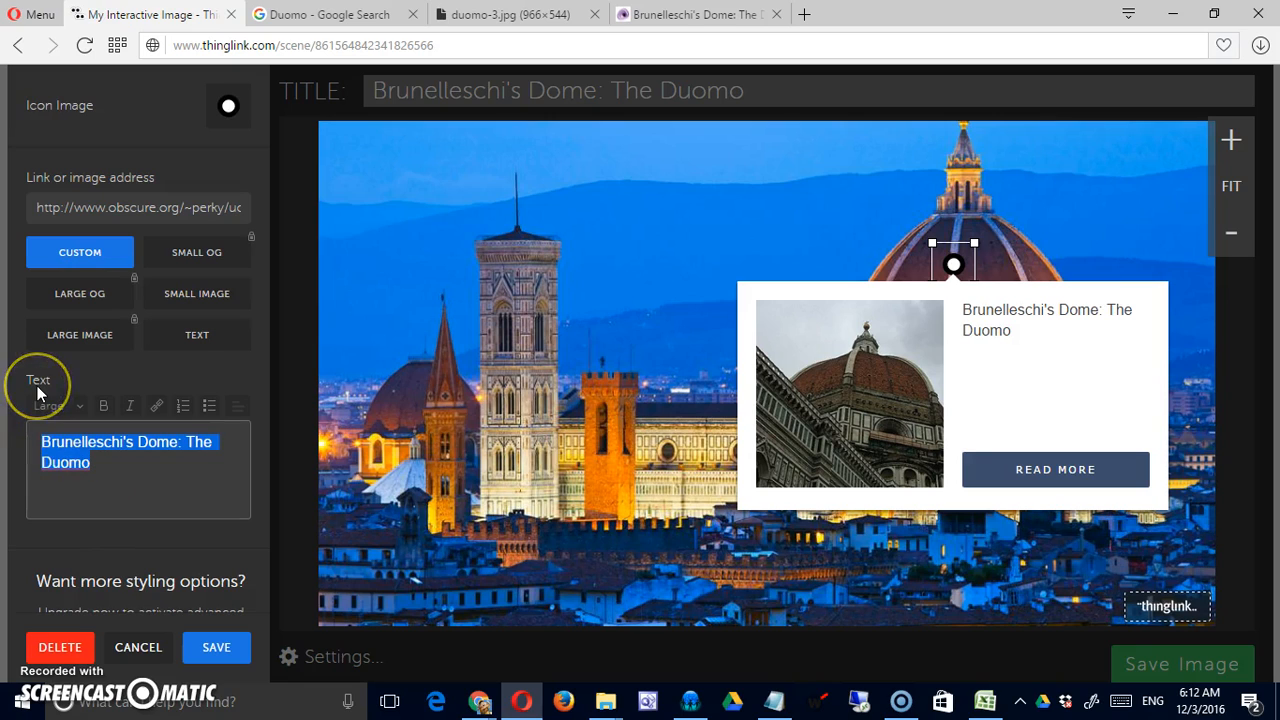
type("About the dome")
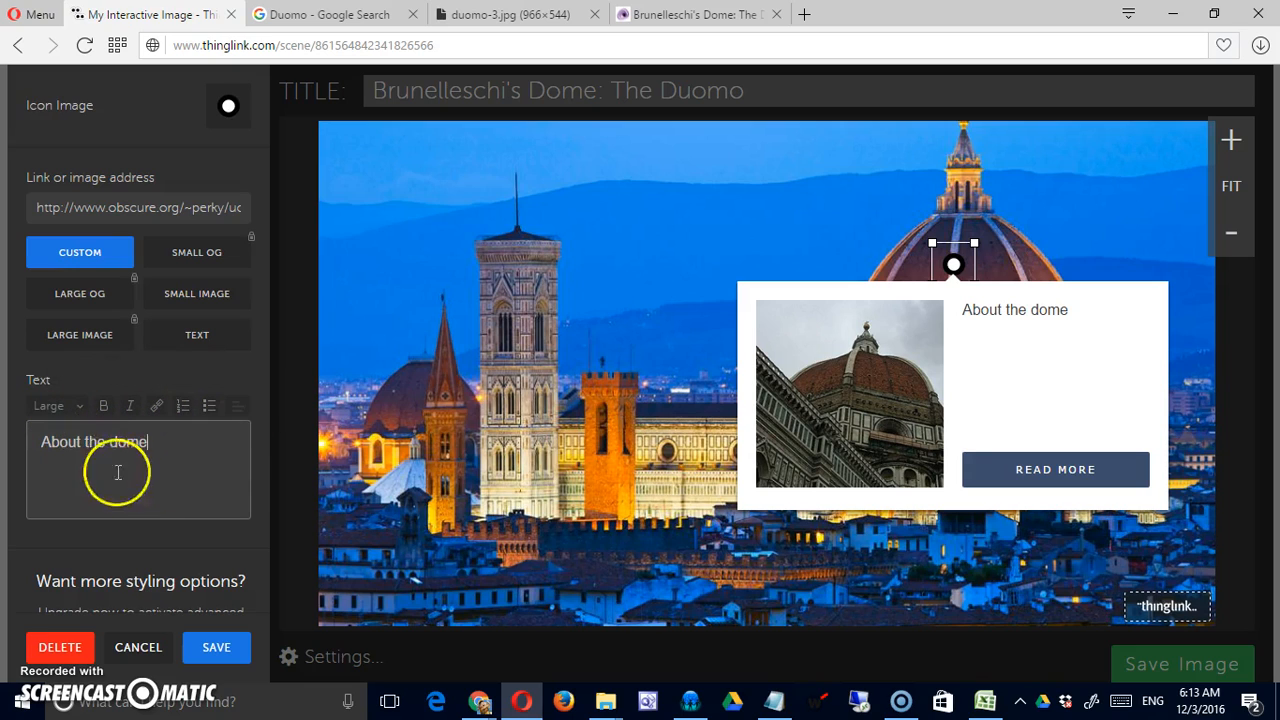
scroll(165, 527, "down", 1)
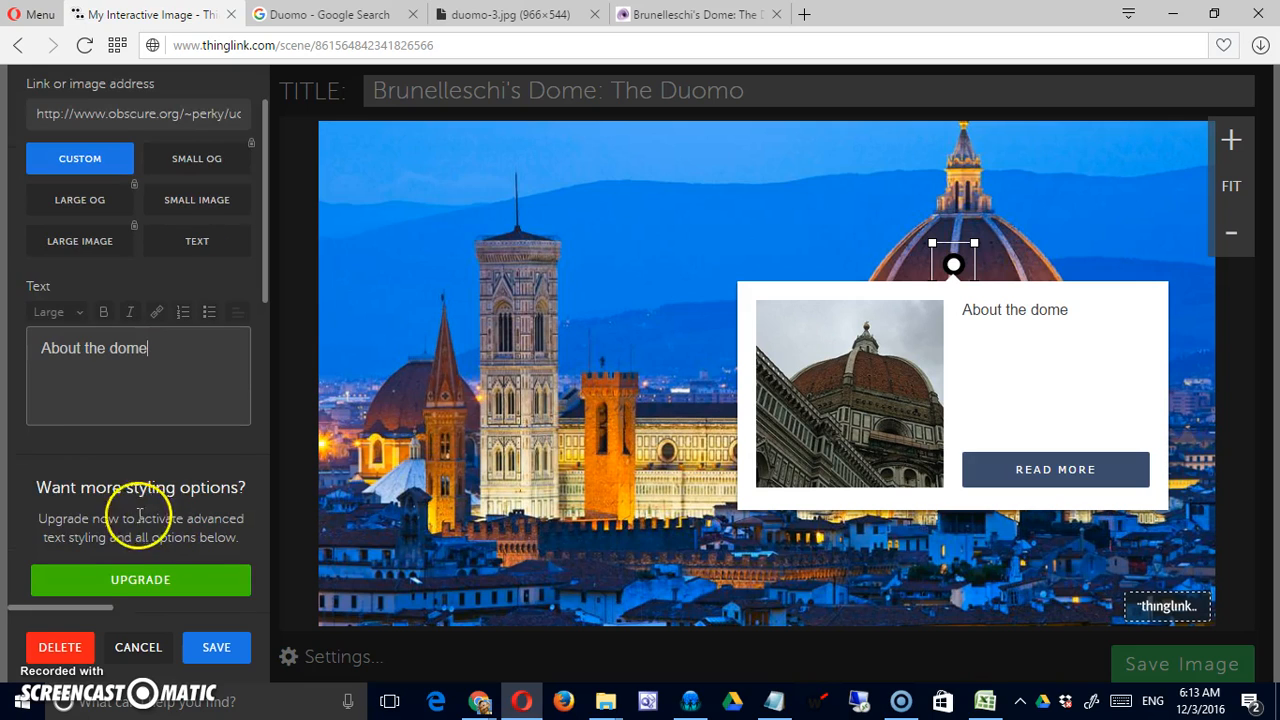
scroll(170, 545, "up", 1)
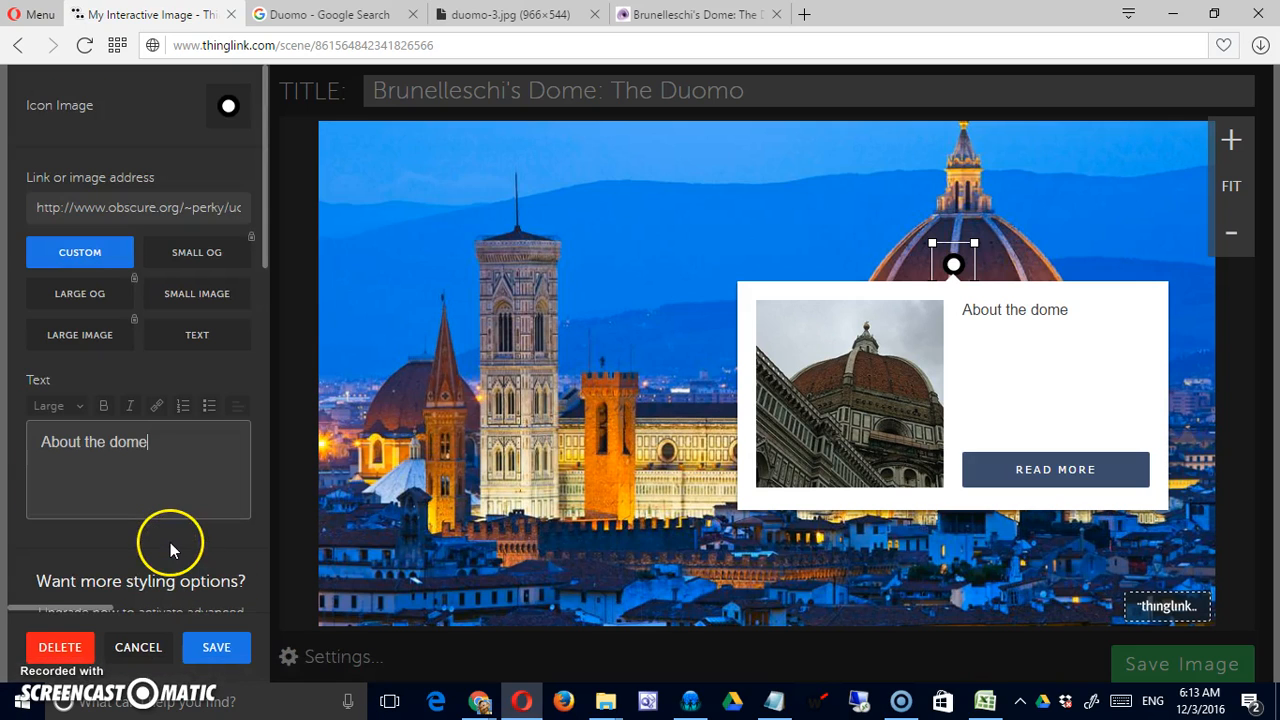
- Try the Large OG, Large Image, Small OG, Small Image and Text styles on the dome tag, and return it to Custom
left_click(200, 338)
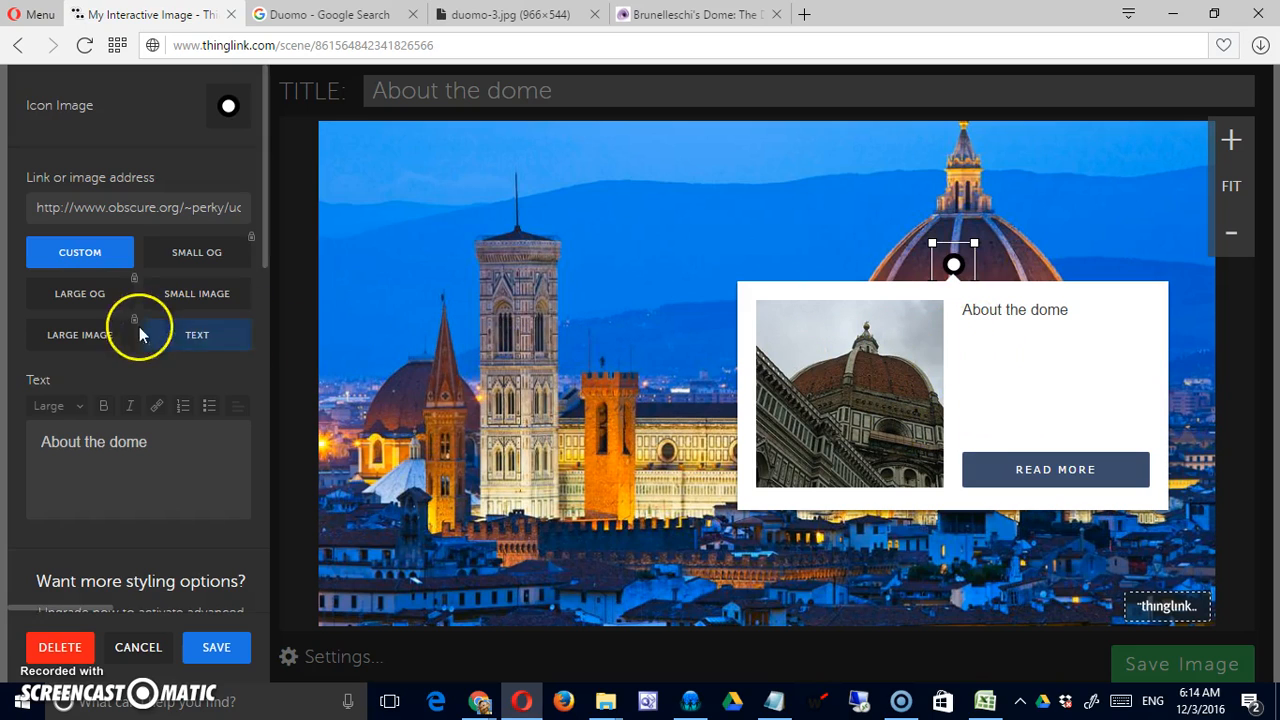
left_click(110, 298)
left_click(88, 298)
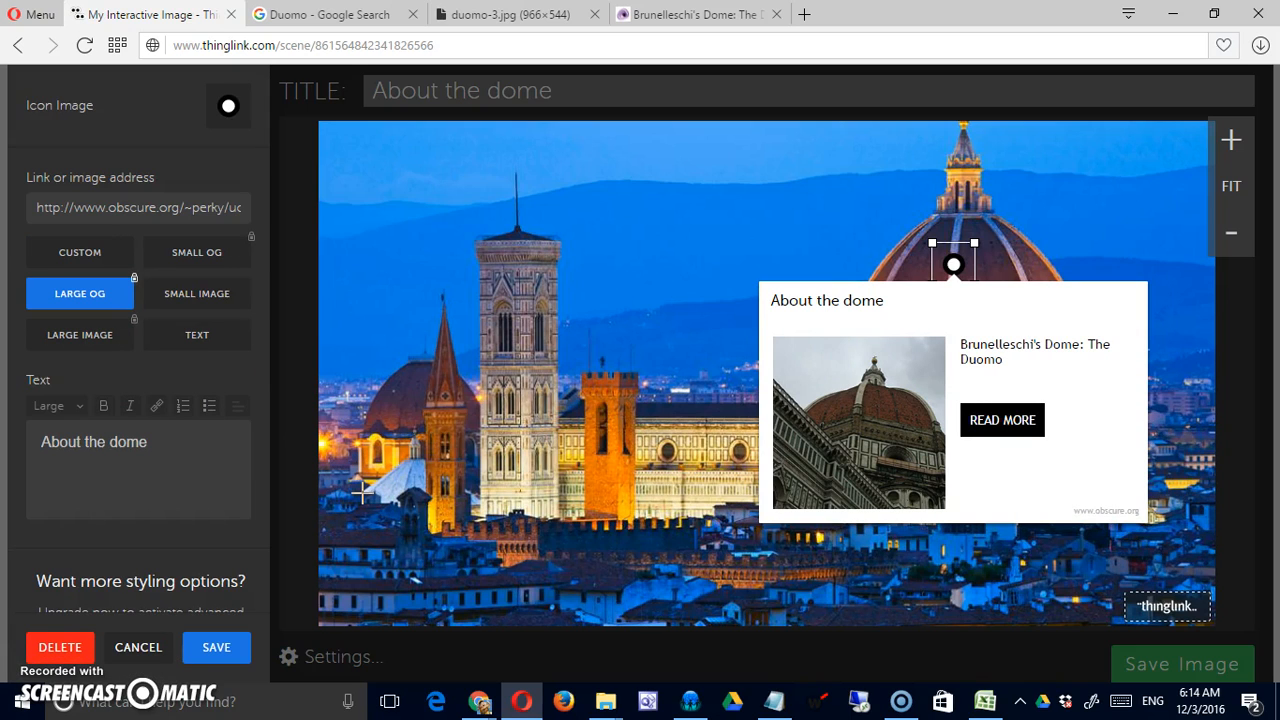
left_click(96, 332)
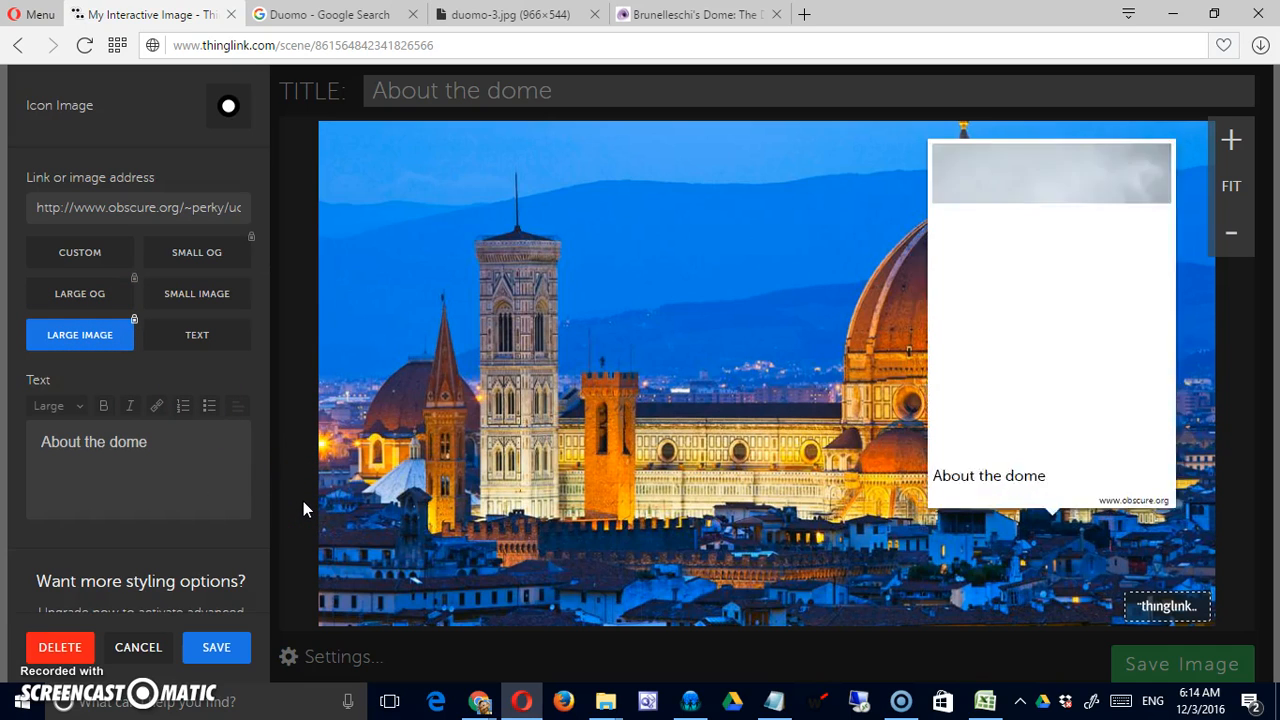
left_click(178, 260)
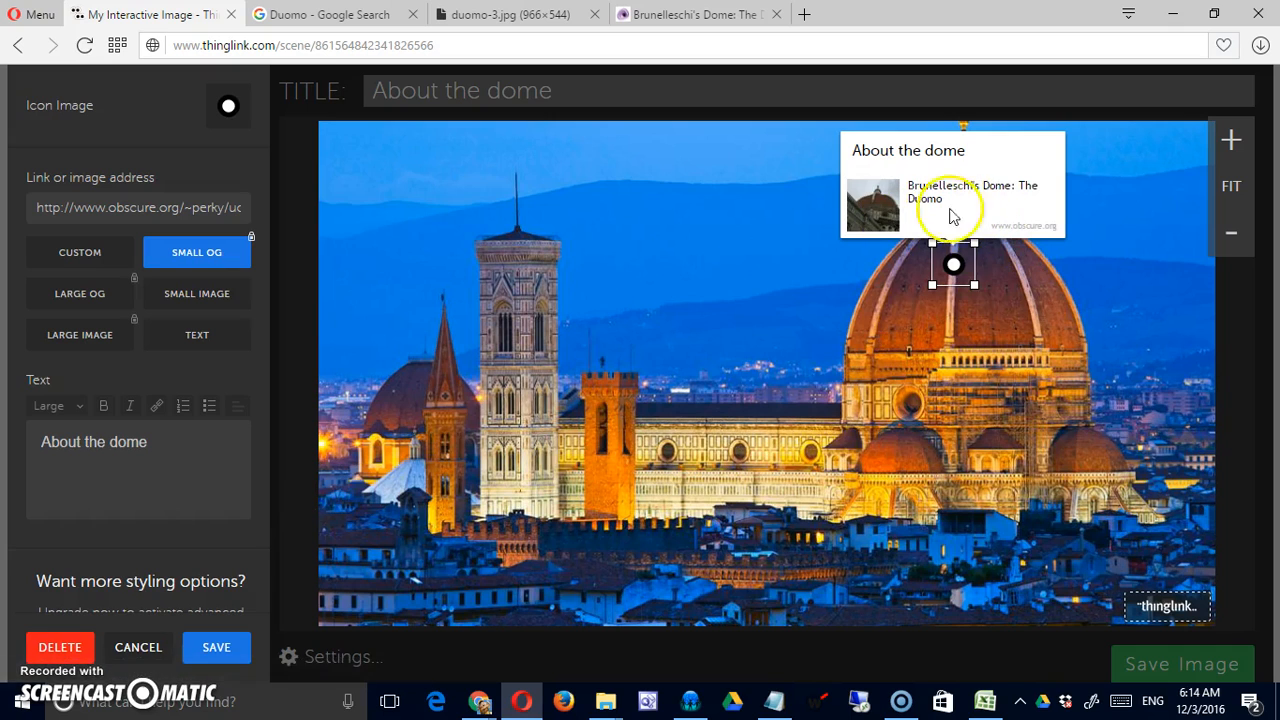
left_click(218, 296)
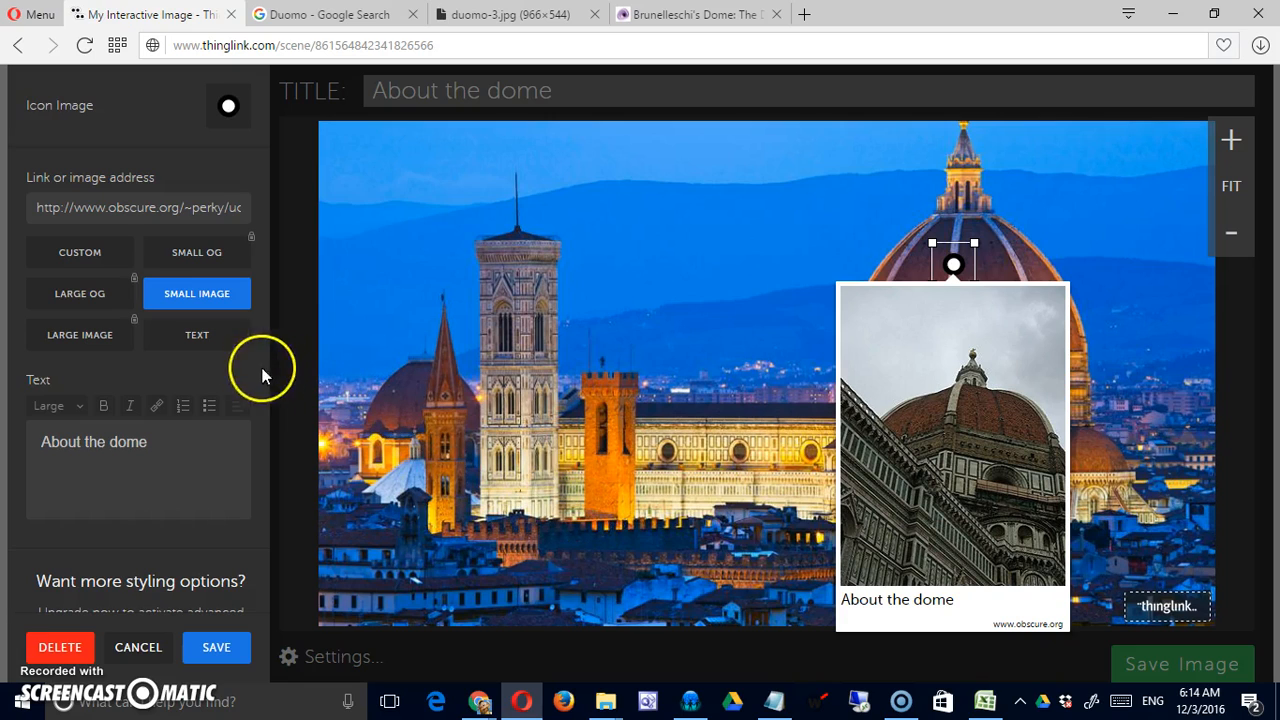
left_click(205, 340)
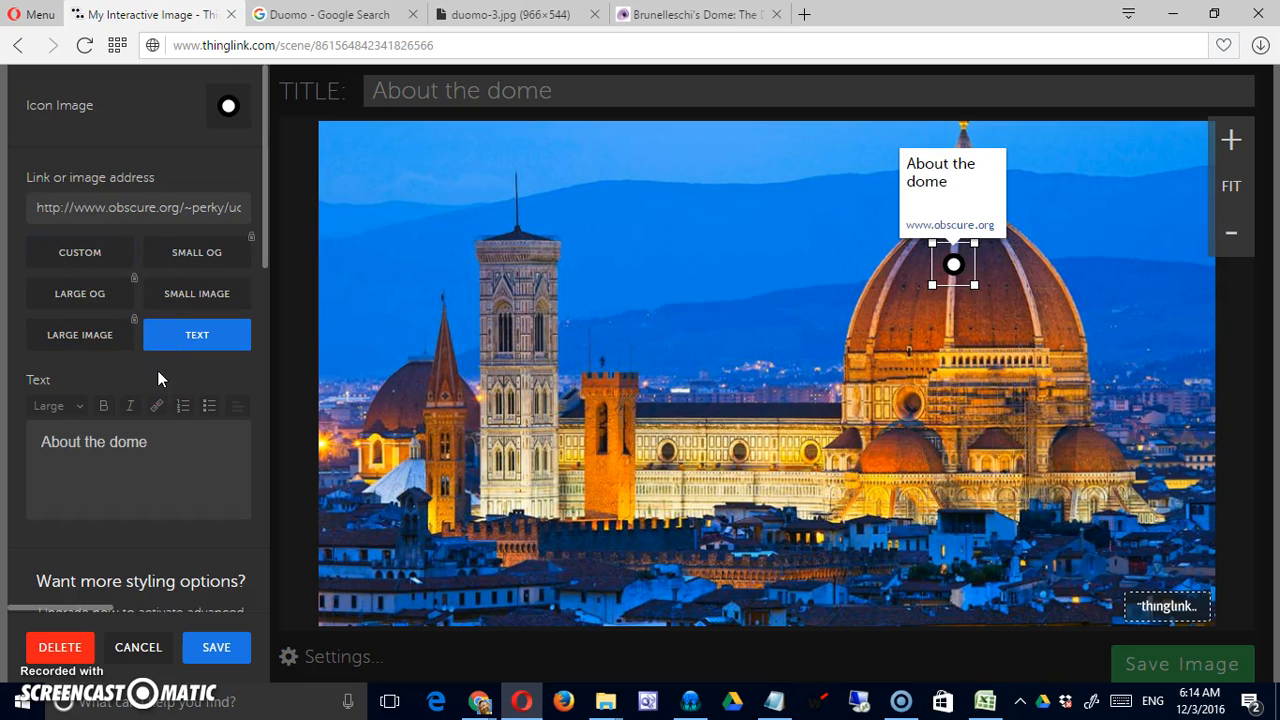
left_click(57, 251)
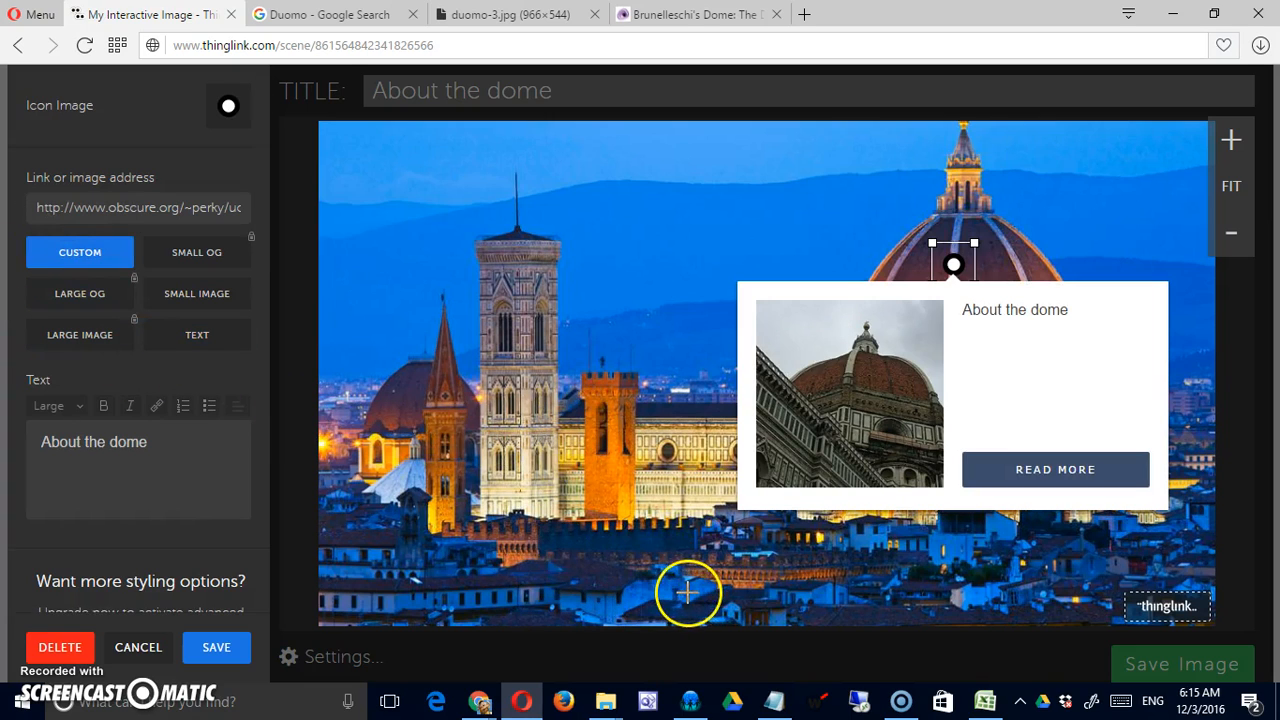
- Finish editing the dome tag and place a second tag on the rooftops in front of the cathedral
left_click(754, 565)
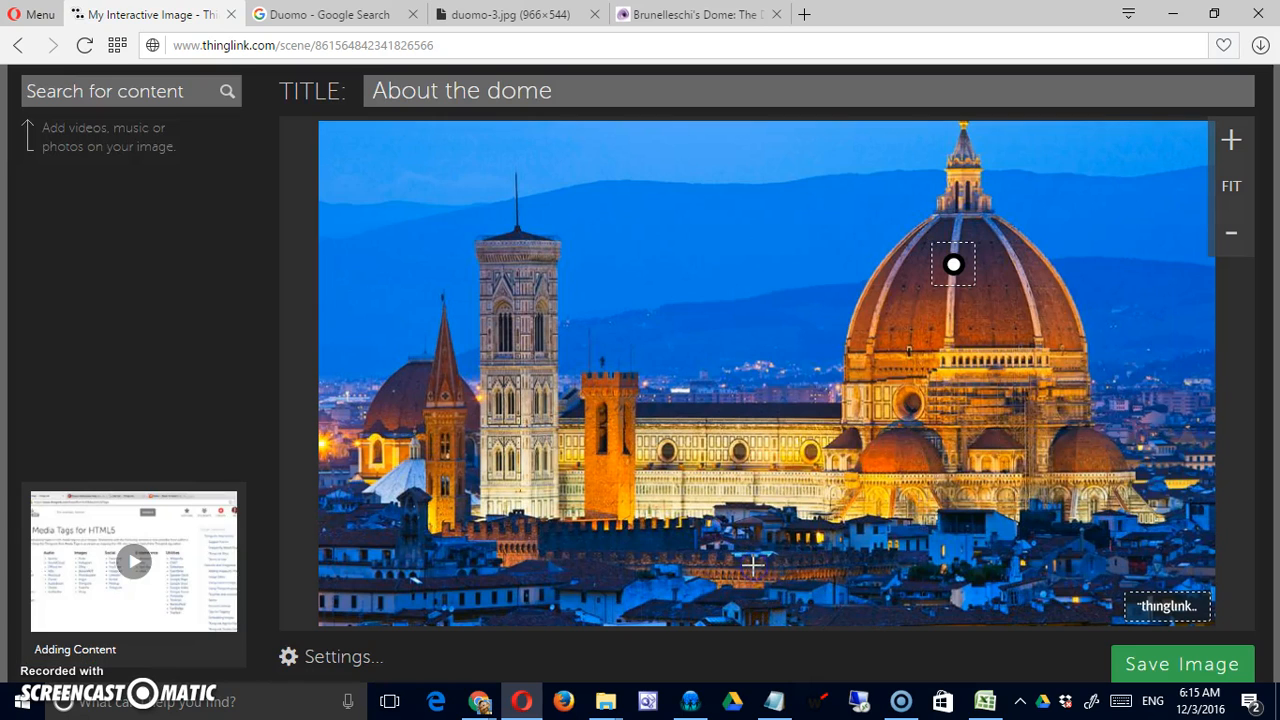
left_click(754, 565)
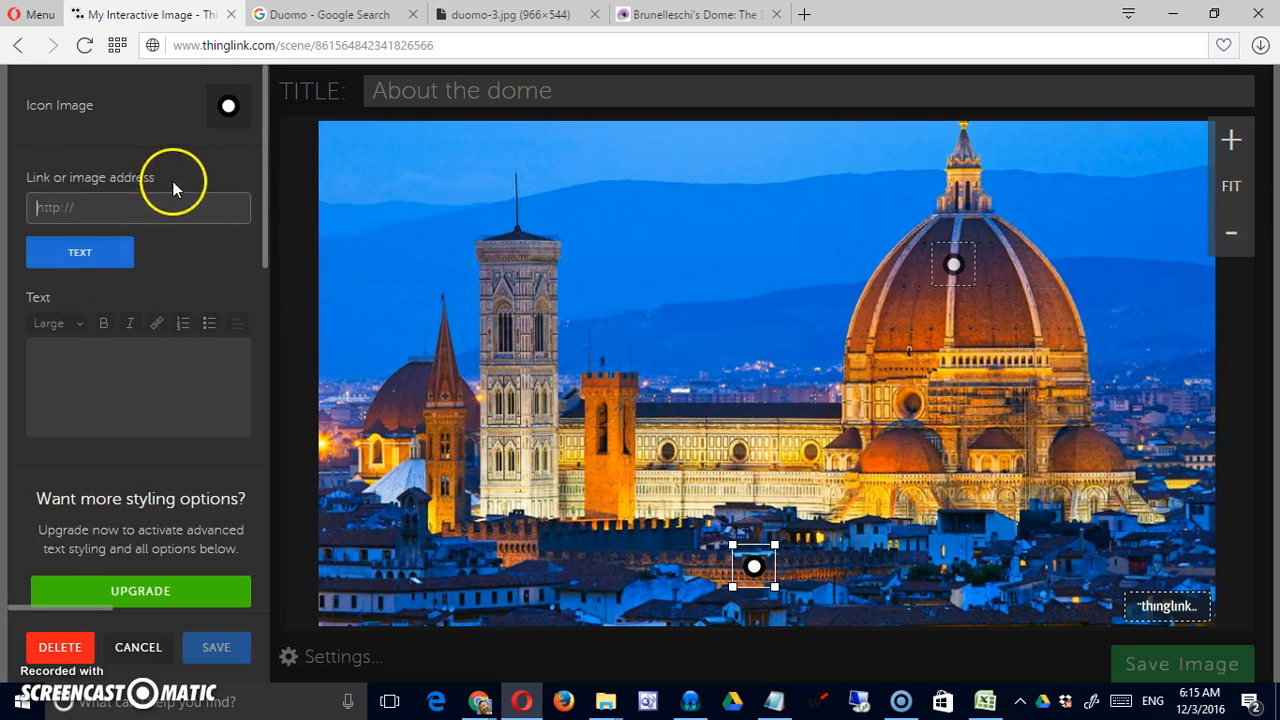
- Search the web for "things to do in florence" and open the TripAdvisor top 10 result for Florence, Italy
left_click(700, 18)
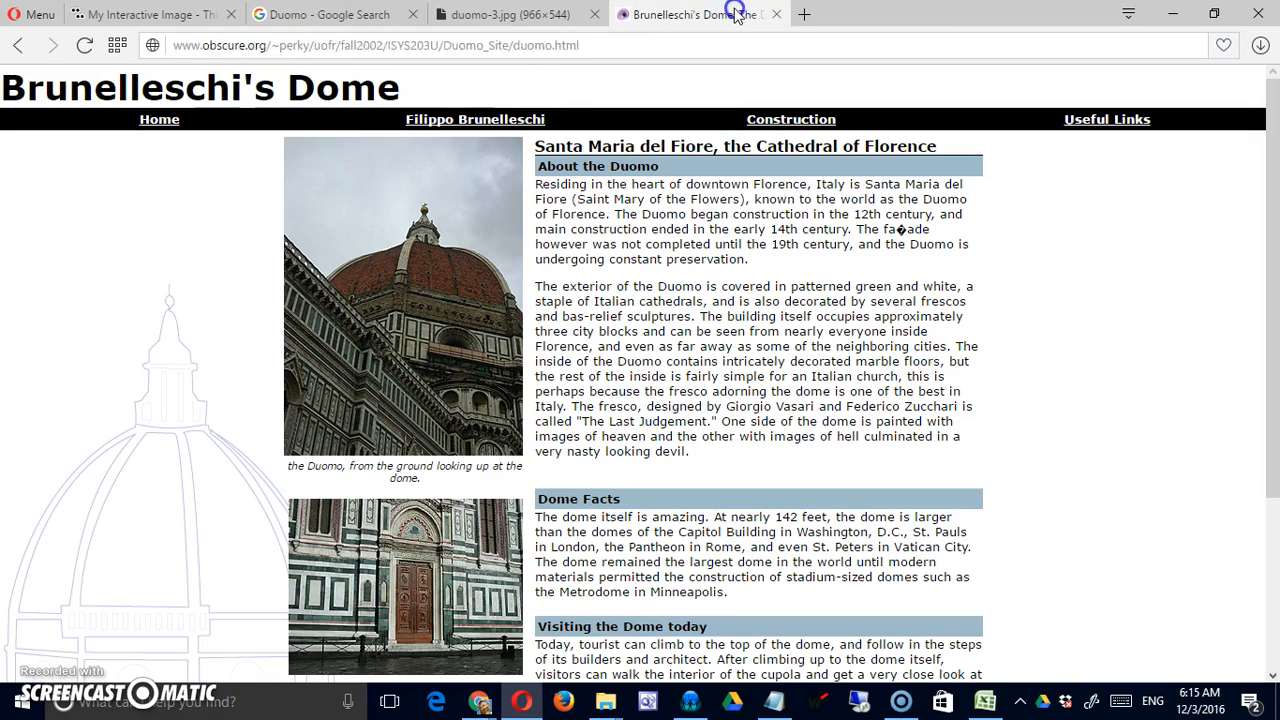
left_click(538, 52)
type("thin")
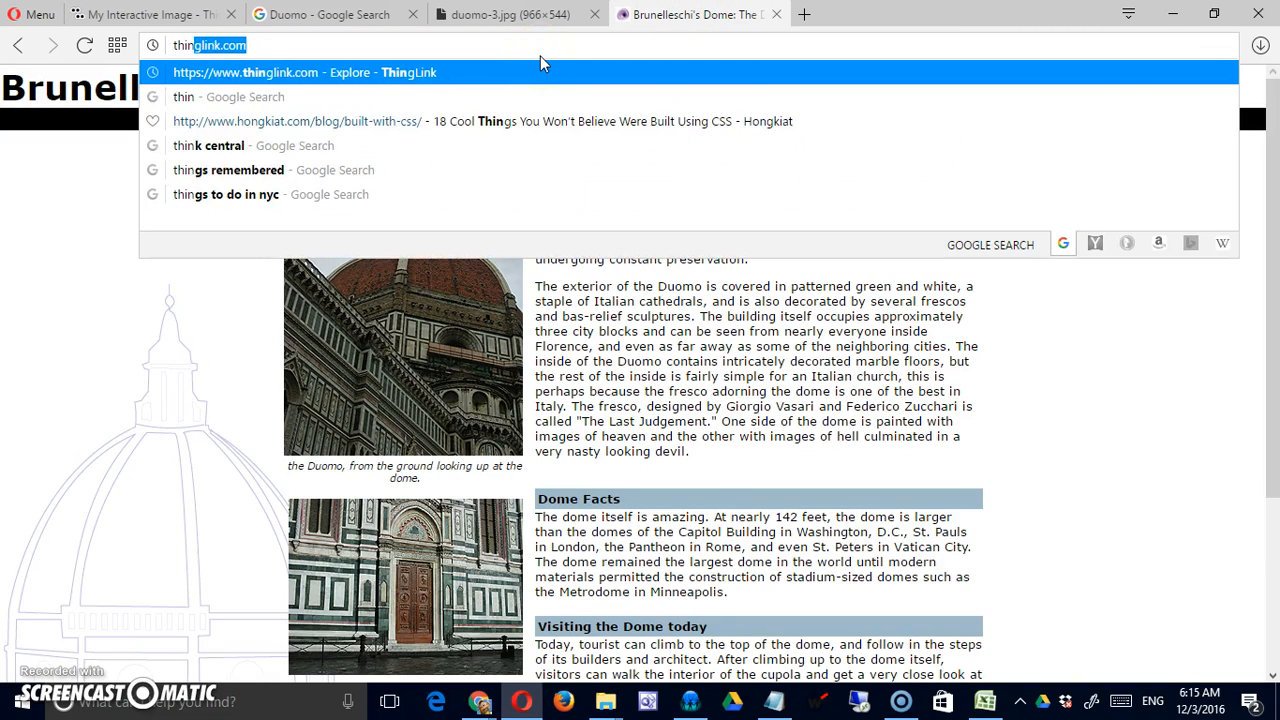
type("gs to do in florence")
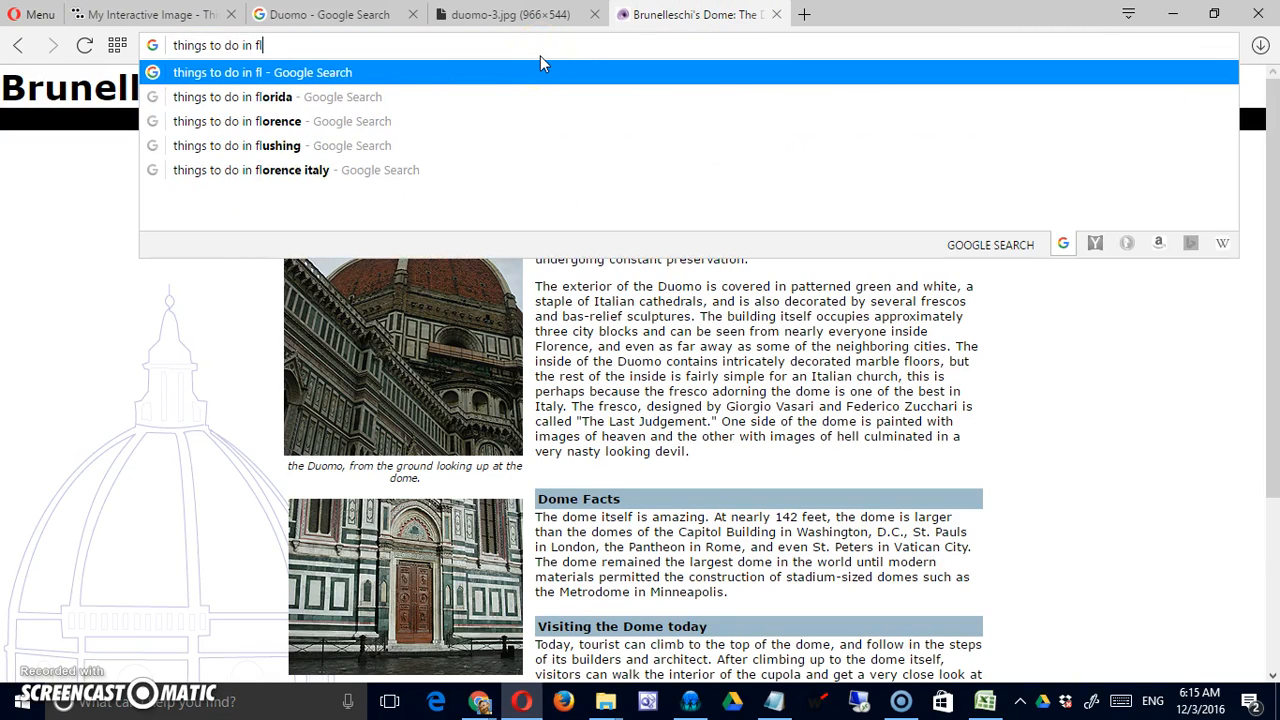
key("Return")
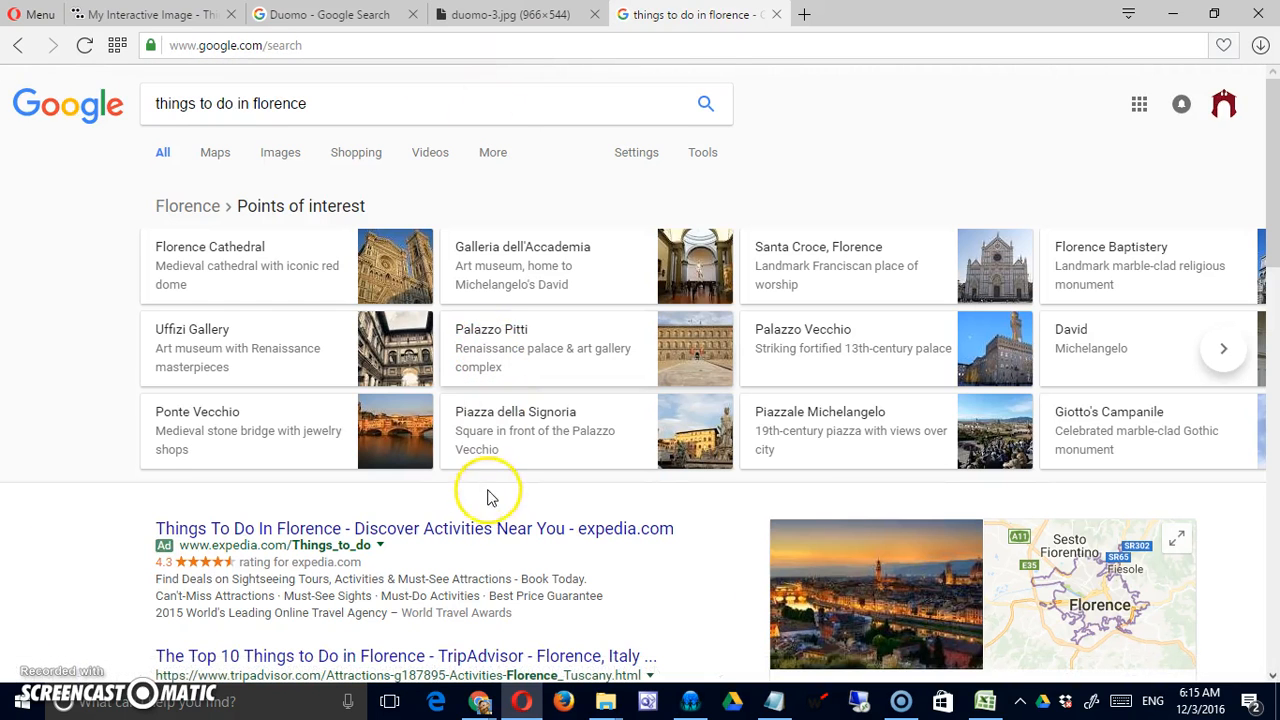
scroll(491, 494, "down", 1)
scroll(457, 474, "down", 2)
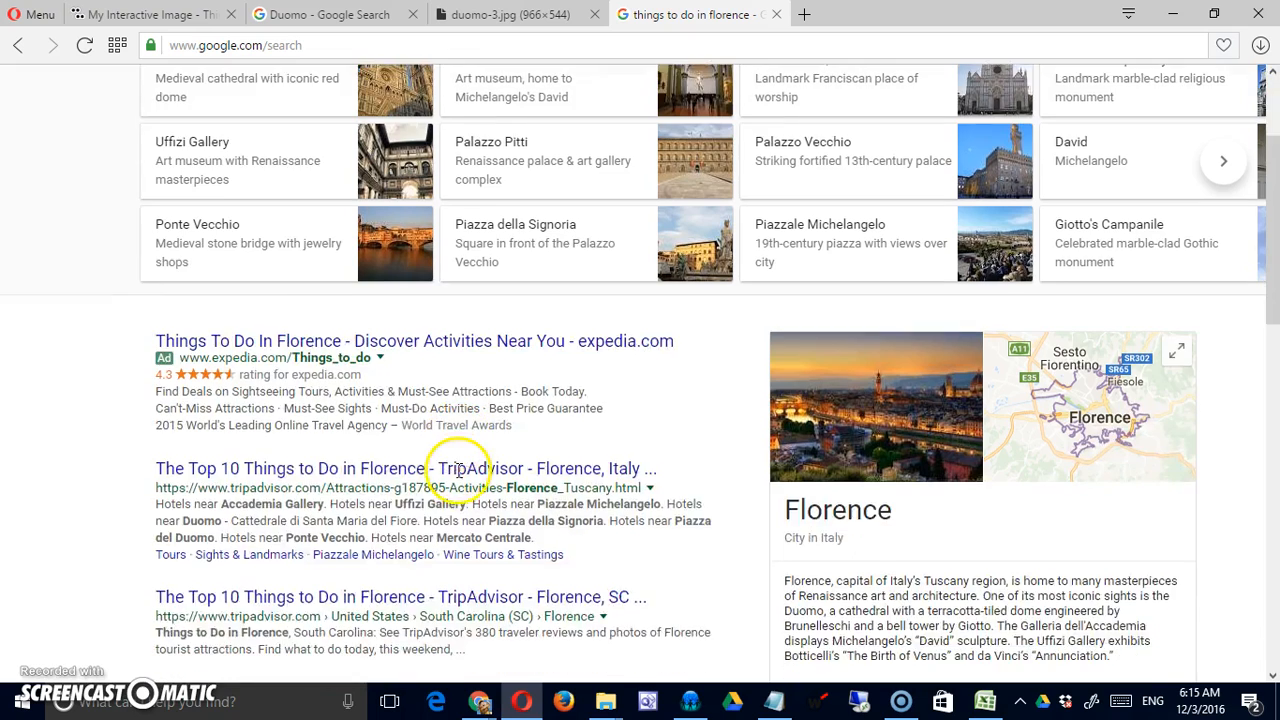
left_click(461, 369)
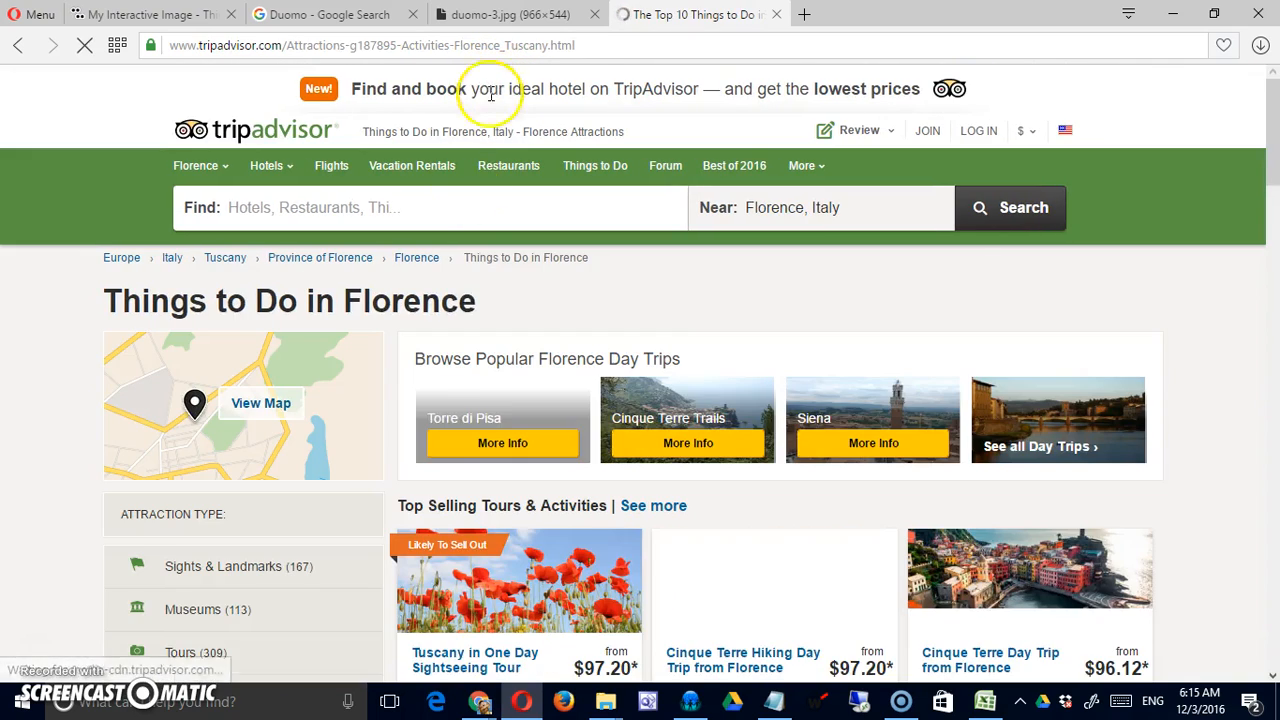
- Copy the TripAdvisor page's address into the rooftop tag's link and review the tag's text and preview
scroll(496, 290, "down", 4)
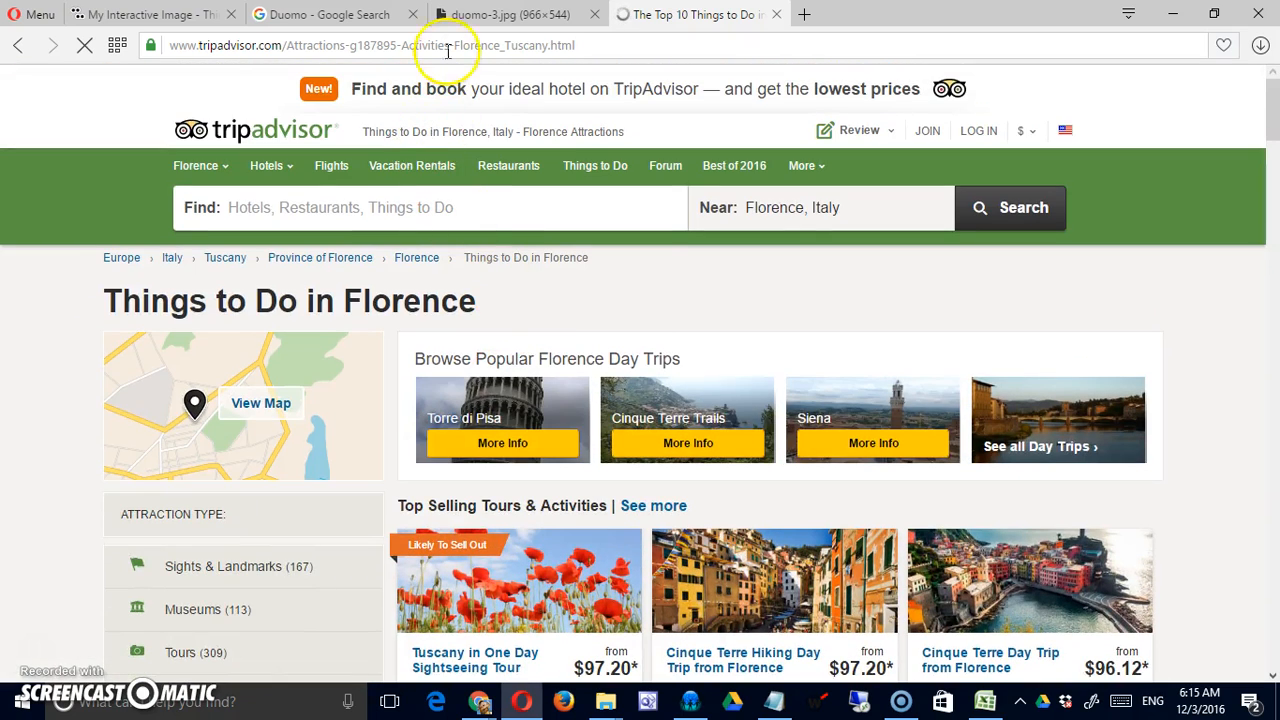
left_click(448, 46)
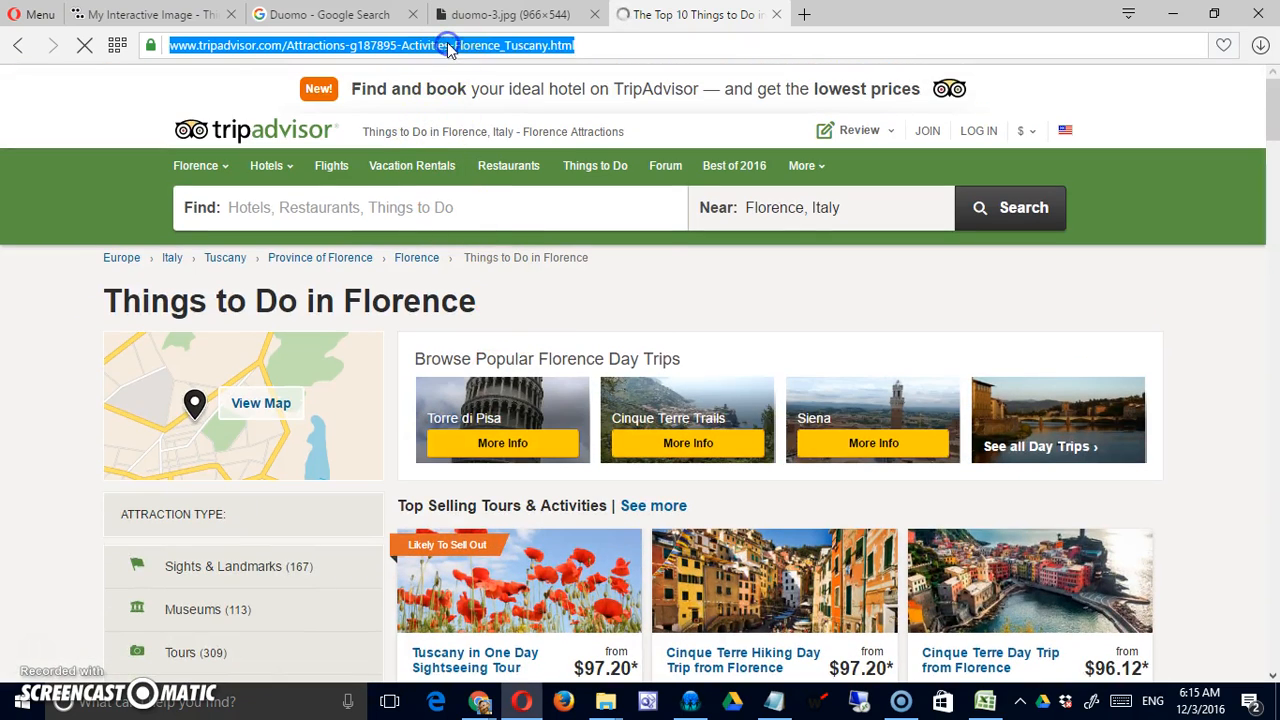
right_click(446, 46)
left_click(520, 106)
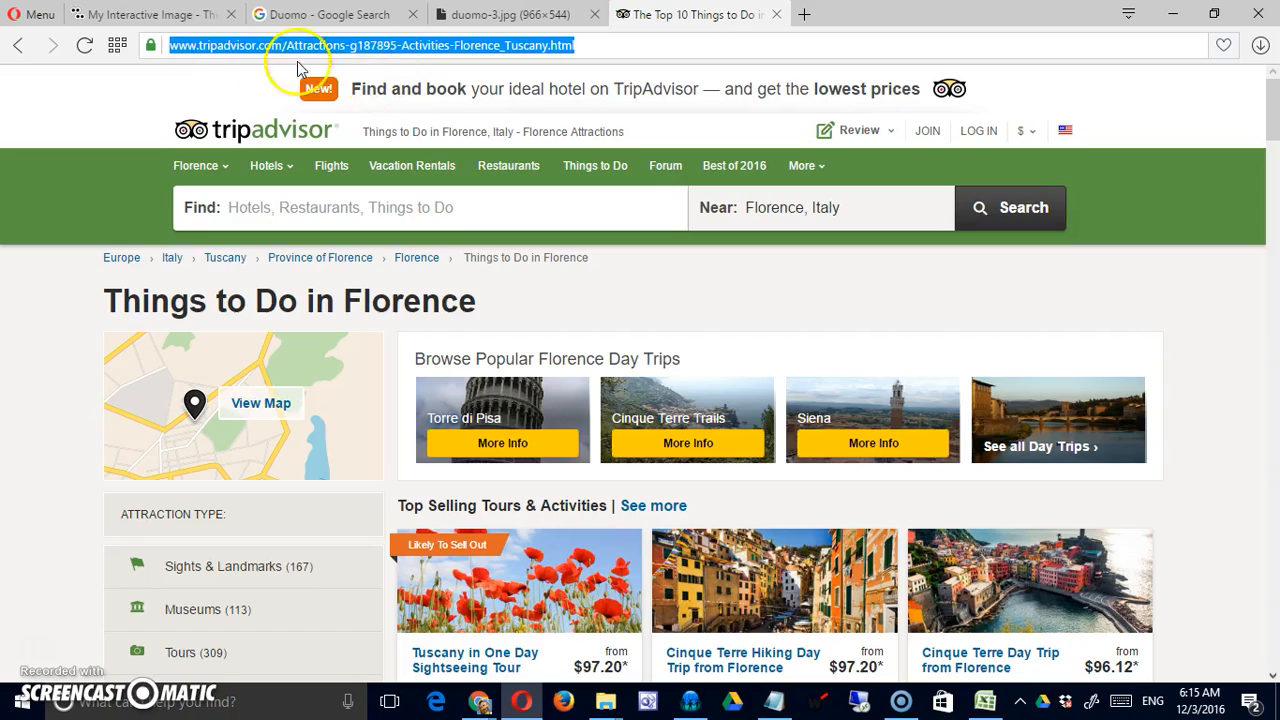
left_click(145, 15)
left_click(107, 204)
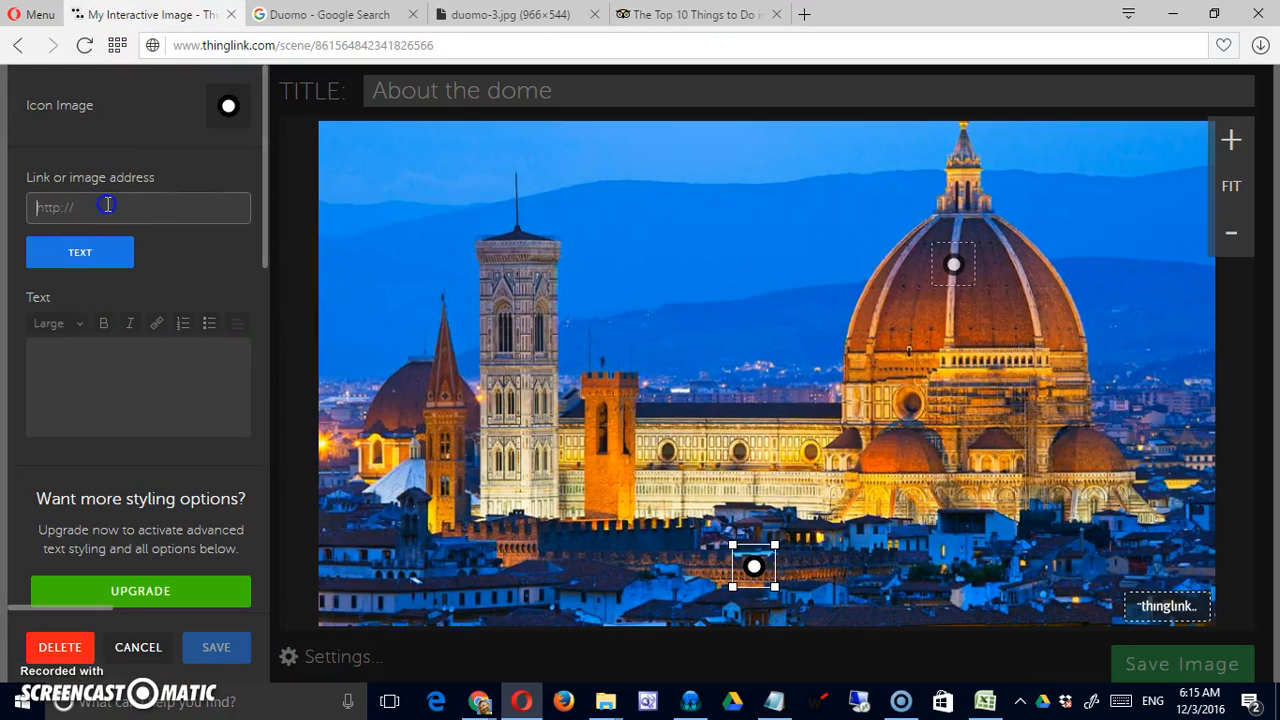
left_click(168, 393)
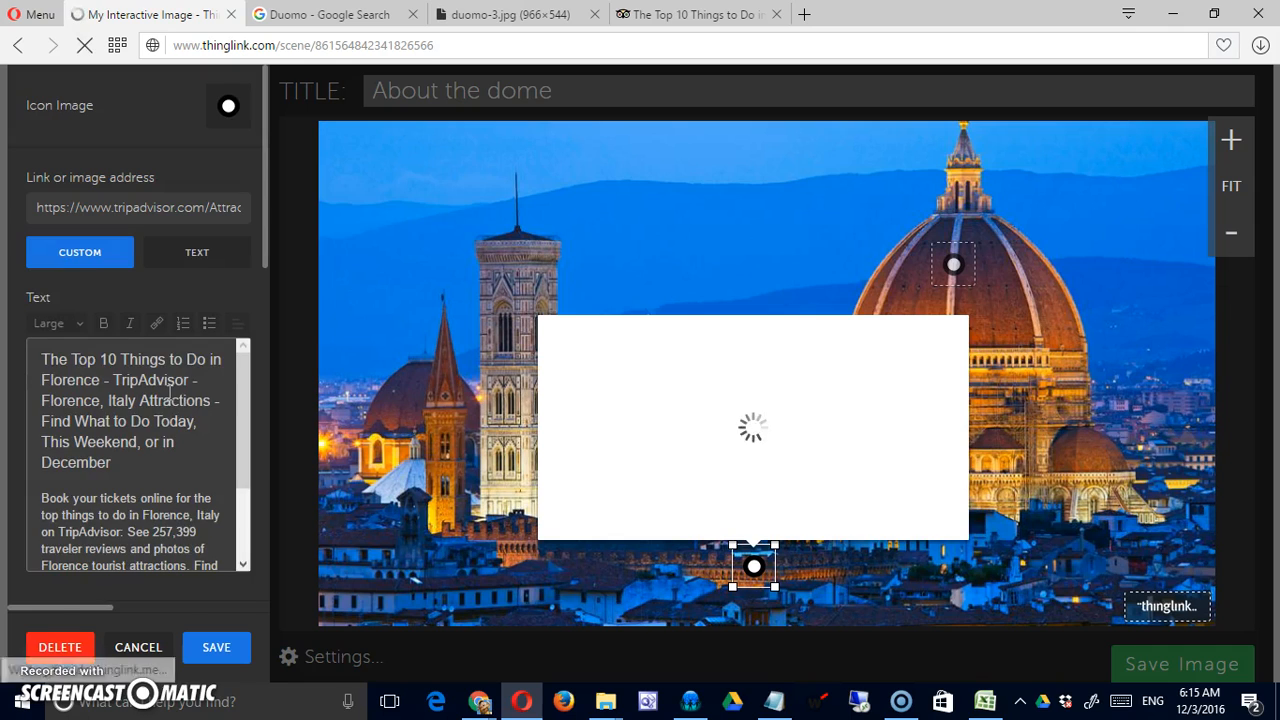
left_click(209, 408)
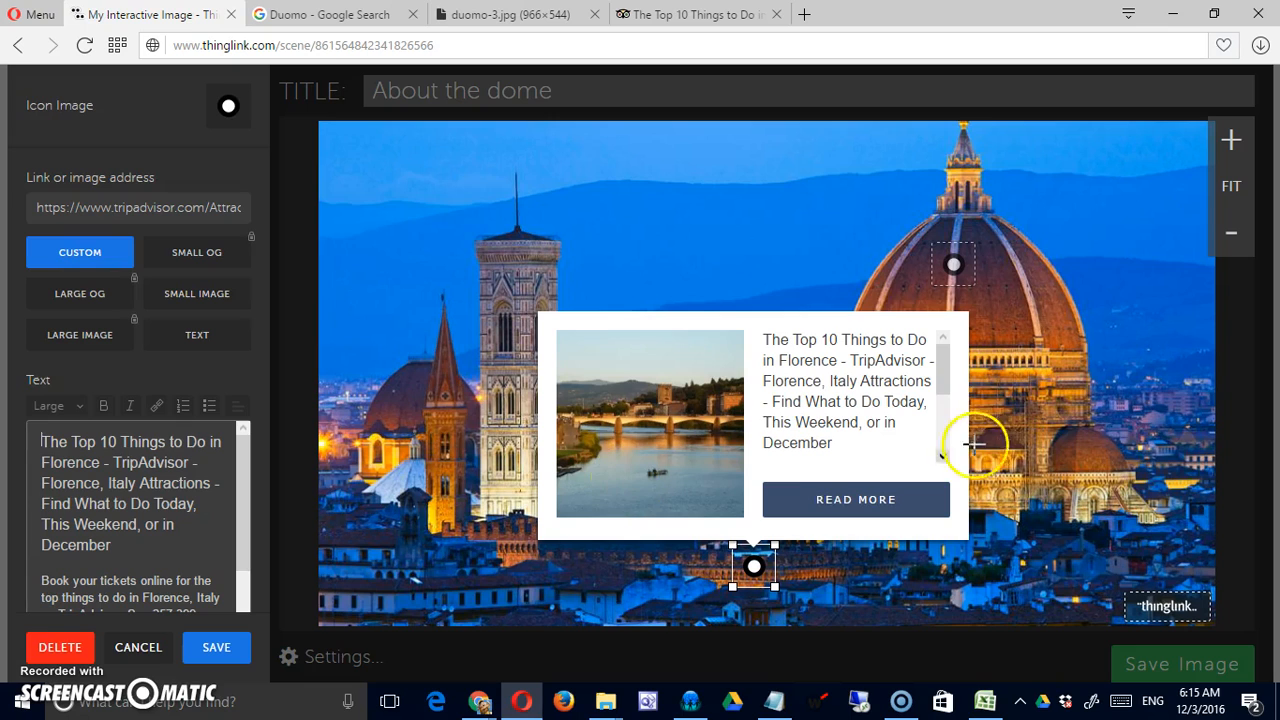
left_click_drag(943, 380, 943, 347)
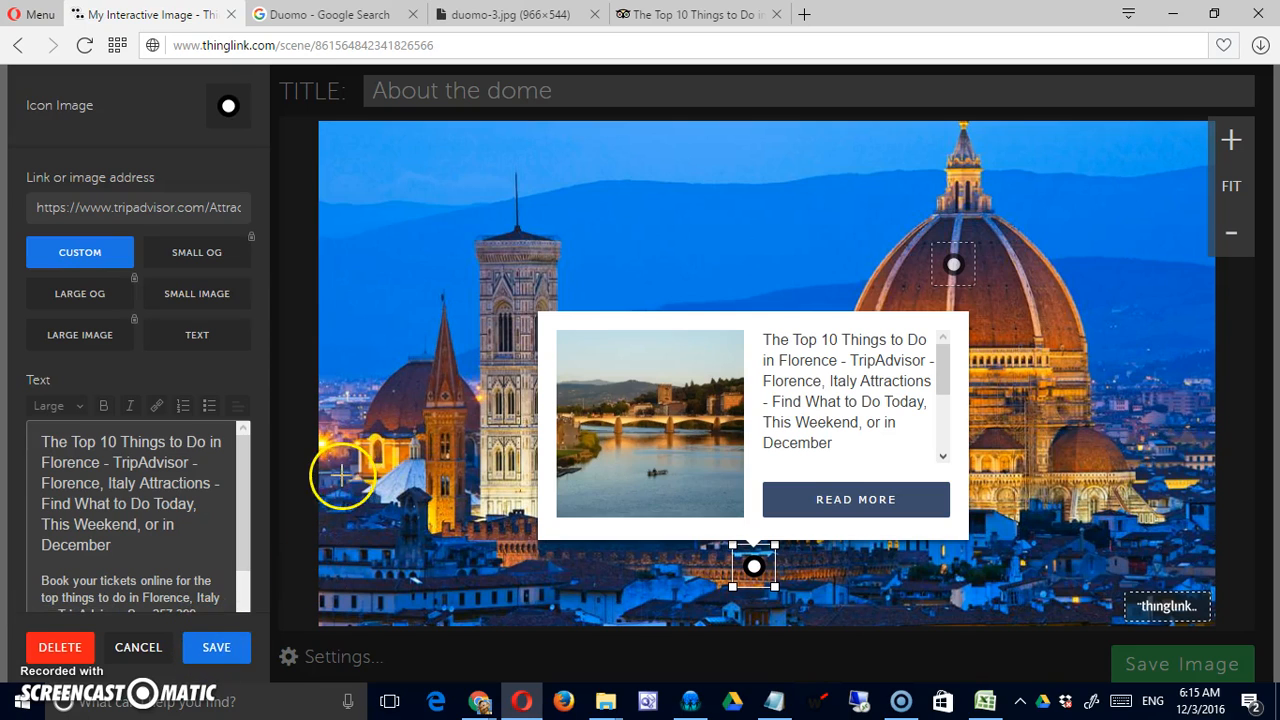
- Place a third tag in the sky between the bell tower and the dome, and search the web for "geography around florence italy"
left_click(665, 232)
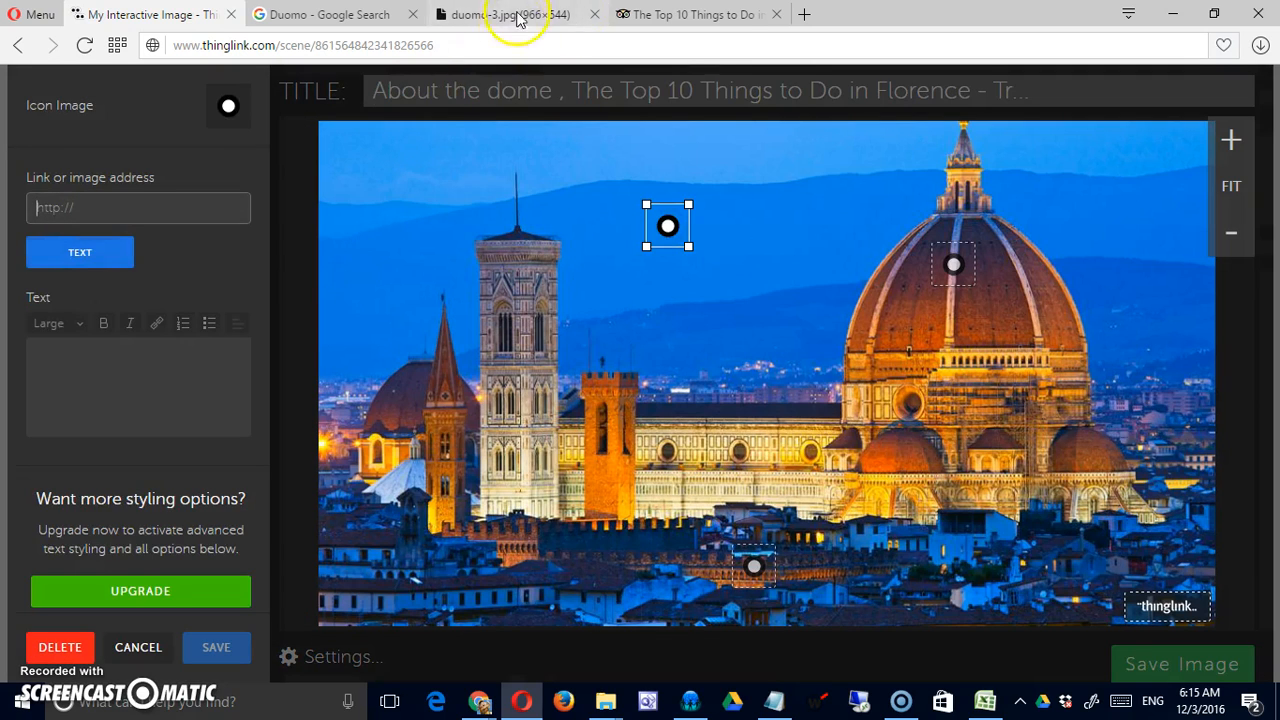
left_click(651, 14)
left_click(467, 45)
type("ge")
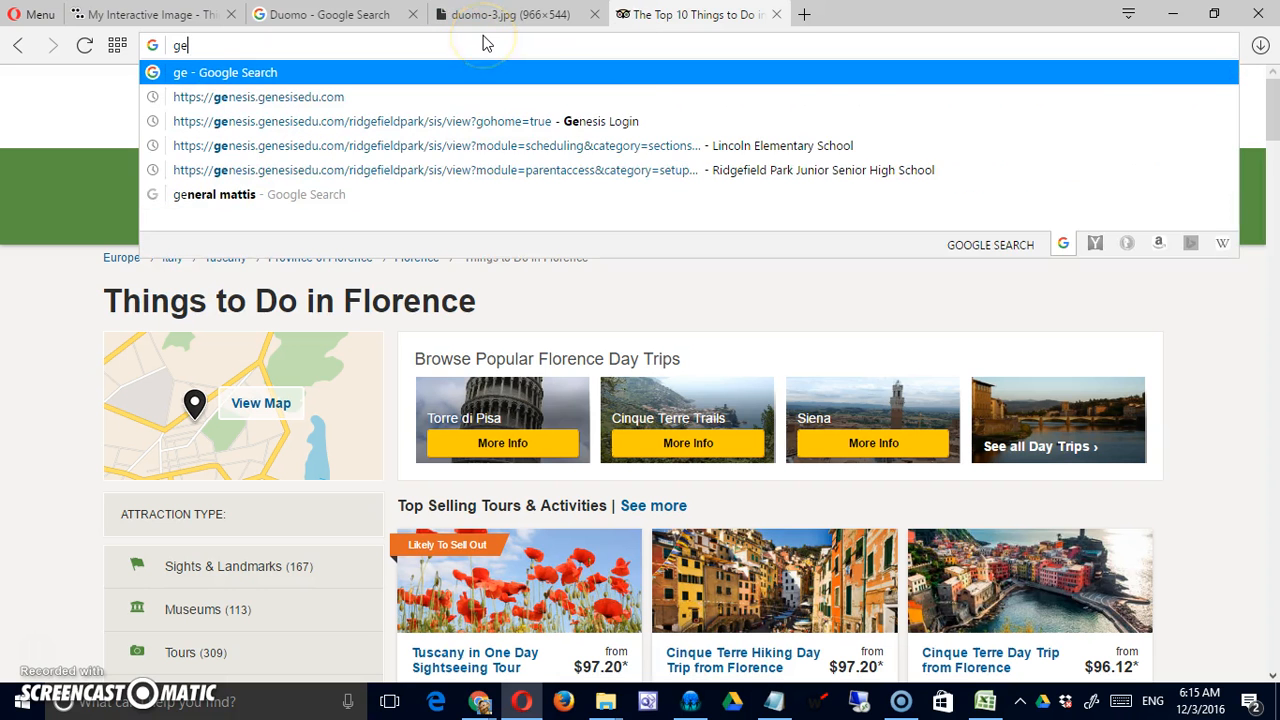
type("ography ")
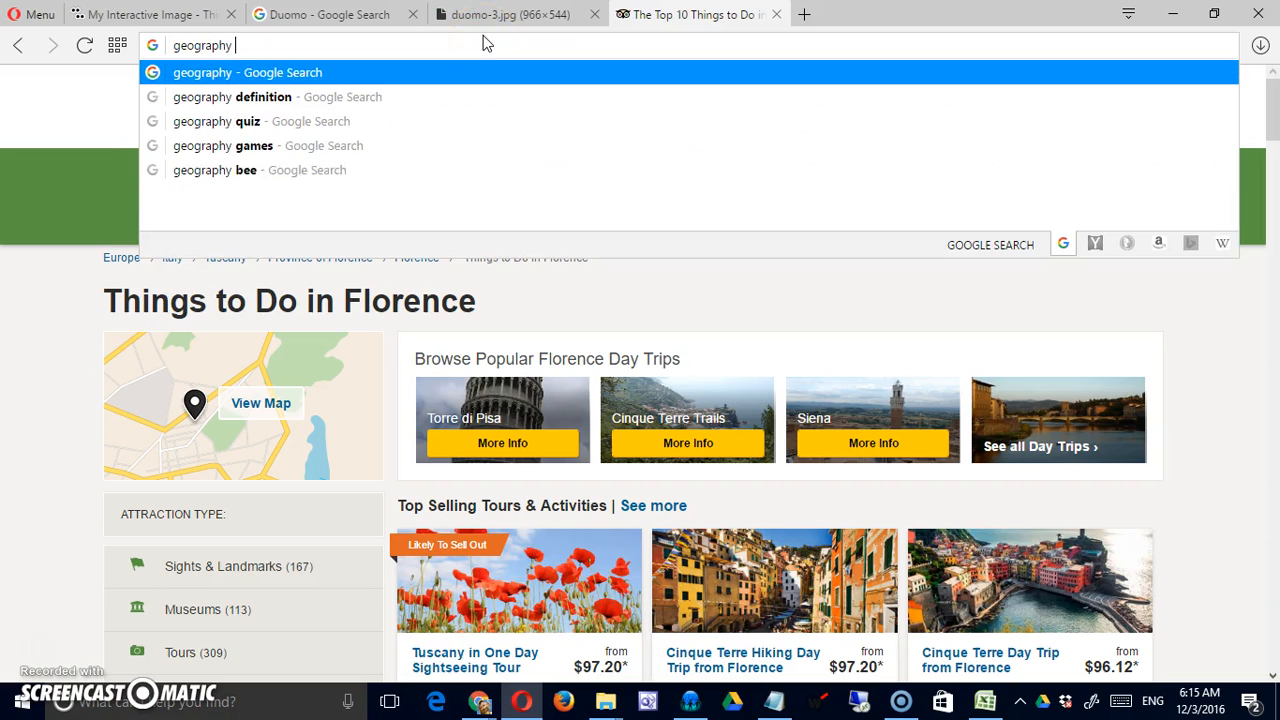
type("around flo")
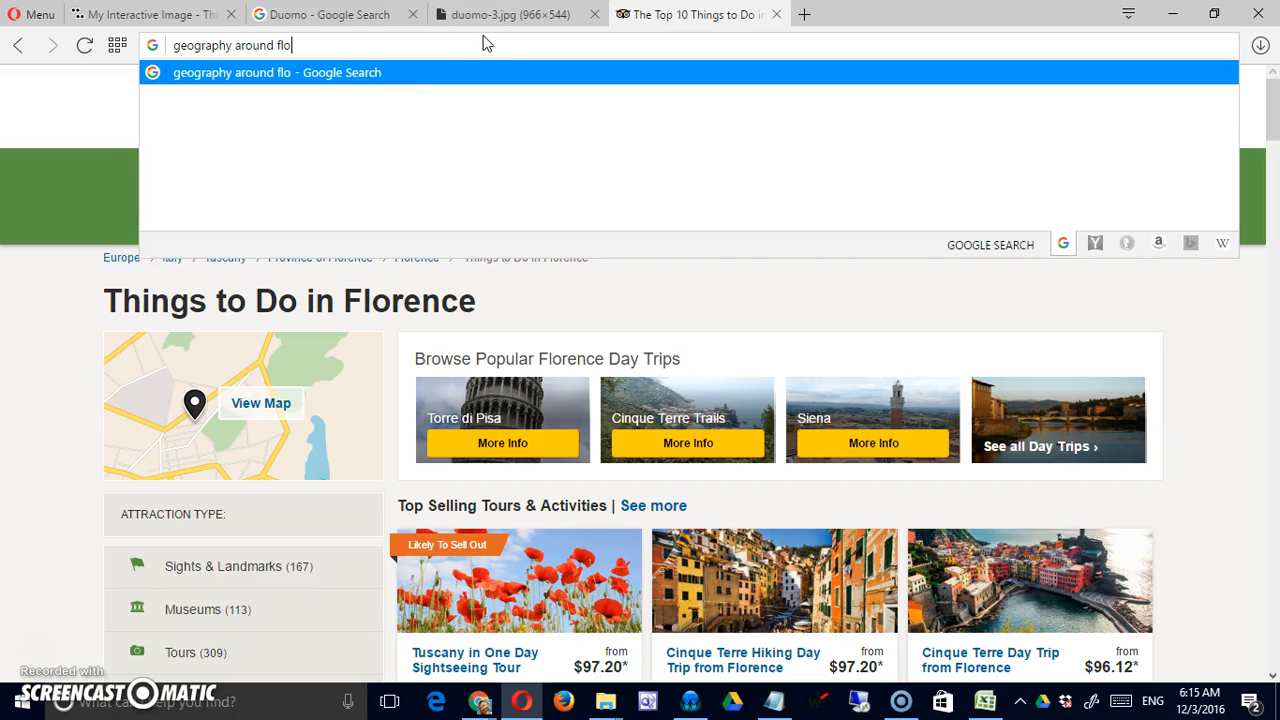
type("rence italy")
key("Return")
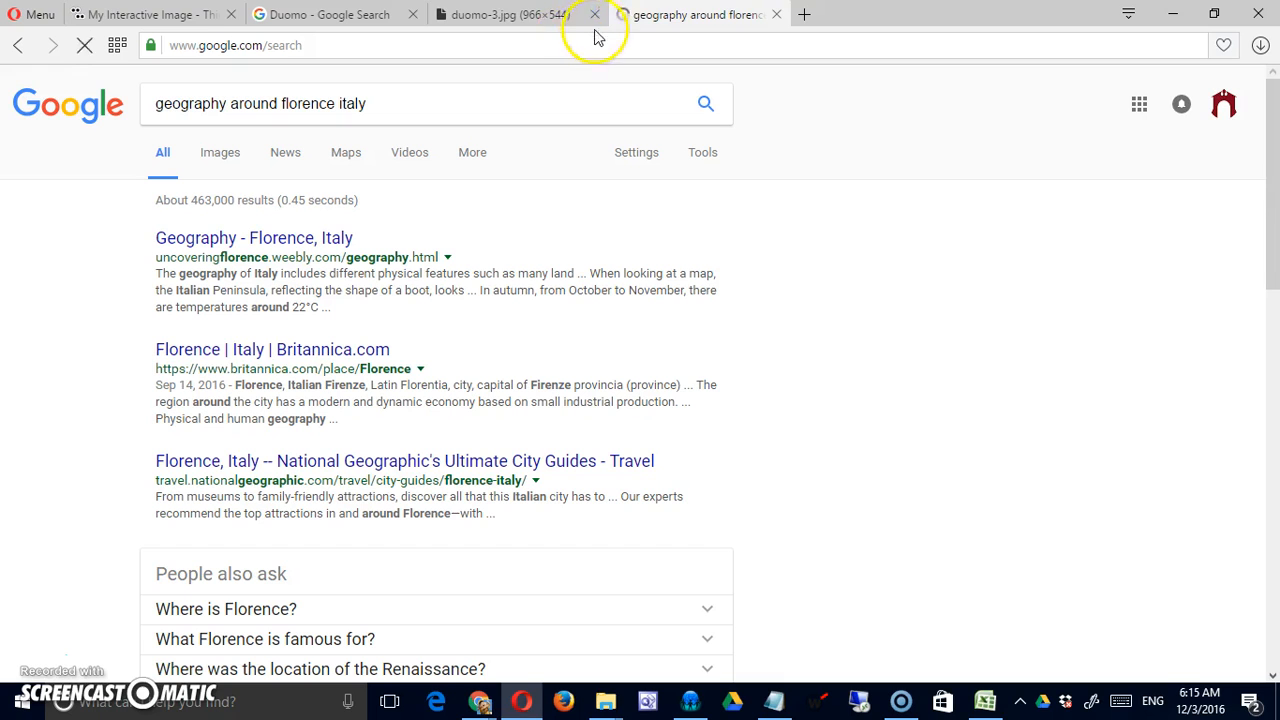
- Close the duomo-3.jpg and Duomo image search pages, and open the "Geography - Florence, Italy" search result
left_click(592, 16)
left_click(372, 16)
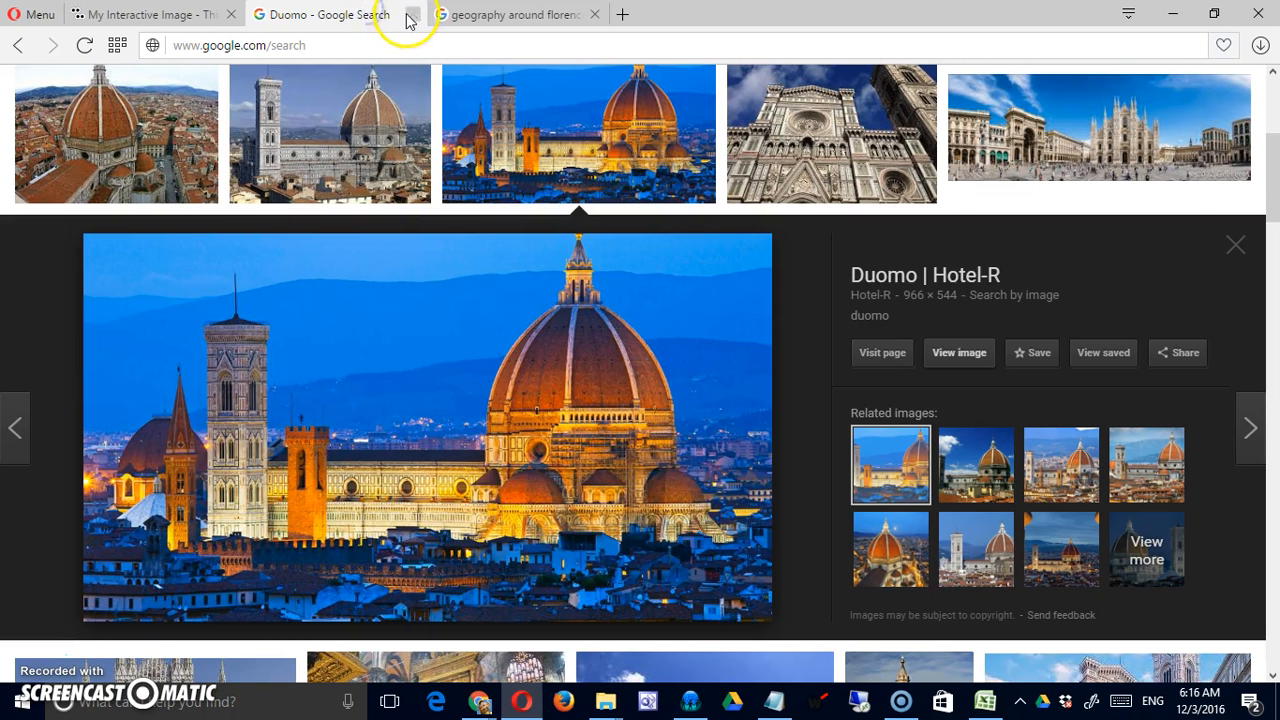
left_click(411, 16)
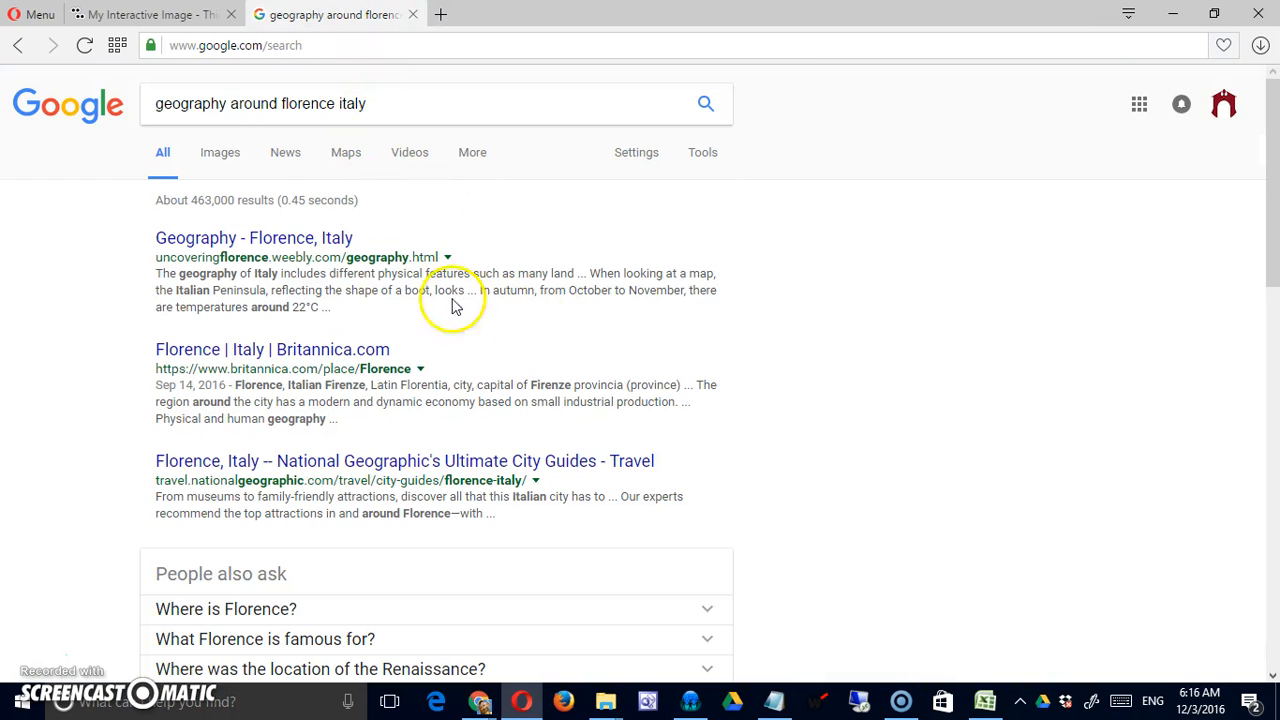
left_click(278, 240)
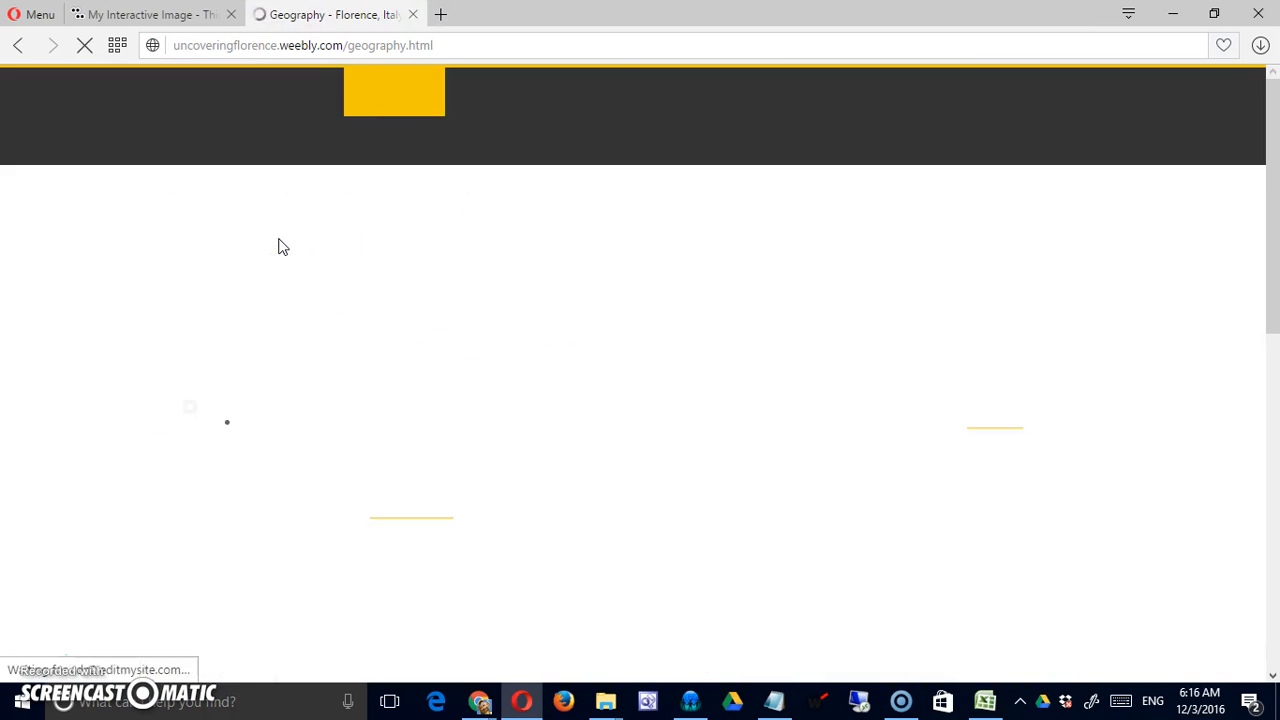
- Link the sky tag to the address of the uncoveringflorence.weebly.com geography page, and save both the tag and the image
left_click(404, 45)
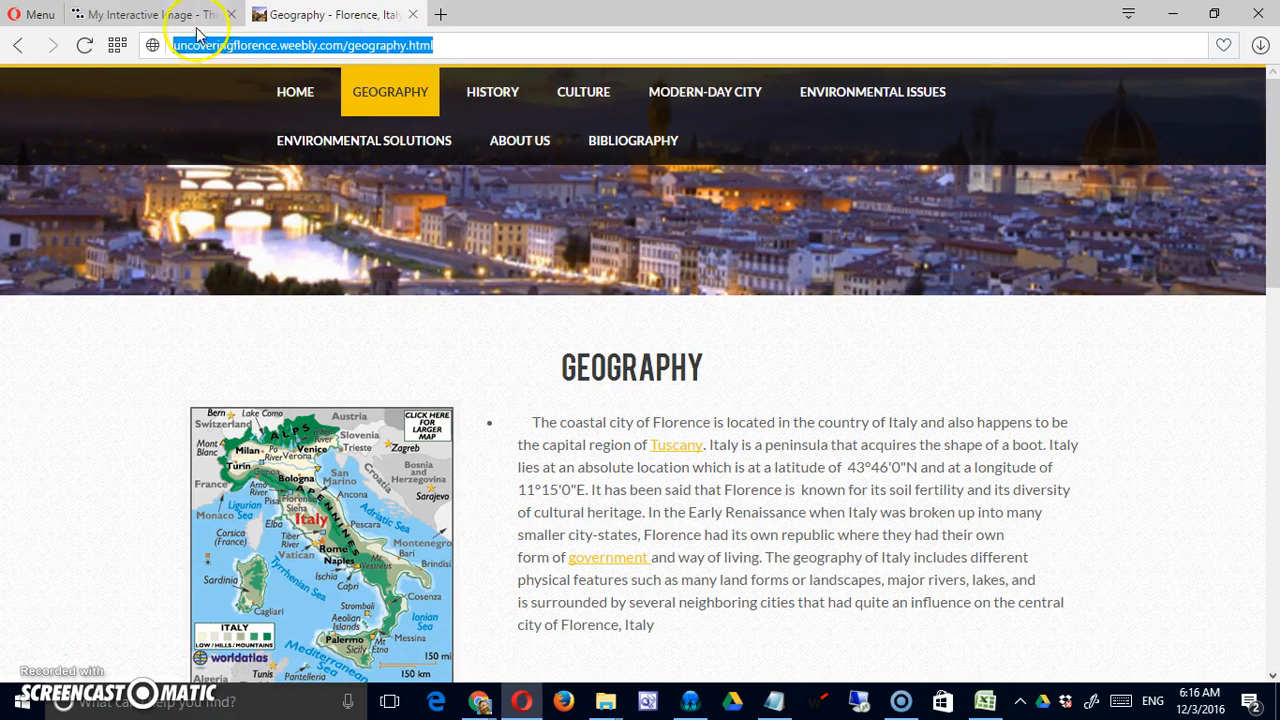
left_click(160, 14)
left_click(118, 209)
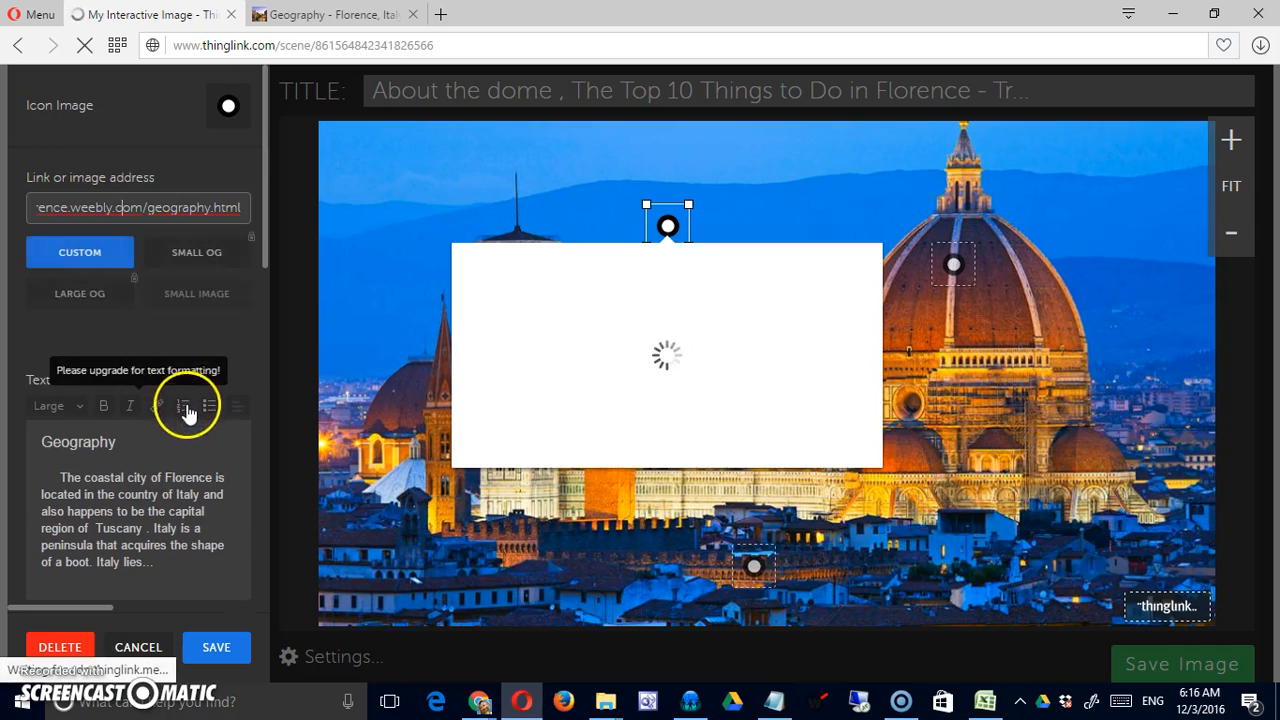
scroll(200, 449, "down", 2)
scroll(194, 465, "up", 2)
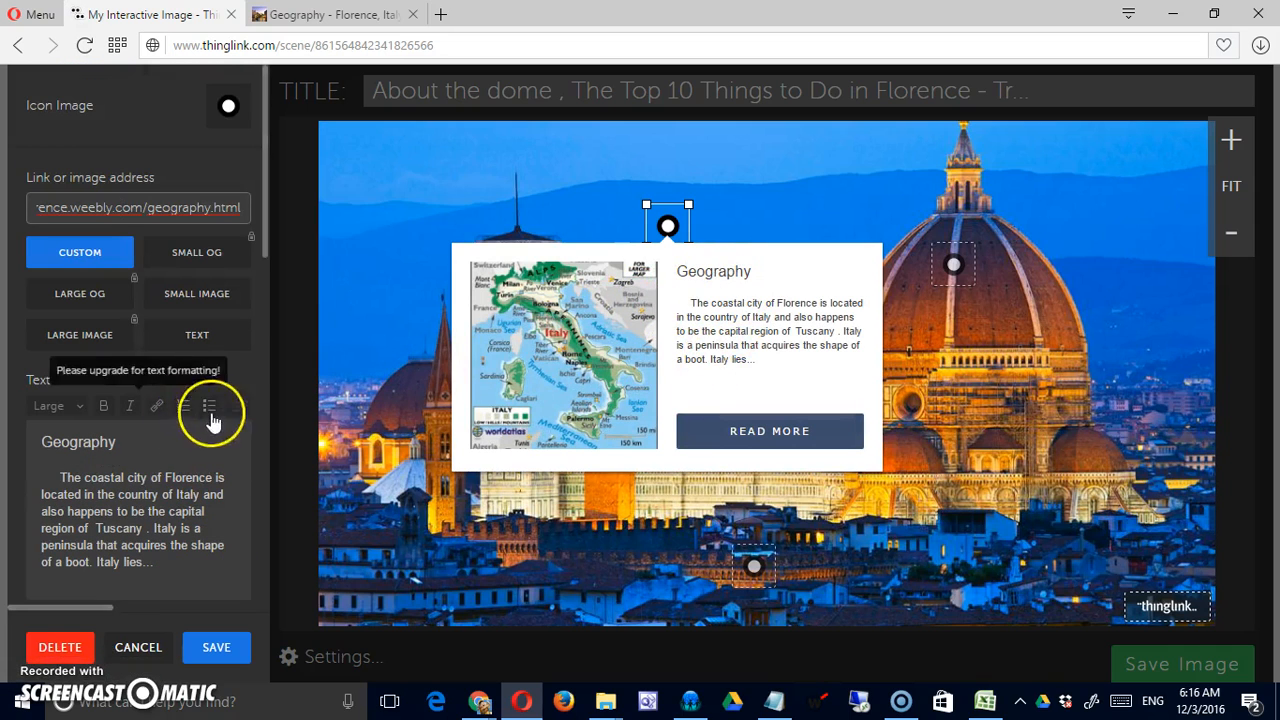
scroll(205, 420, "down", 3)
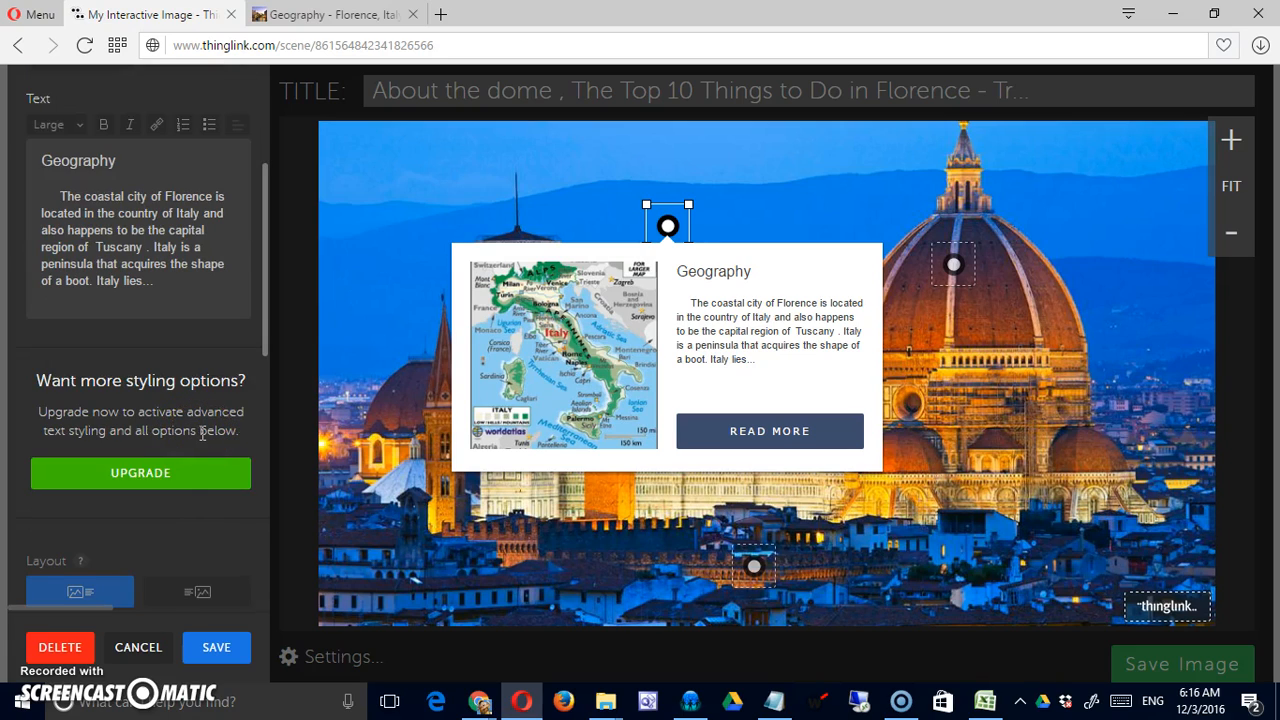
left_click(216, 649)
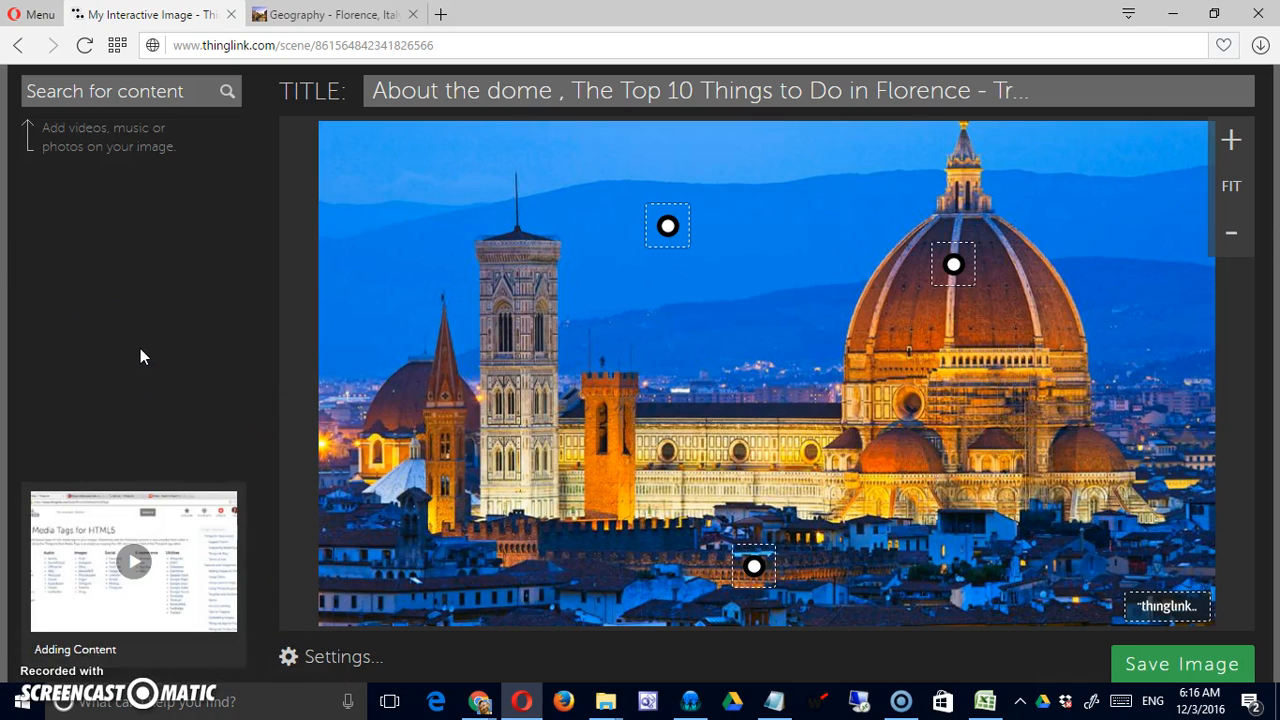
left_click(1177, 666)
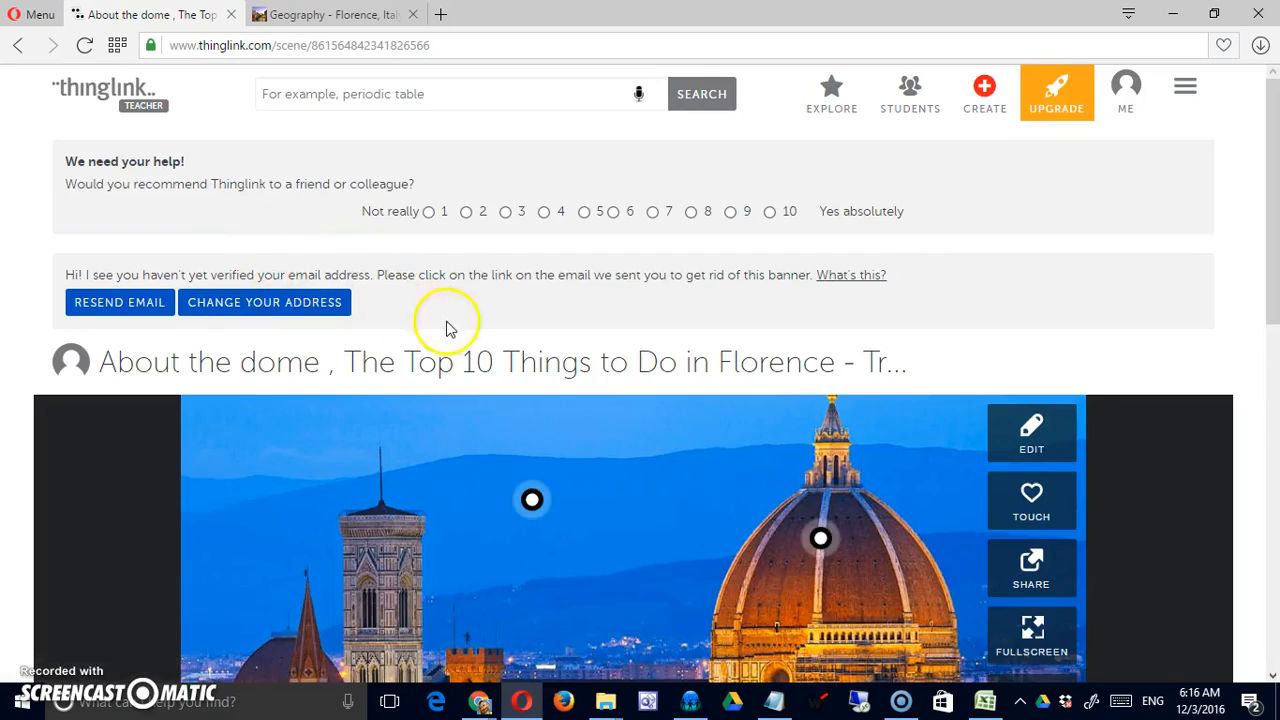
- Preview the tags on the saved image, and open and close the page linked from the dome tag
scroll(447, 330, "down", 3)
mouse_move(532, 219)
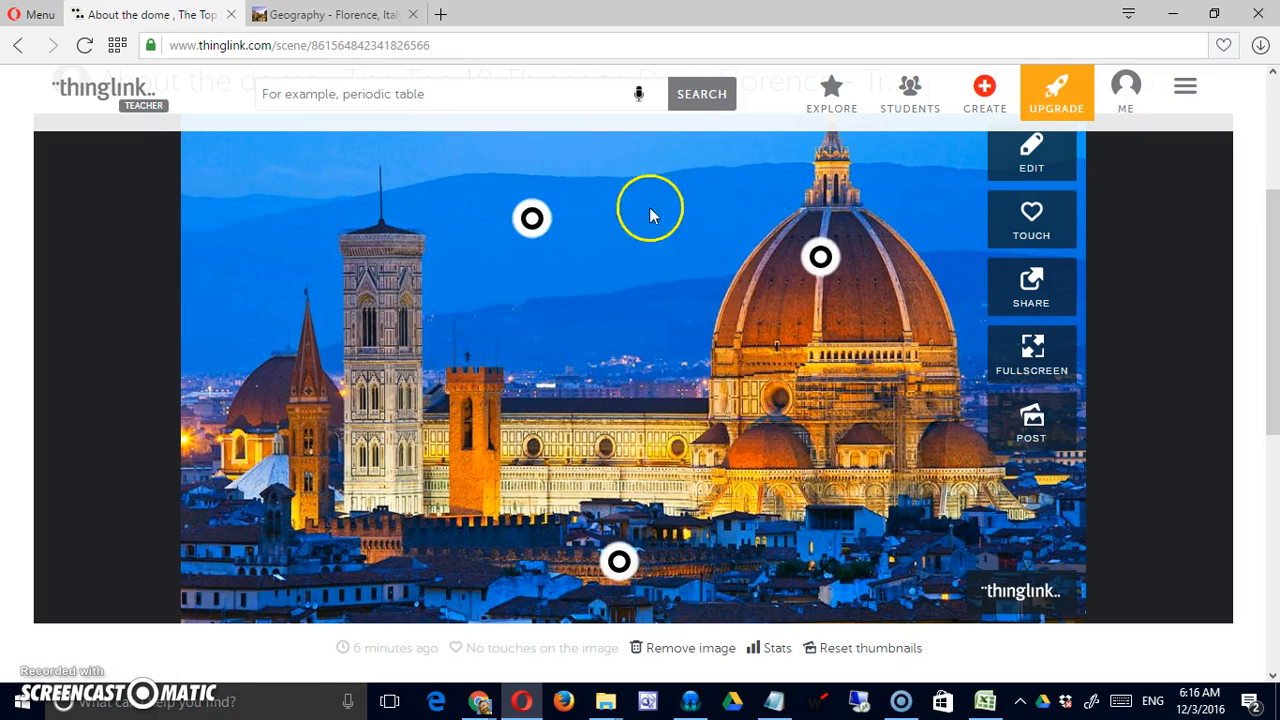
mouse_move(822, 255)
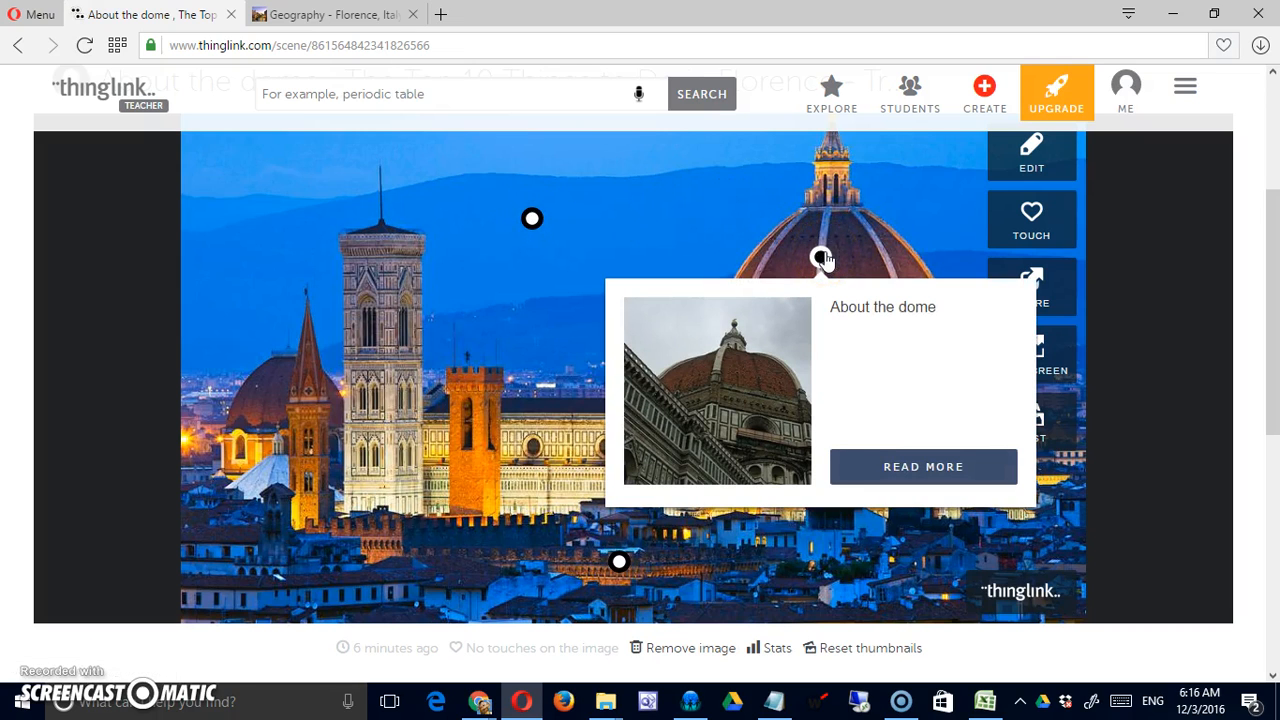
left_click(886, 466)
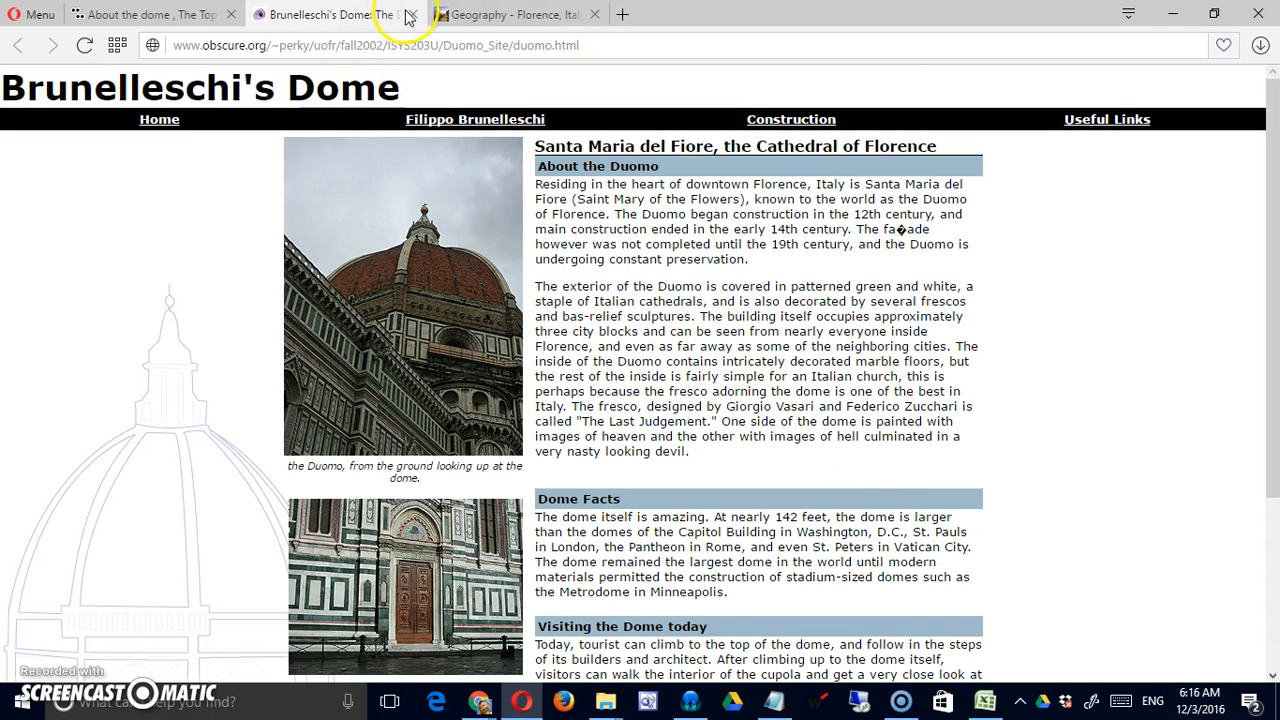
left_click(412, 15)
mouse_move(615, 555)
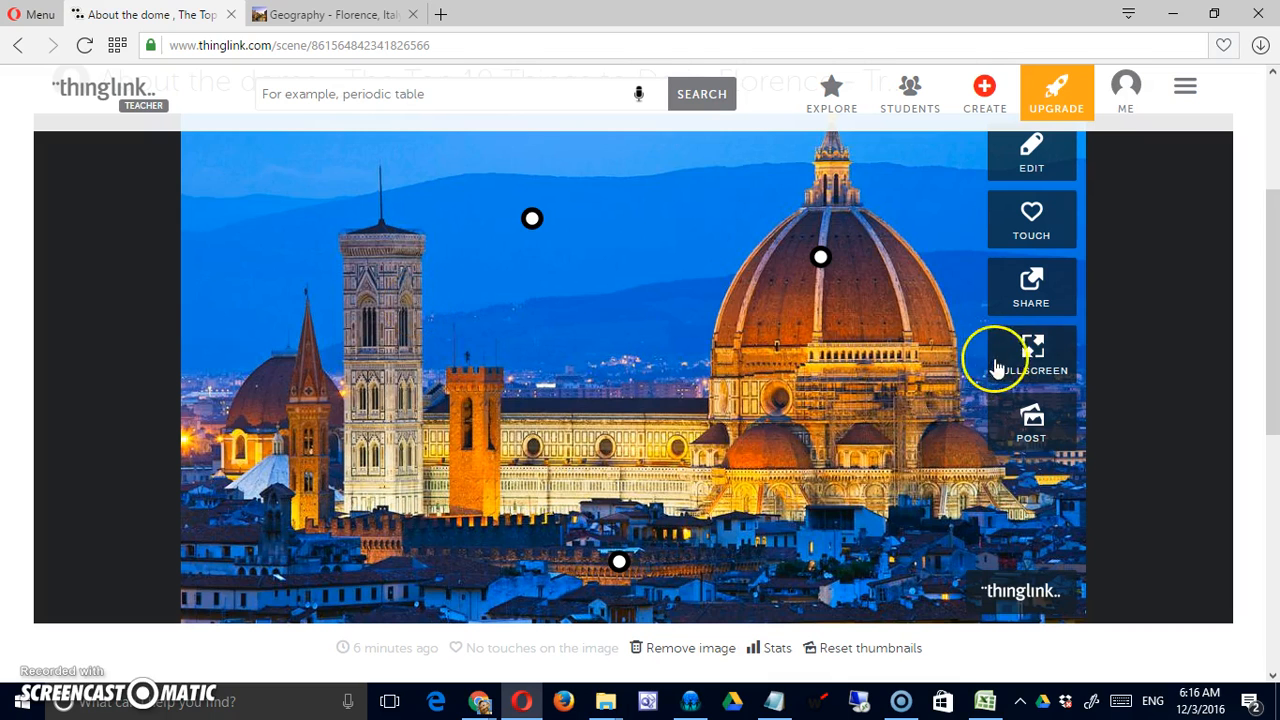
- View the interactive image in fullscreen and return to its normal page
scroll(1109, 300, "up", 2)
scroll(1090, 400, "down", 1)
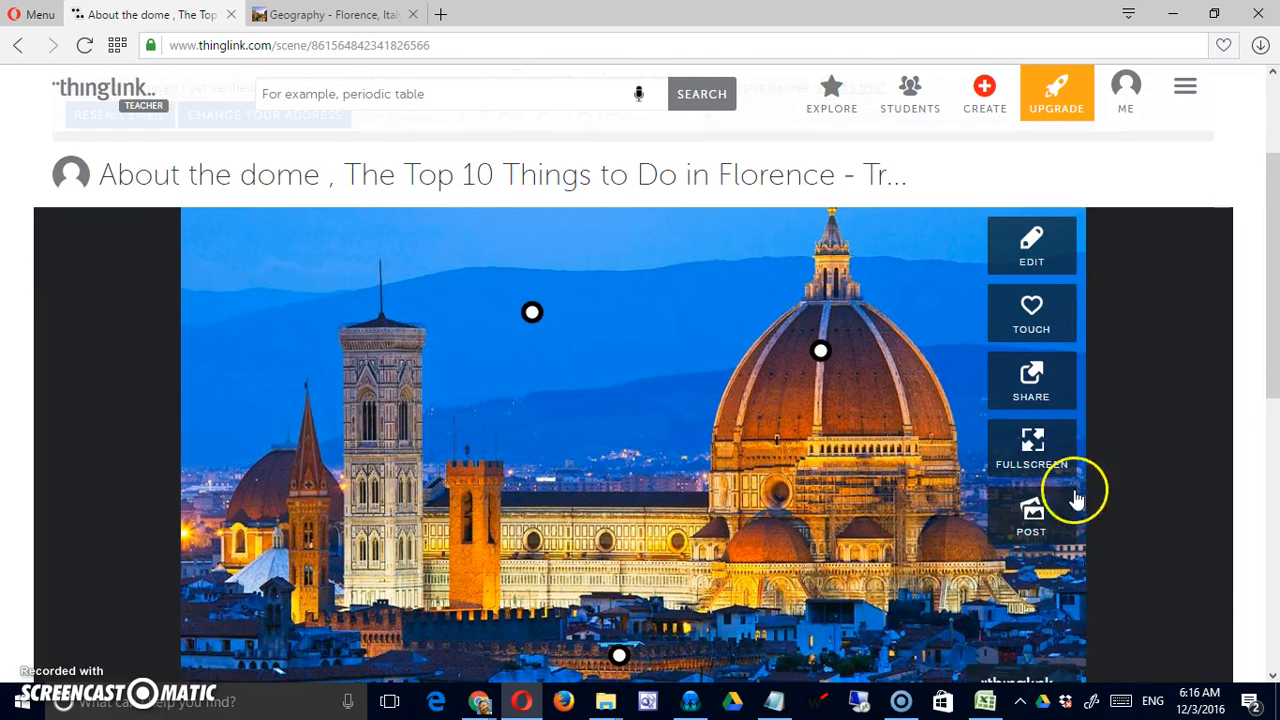
left_click(1045, 455)
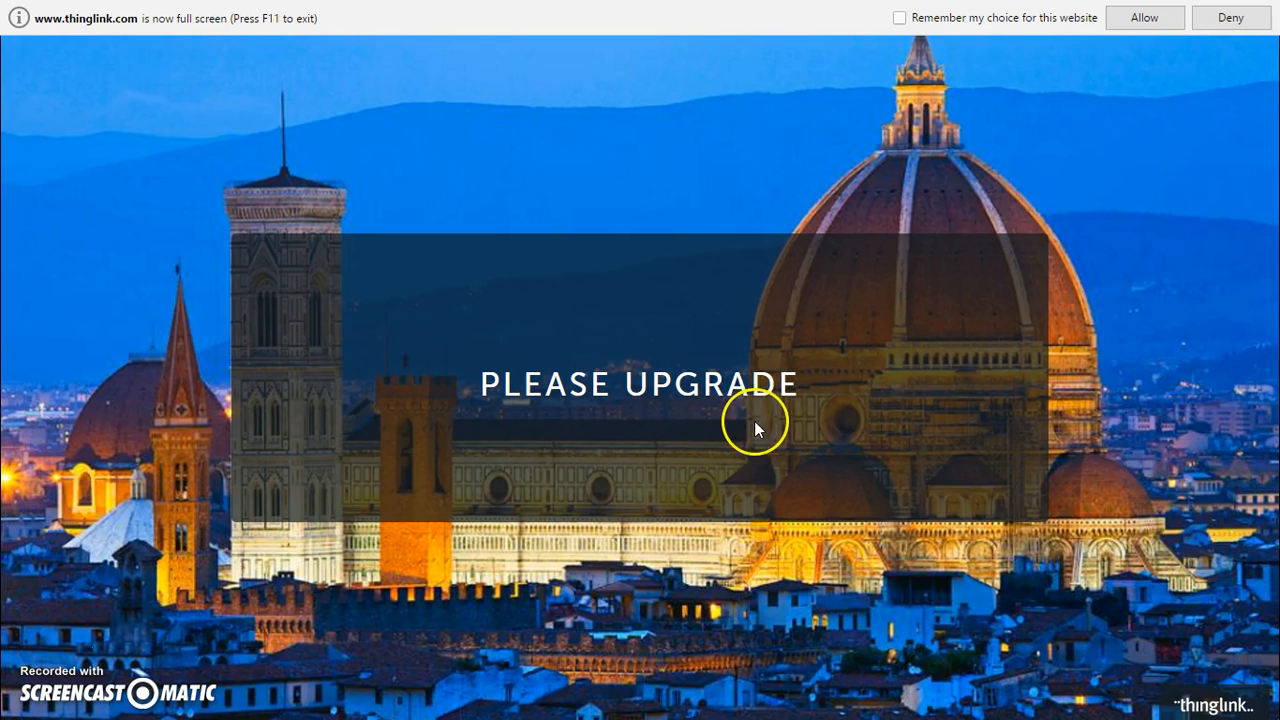
key("F11")
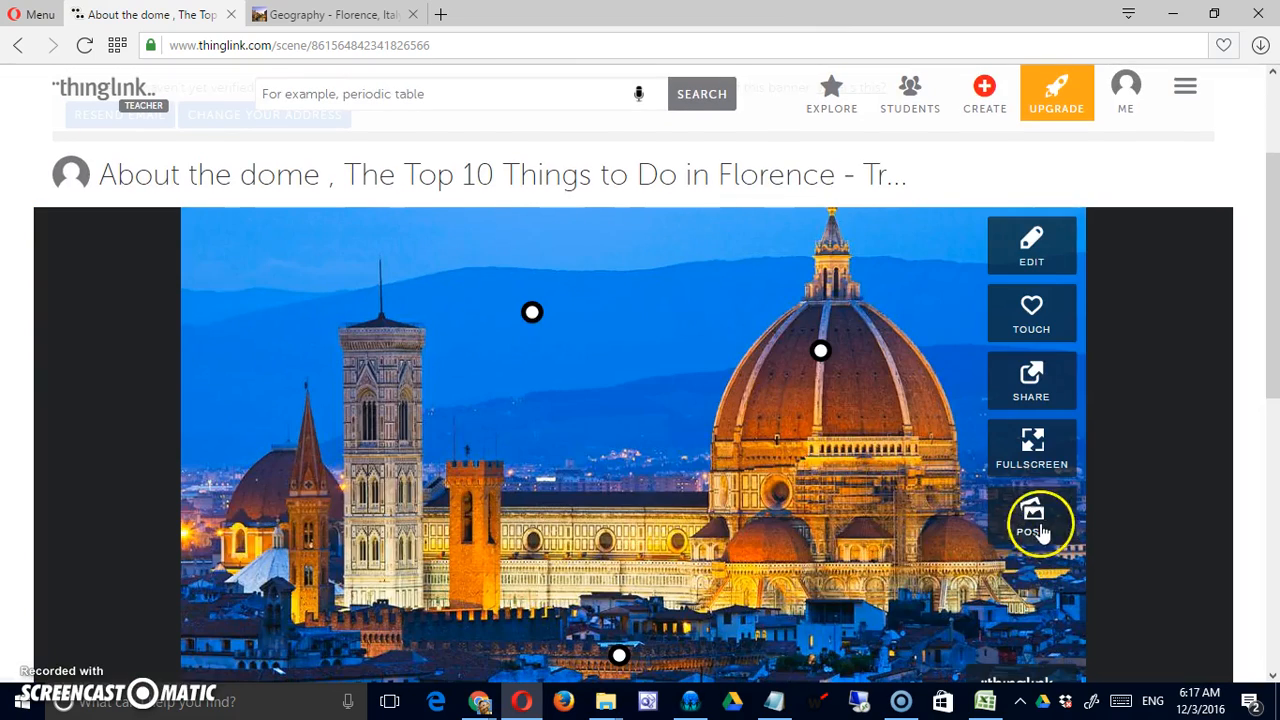
- Create a new channel named with the owner's first name and "Italy", and post the image to it
left_click(1035, 522)
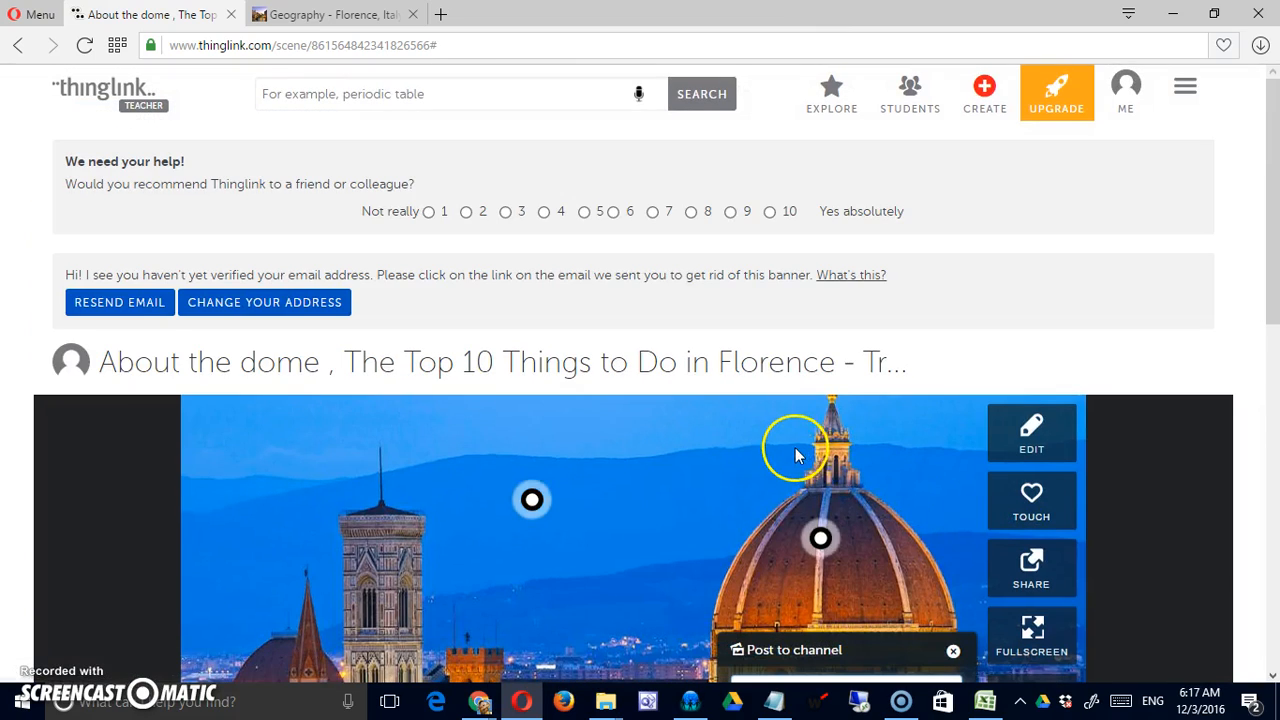
scroll(797, 456, "down", 3)
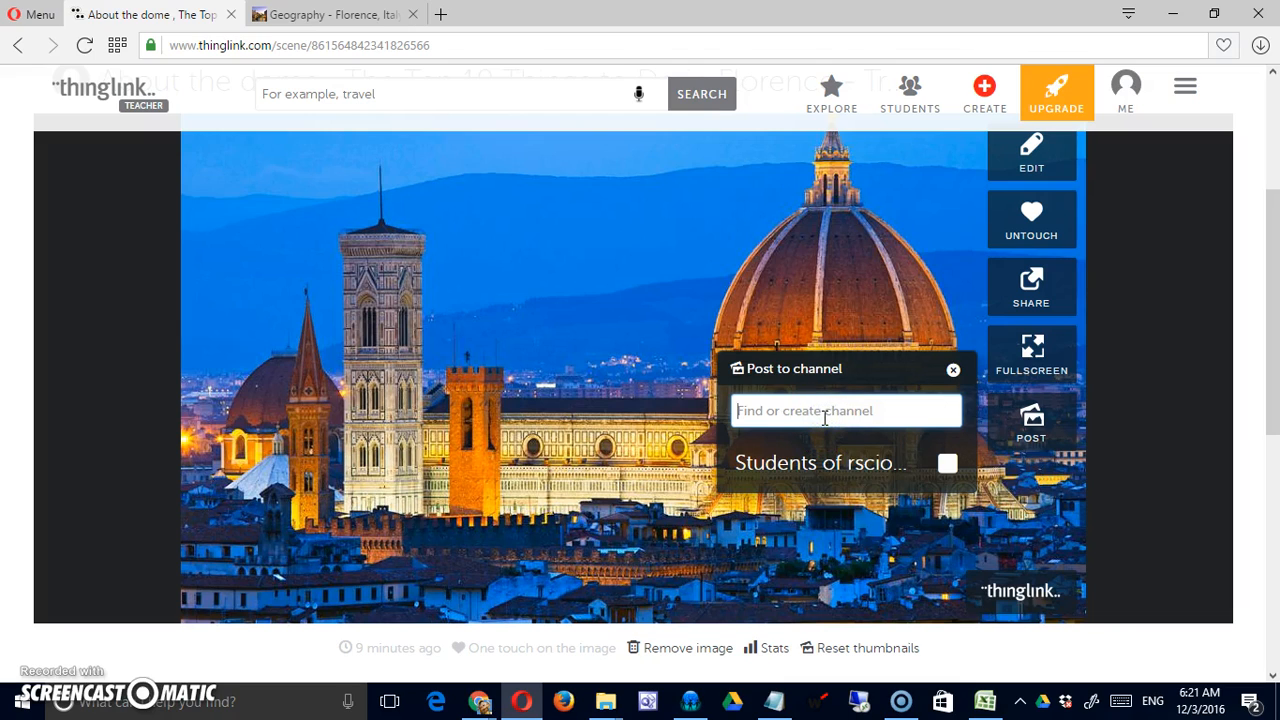
type("Rich's Italy")
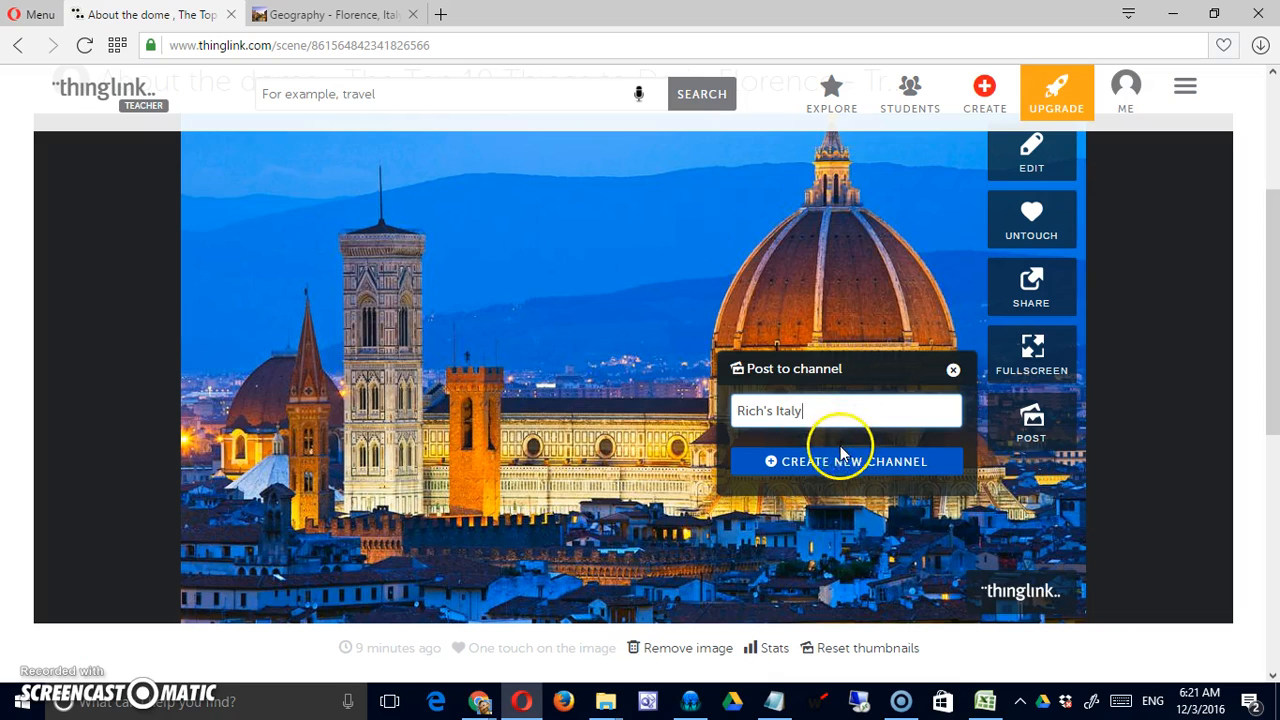
left_click(840, 453)
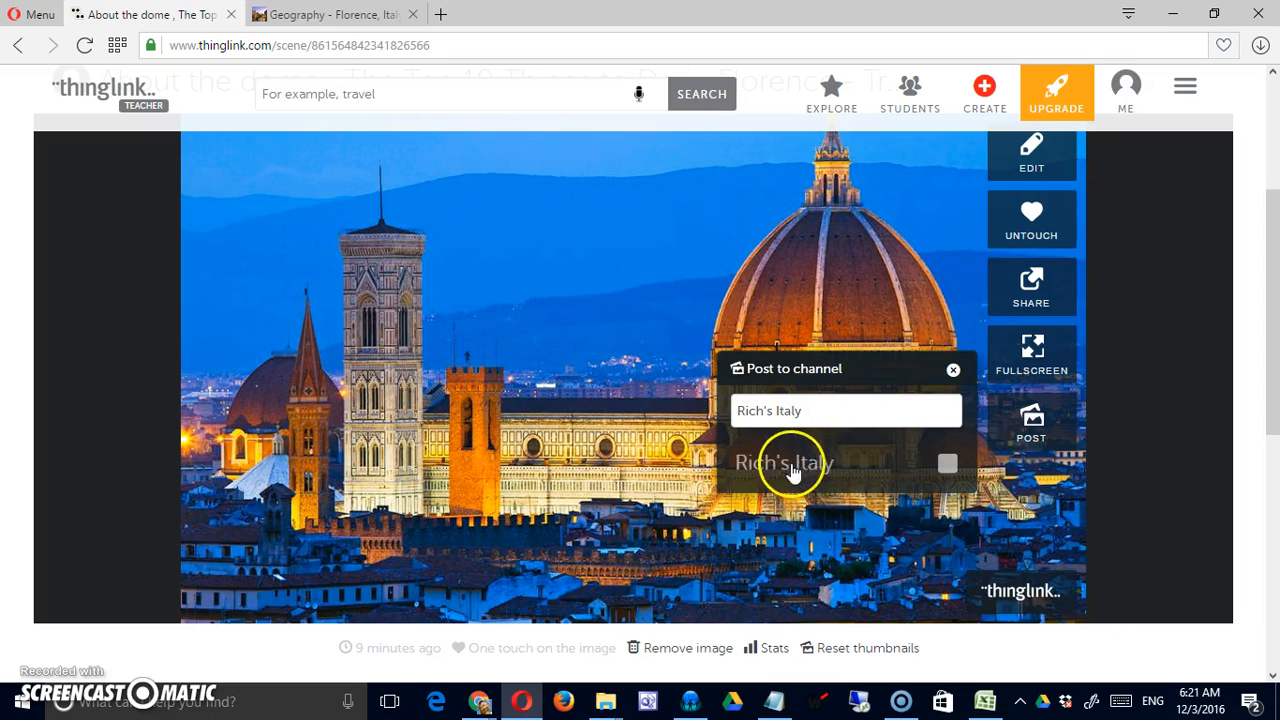
left_click(946, 464)
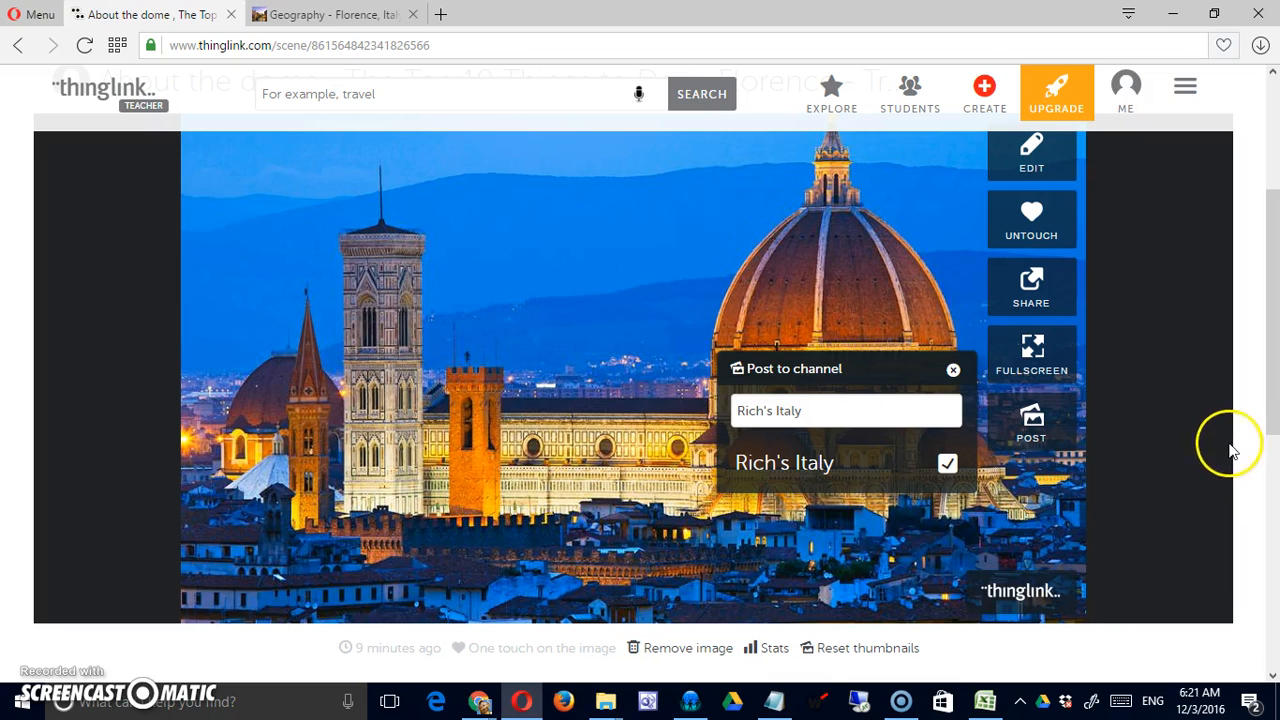
left_click(953, 370)
- Open the image's sharing options and copy its link
scroll(1187, 381, "up", 1)
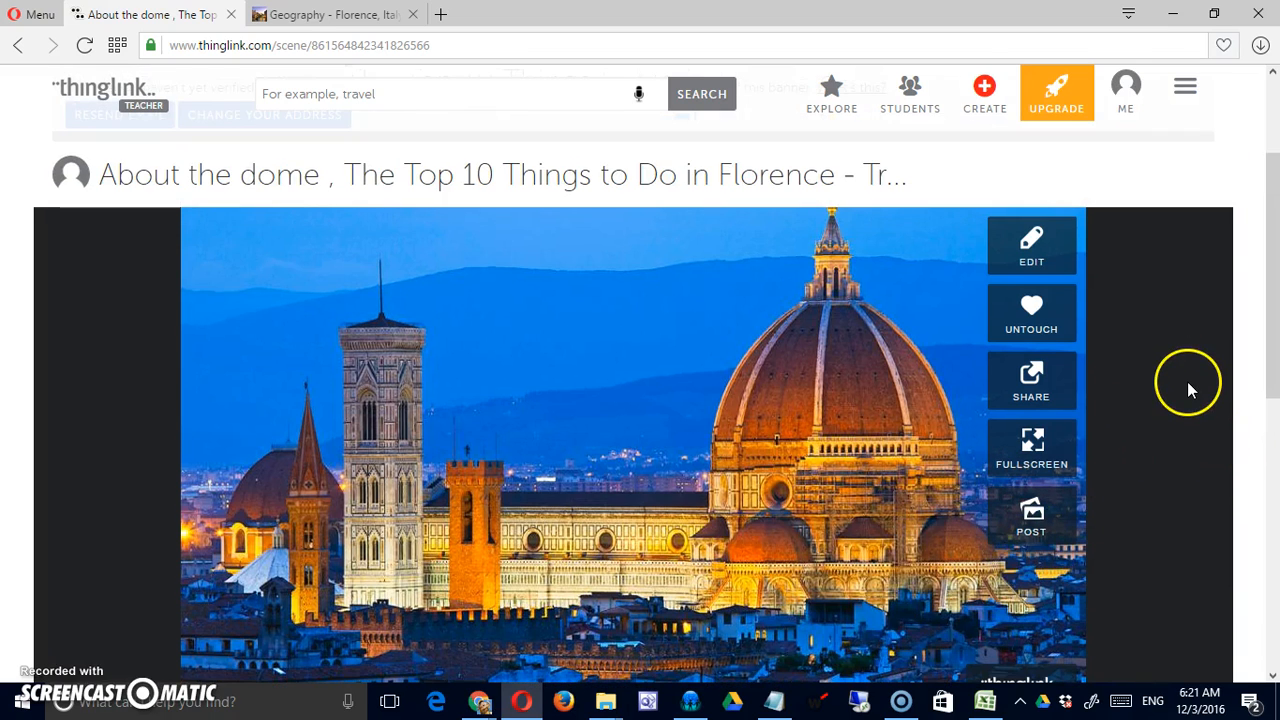
left_click(1040, 390)
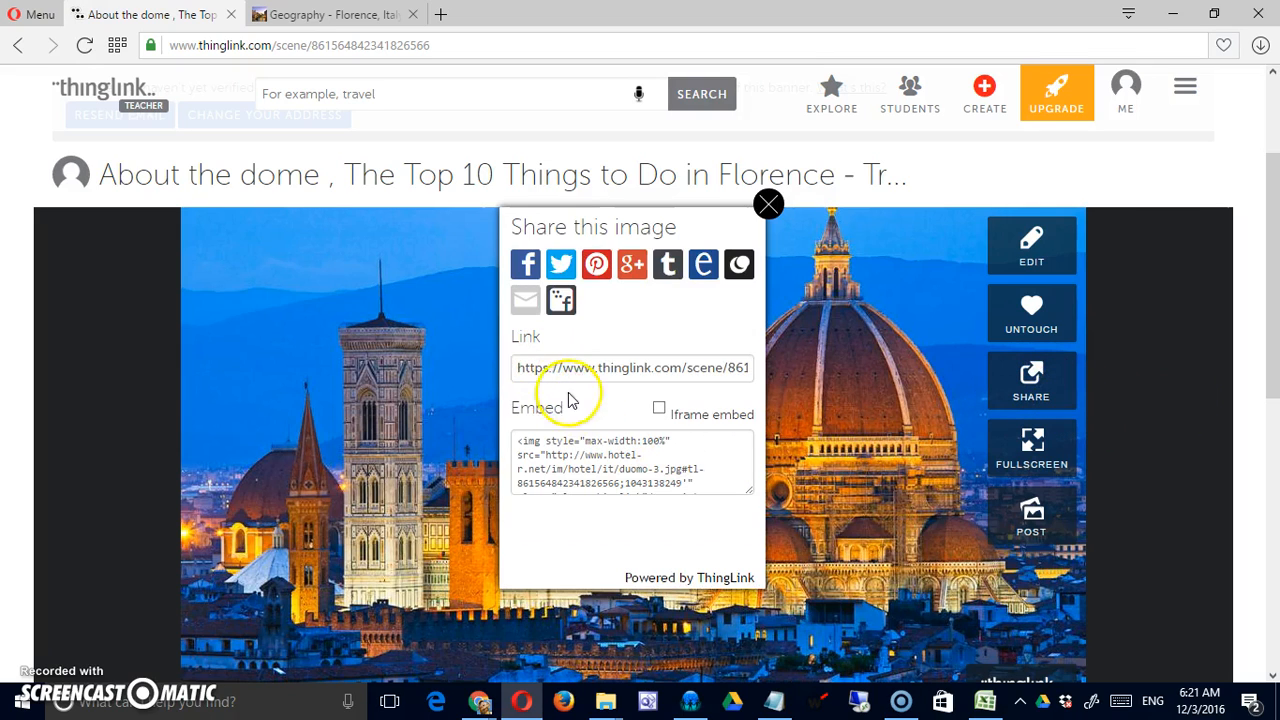
left_click_drag(517, 370, 781, 365)
key("ctrl+c")
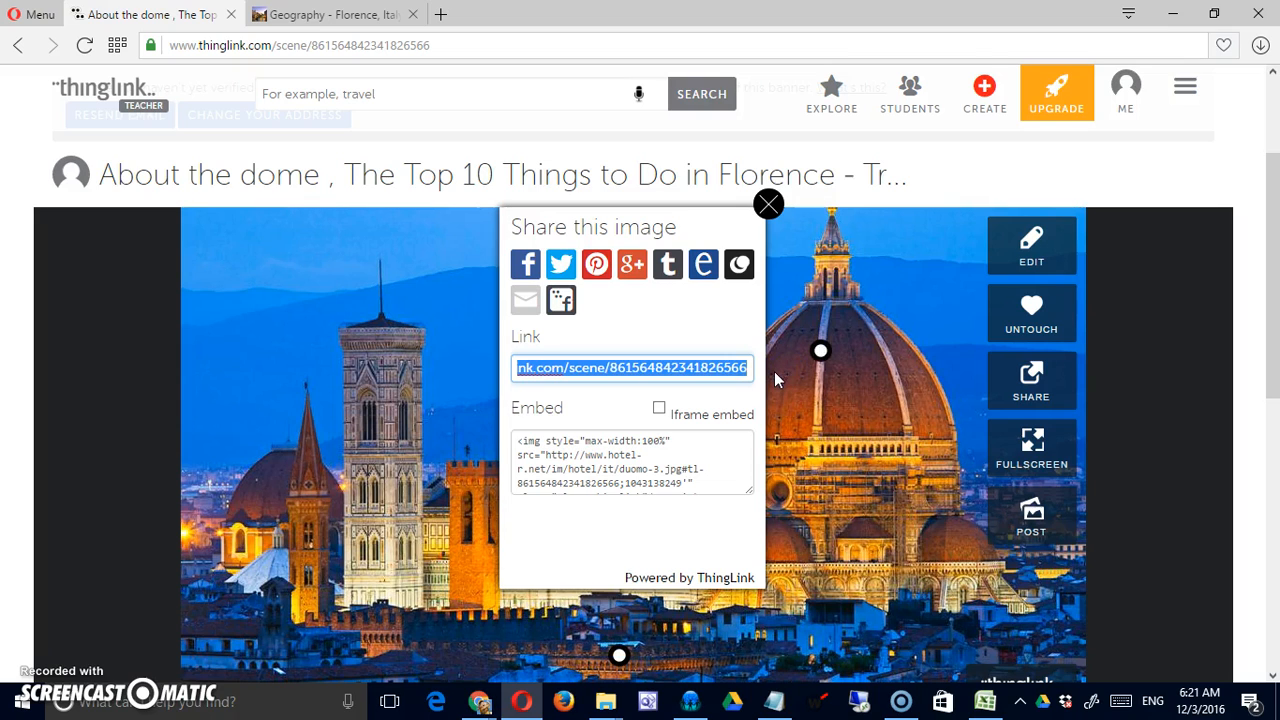
- Switch to the Chrome window showing the YouTube upload page and open the copied image link in a new tab
left_click(478, 706)
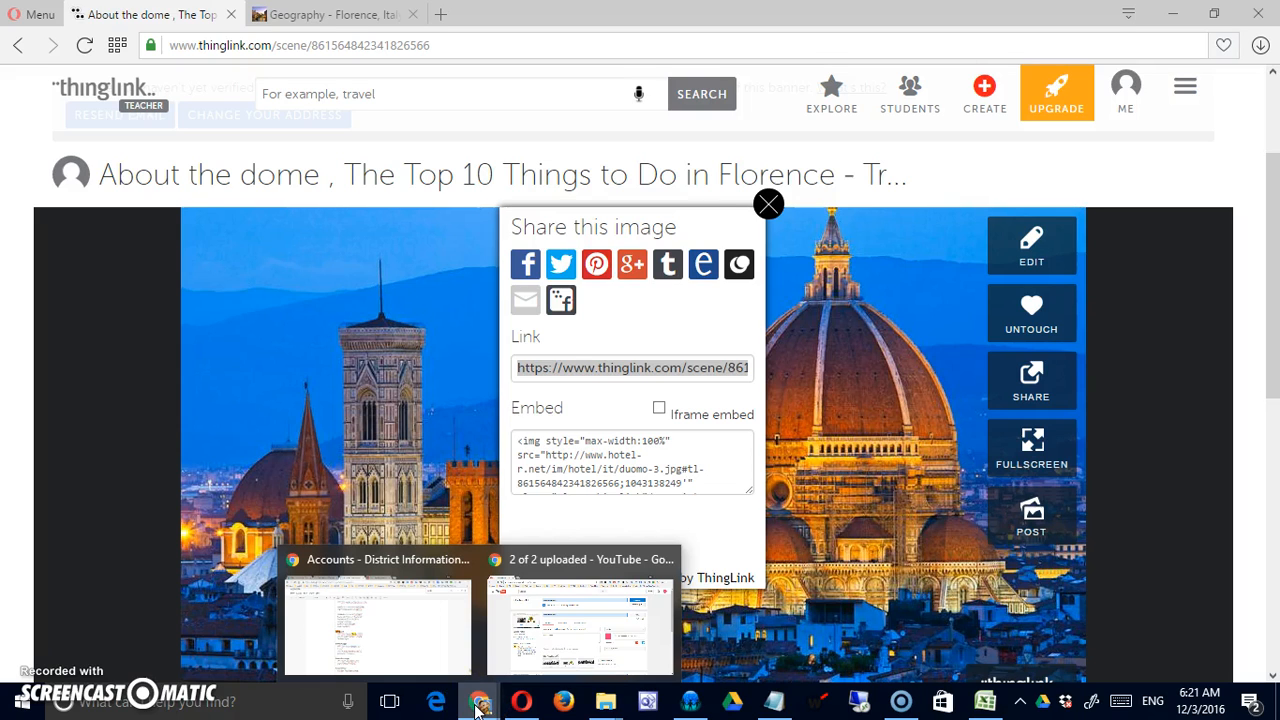
left_click(543, 652)
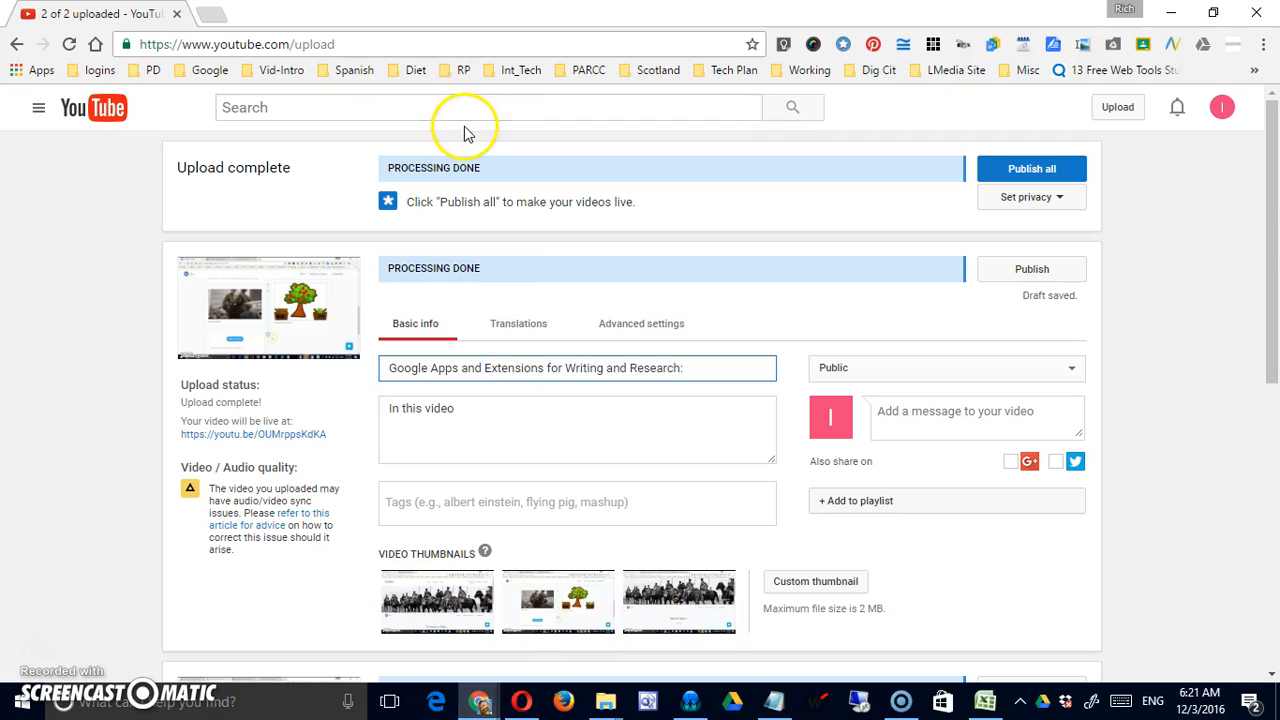
left_click(218, 16)
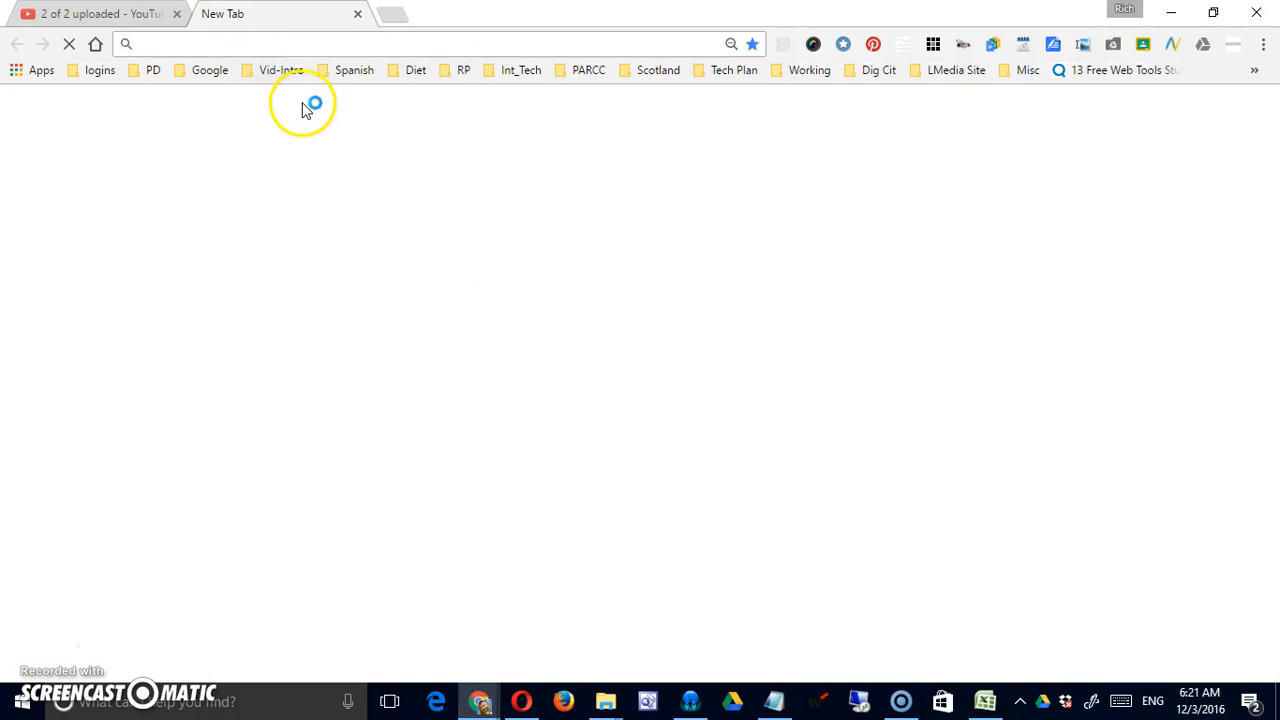
key("ctrl+v")
key("Return")
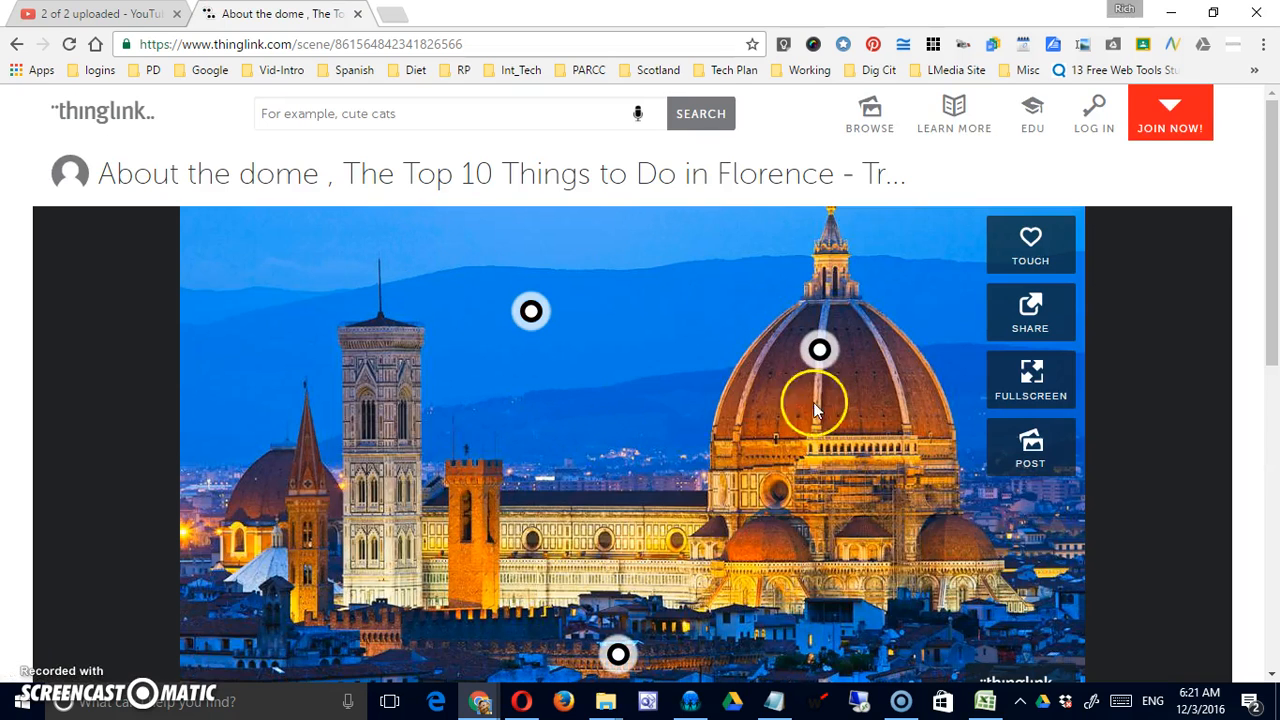
- Preview the dome and sky tags on the shared image as a visitor who is not logged in
scroll(850, 446, "down", 1)
mouse_move(820, 252)
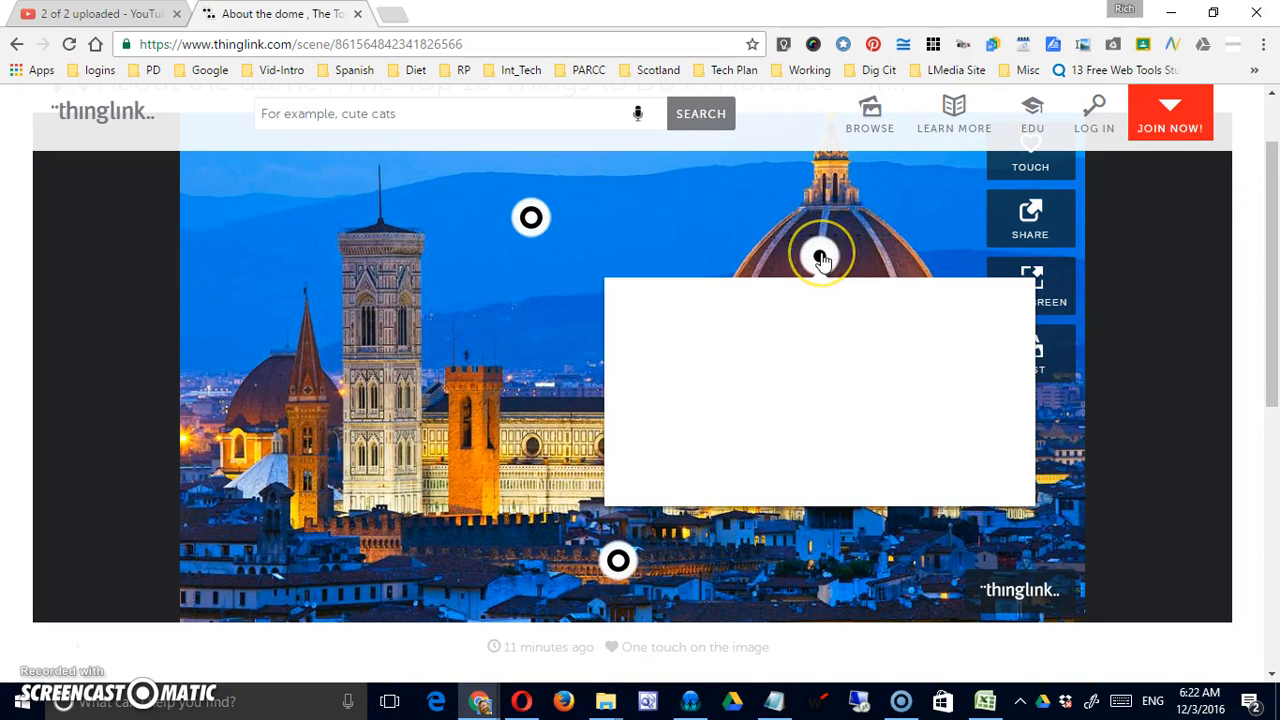
left_click(526, 220)
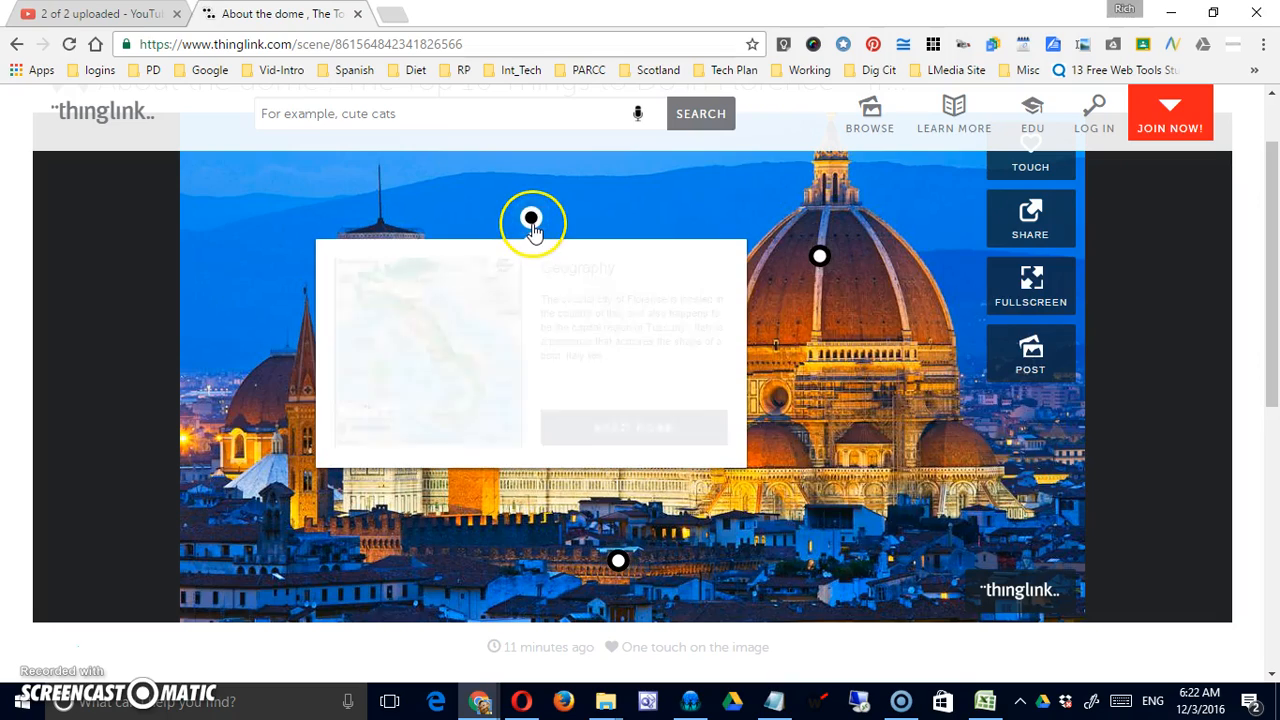
- Test the sky tag's Geography link by opening its full page, and close that page
left_click(612, 430)
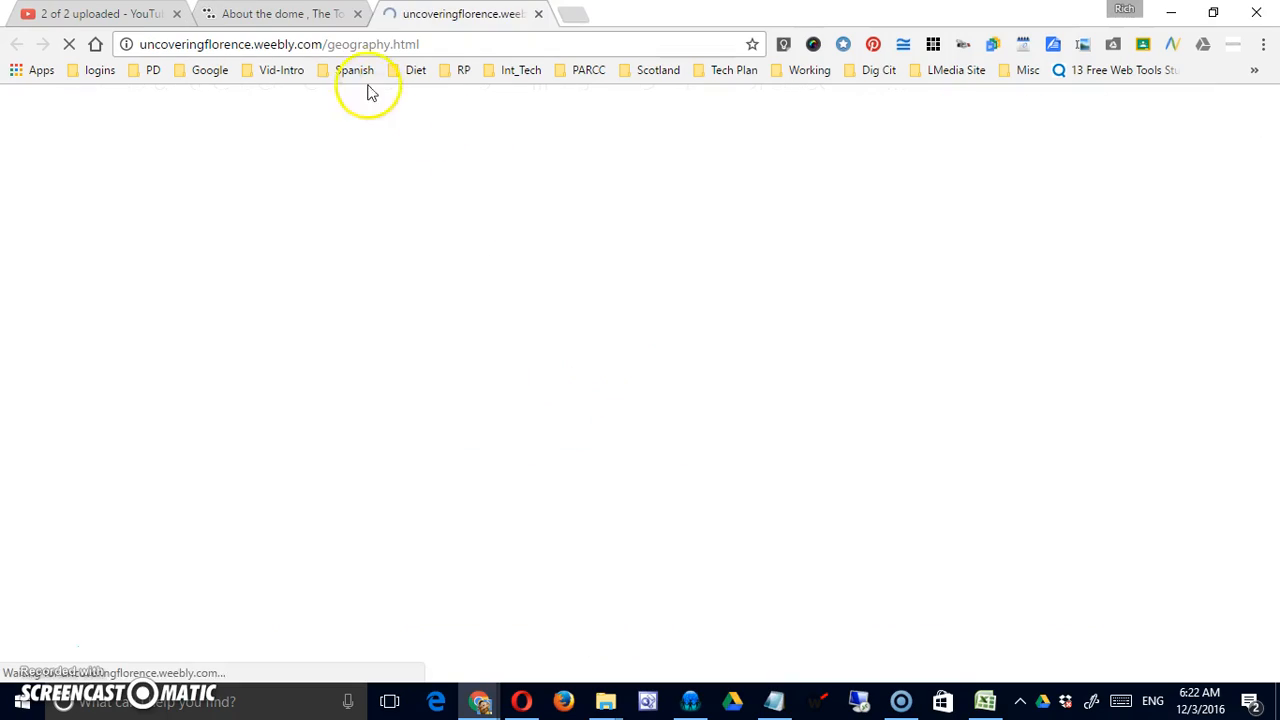
left_click(542, 14)
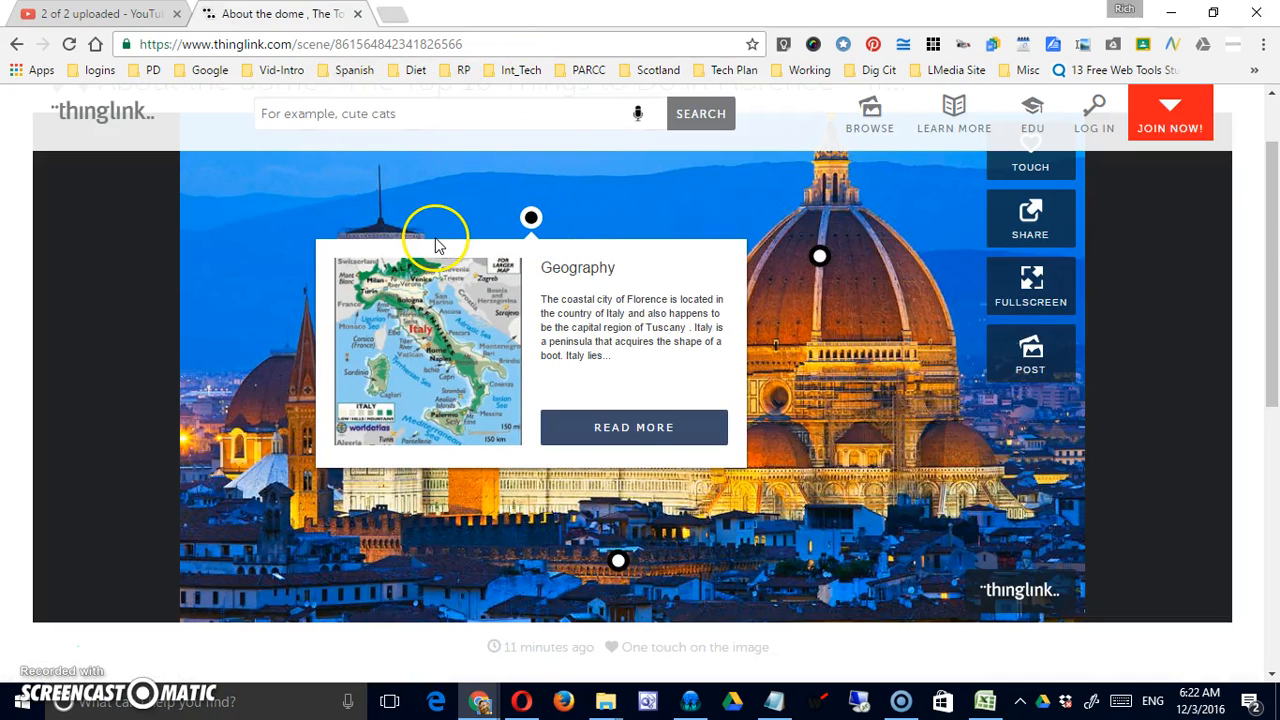
- Switch to the Opera window, select the image's full embed code in an enlarged code box, and close the sharing options
key("alt+Tab")
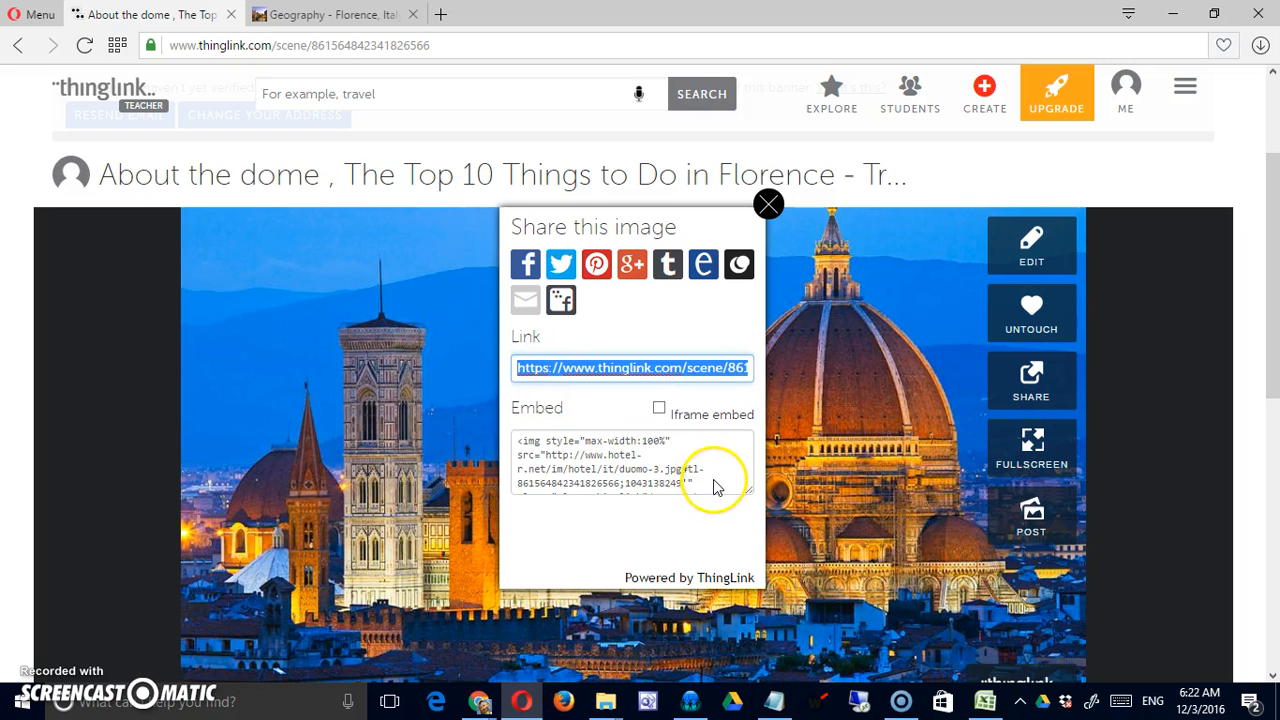
left_click_drag(516, 446, 676, 515)
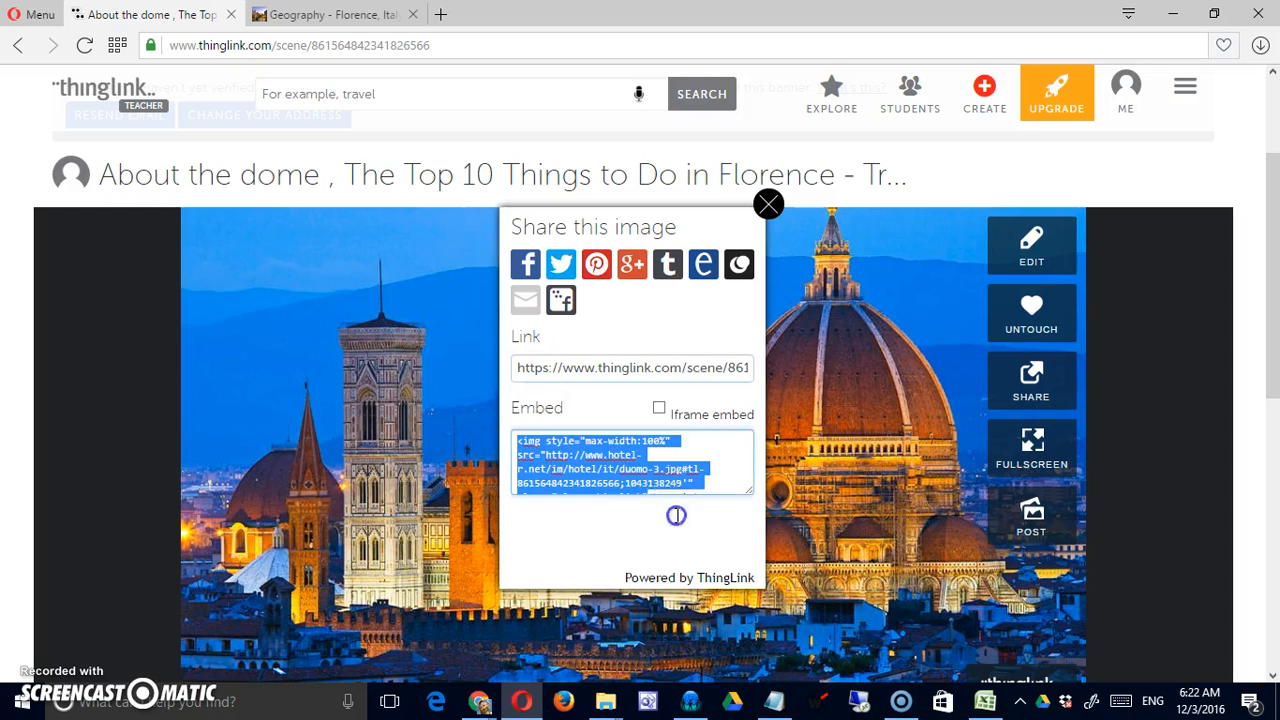
left_click_drag(748, 497, 753, 563)
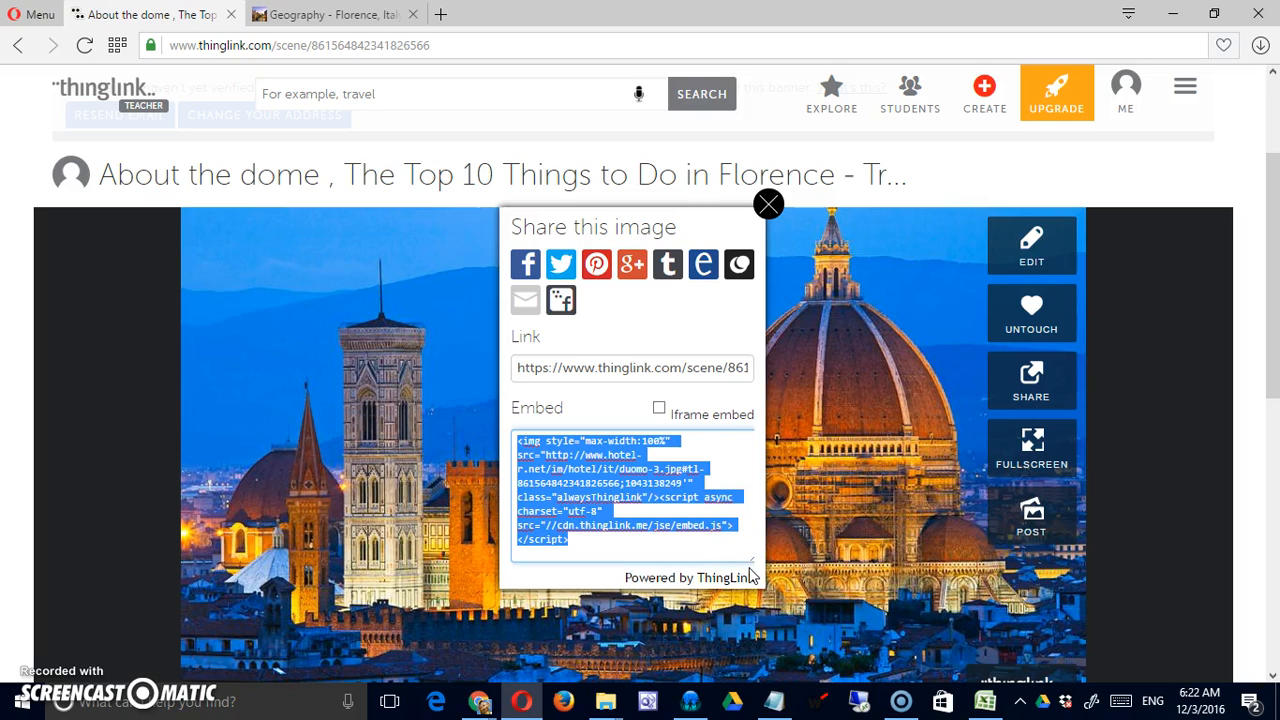
left_click(727, 573)
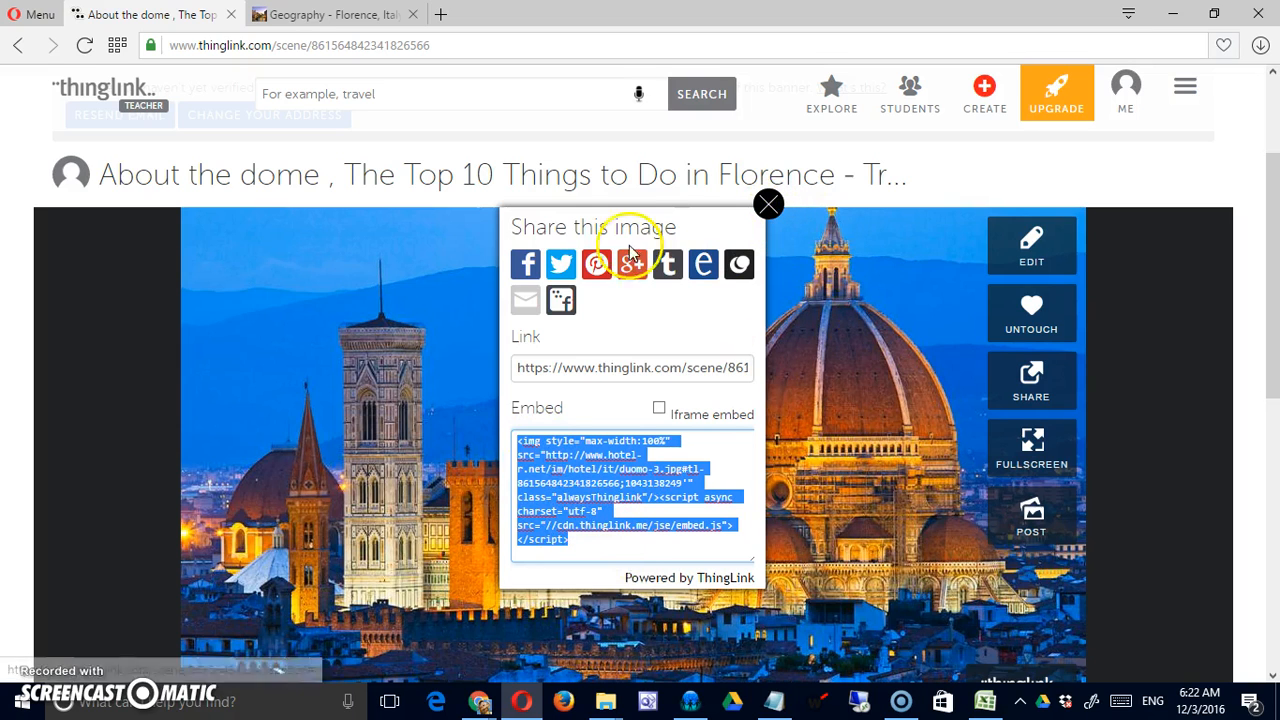
left_click(768, 205)
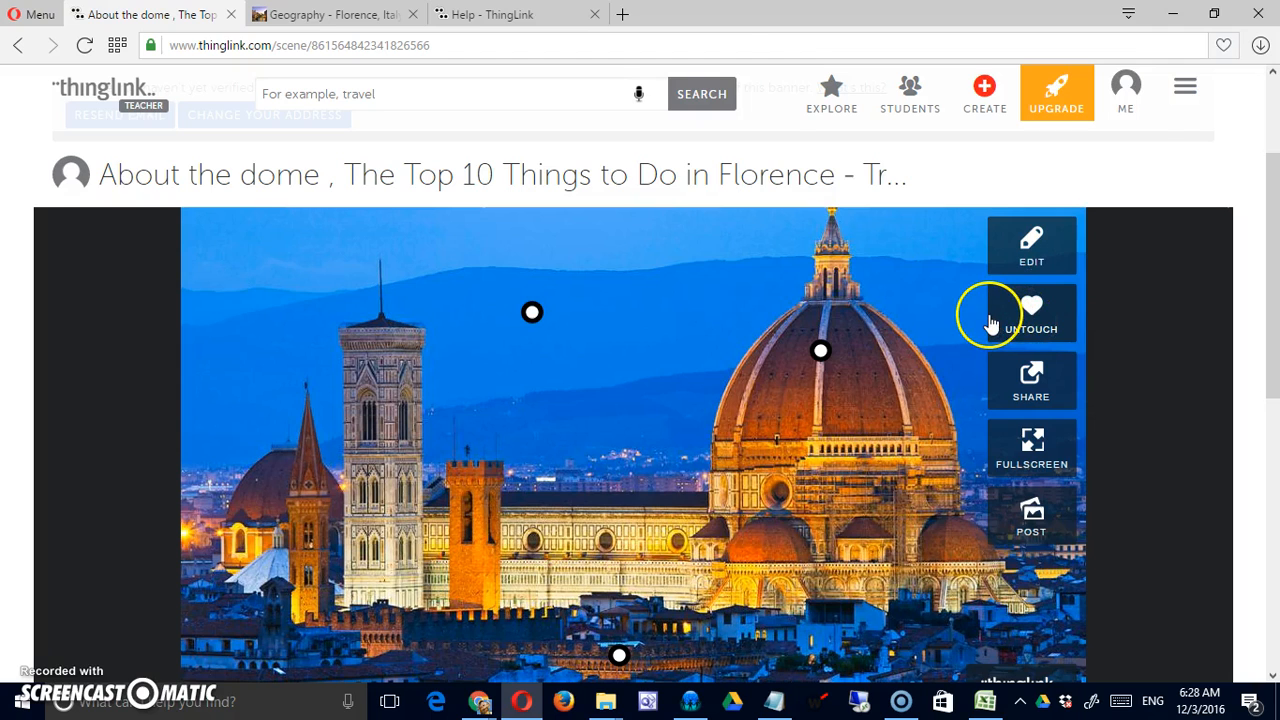
- Switch to the Chrome window and check the Touch option on the shared image as a logged-out visitor, dismissing its sign-in offer
key("alt+Tab")
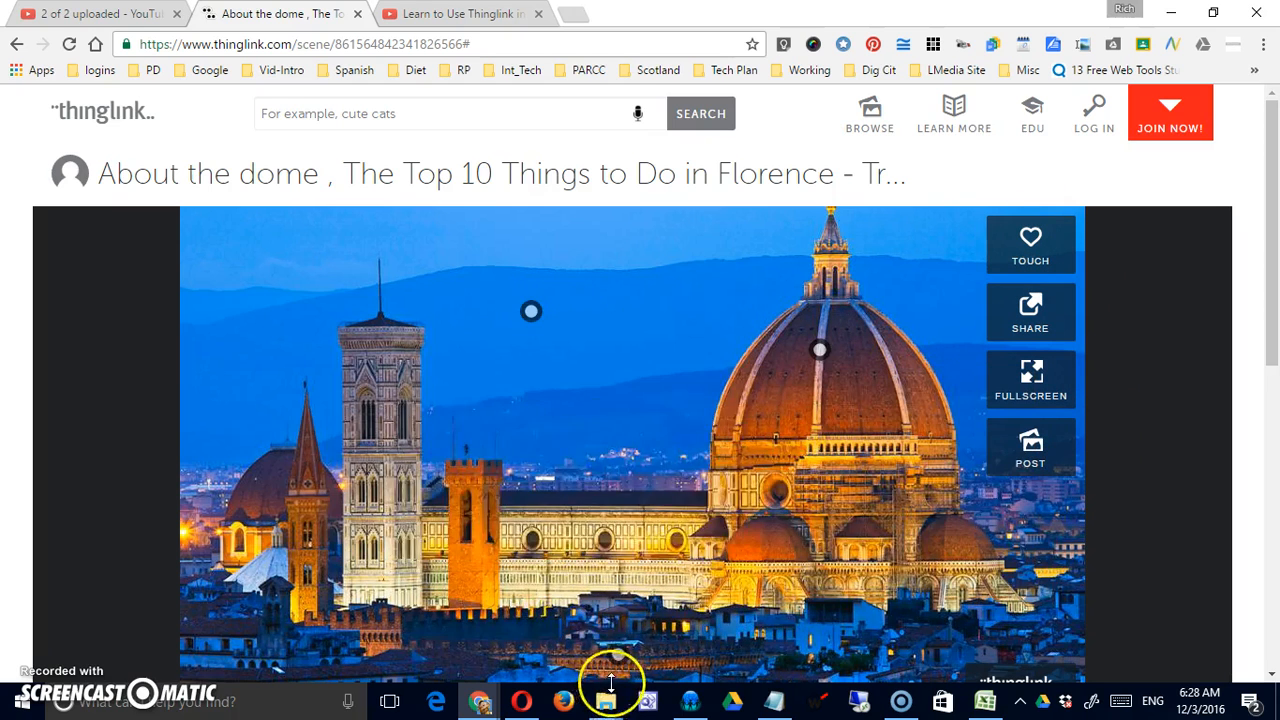
left_click(1046, 258)
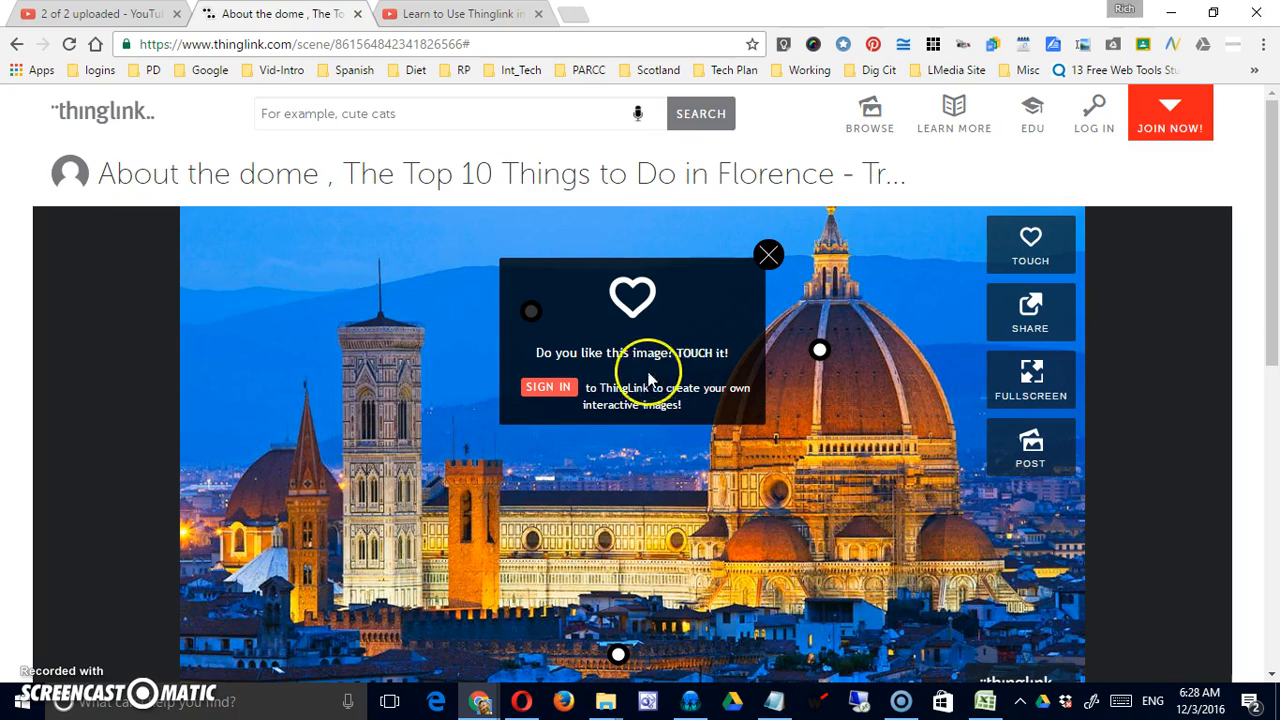
left_click(558, 393)
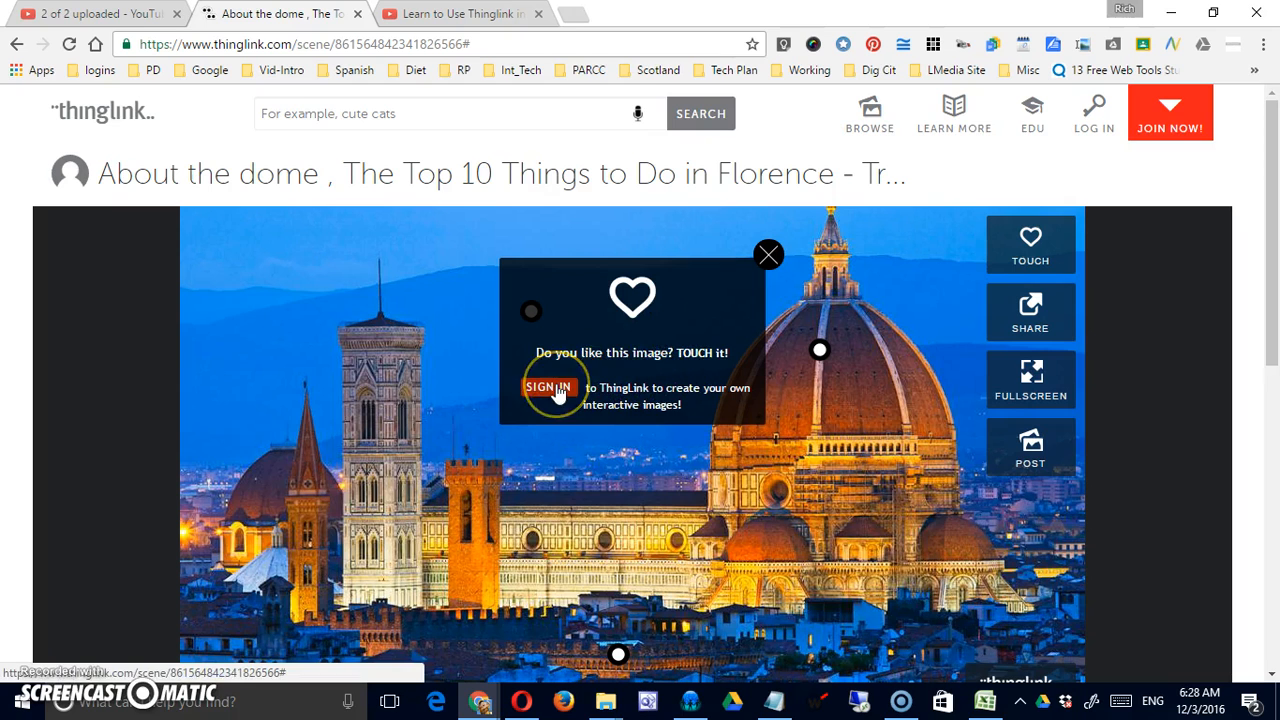
left_click(768, 253)
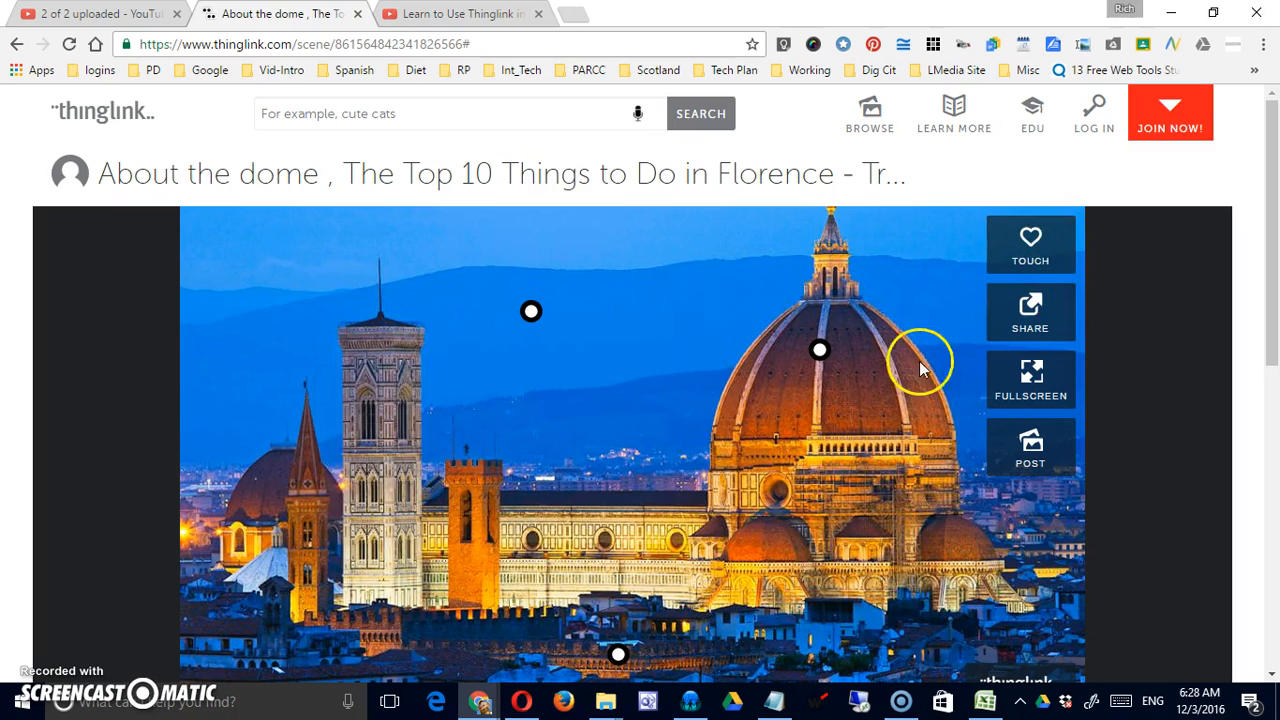
- Inspect the sharing and embed options offered to a logged-out visitor, and close them
left_click(1050, 318)
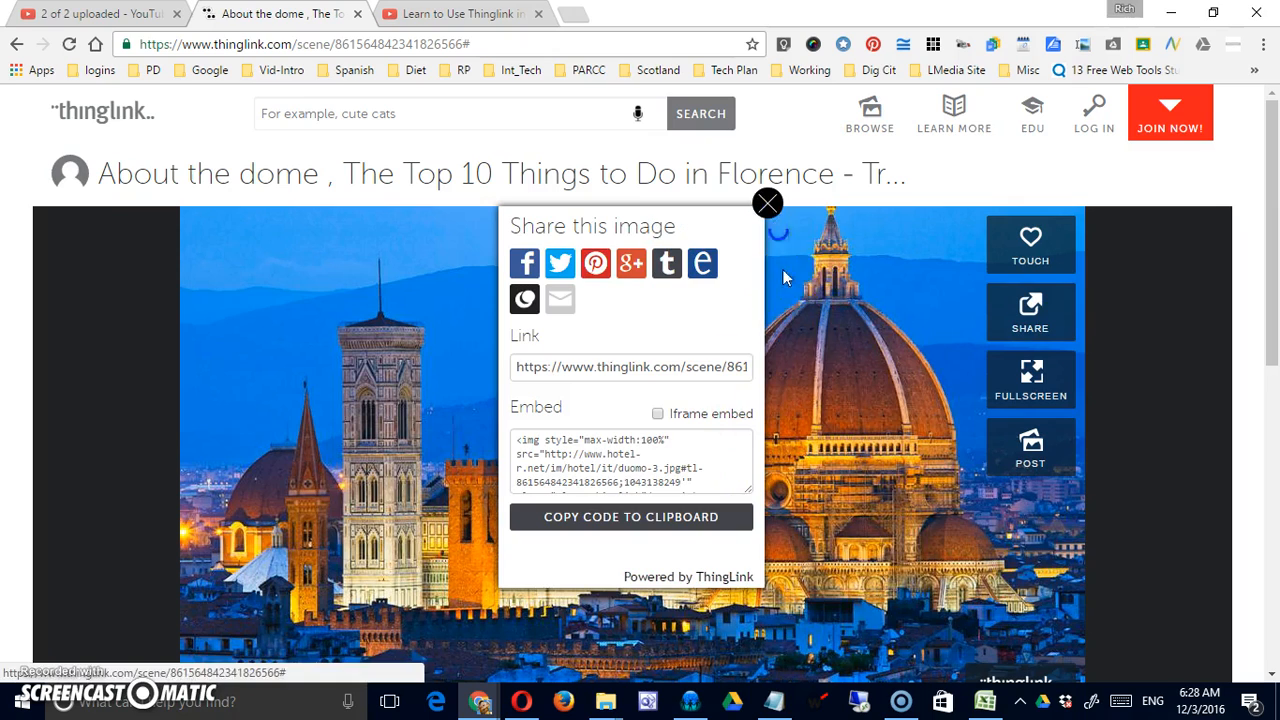
left_click(767, 203)
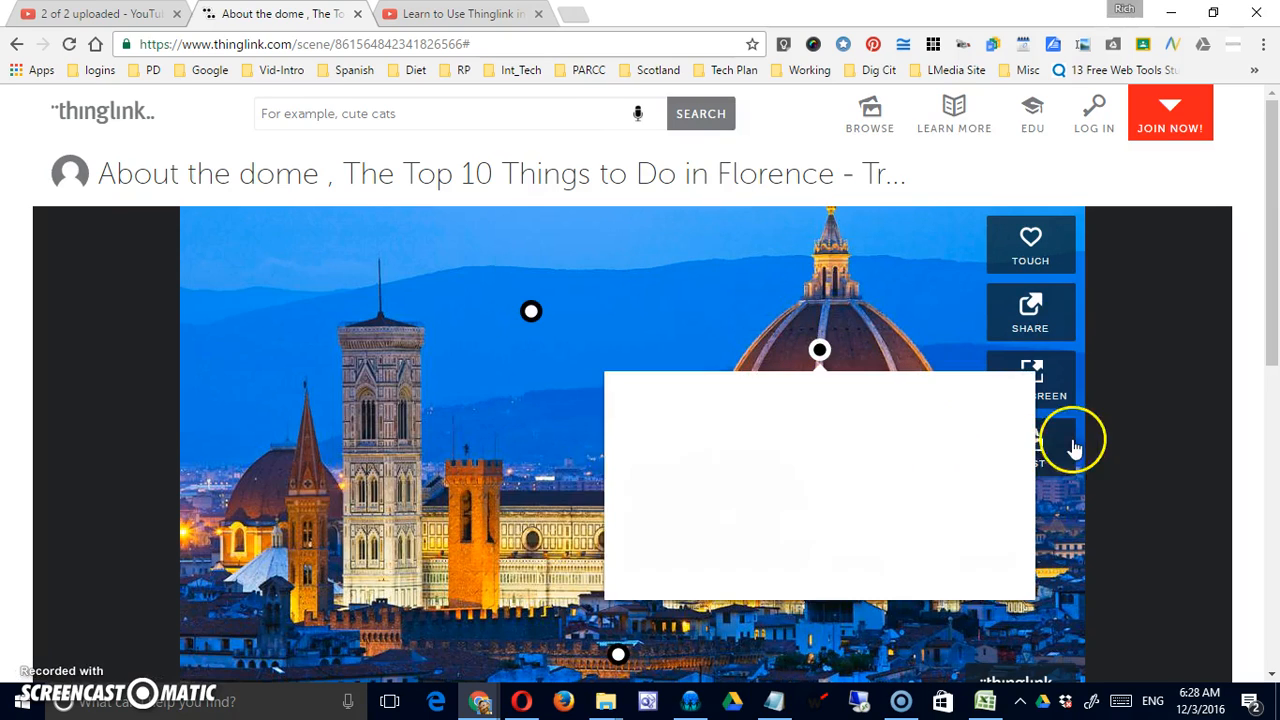
left_click(1030, 318)
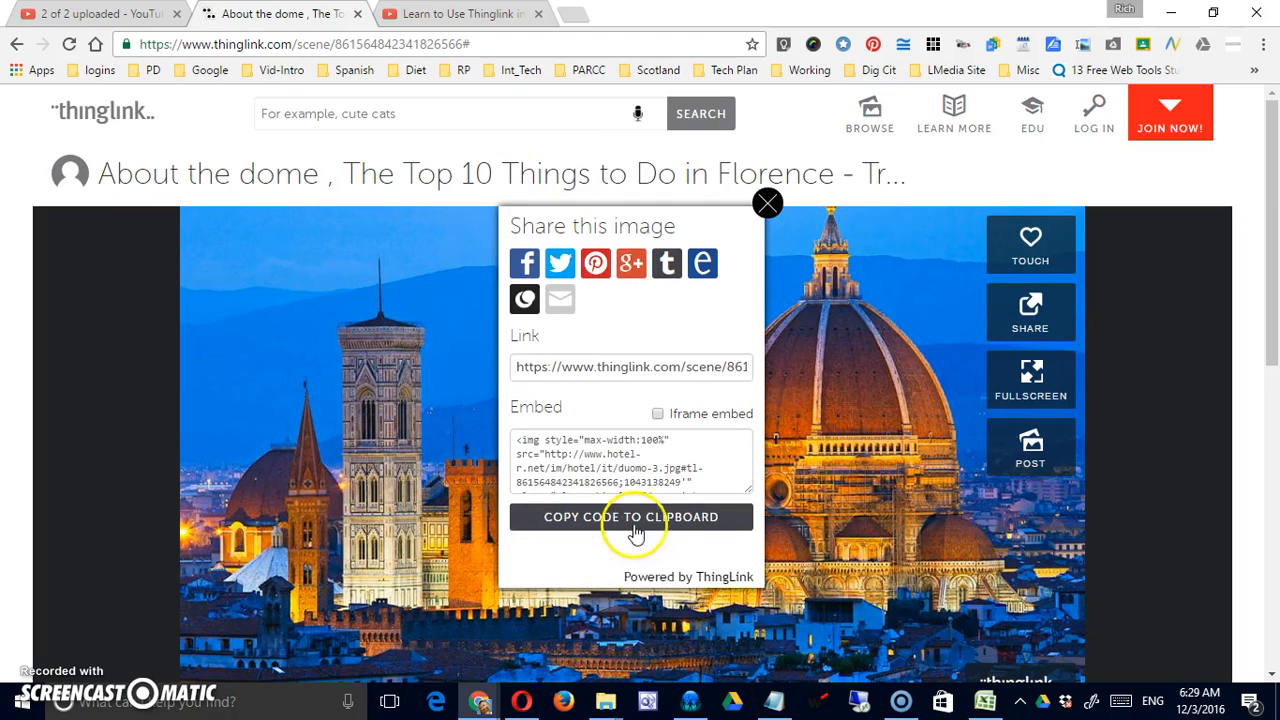
left_click(767, 204)
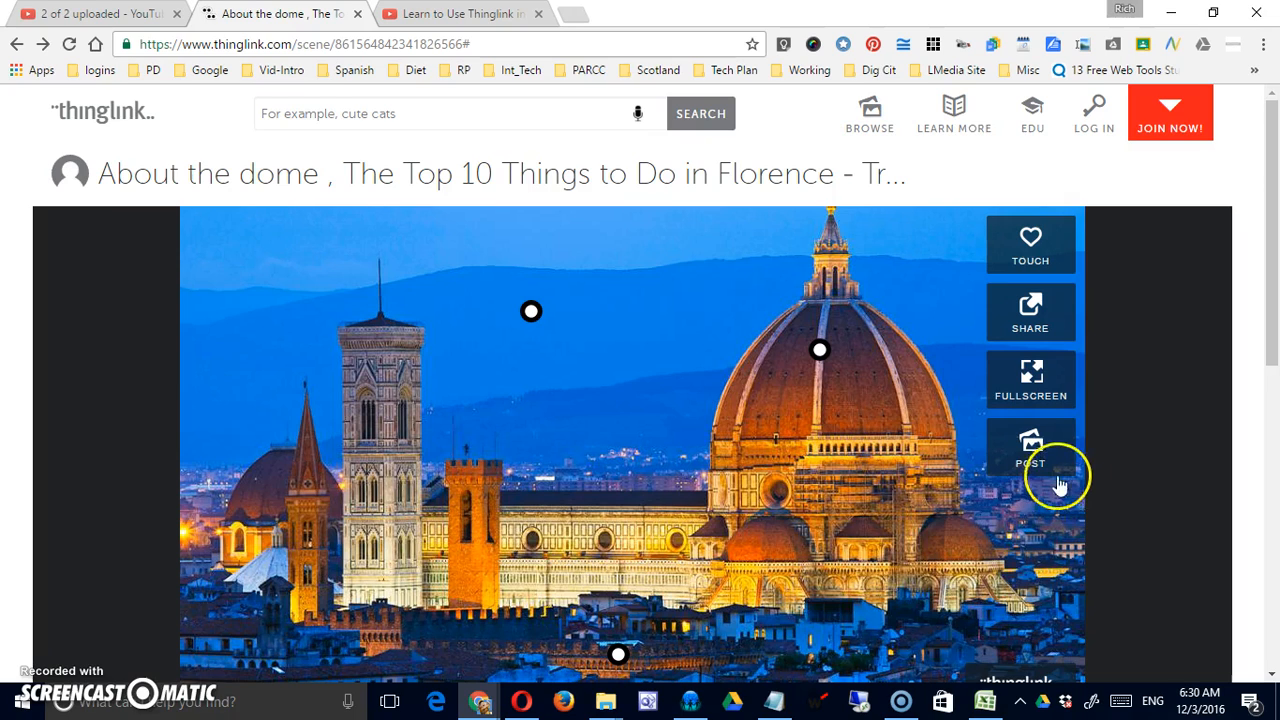
mouse_move(820, 350)
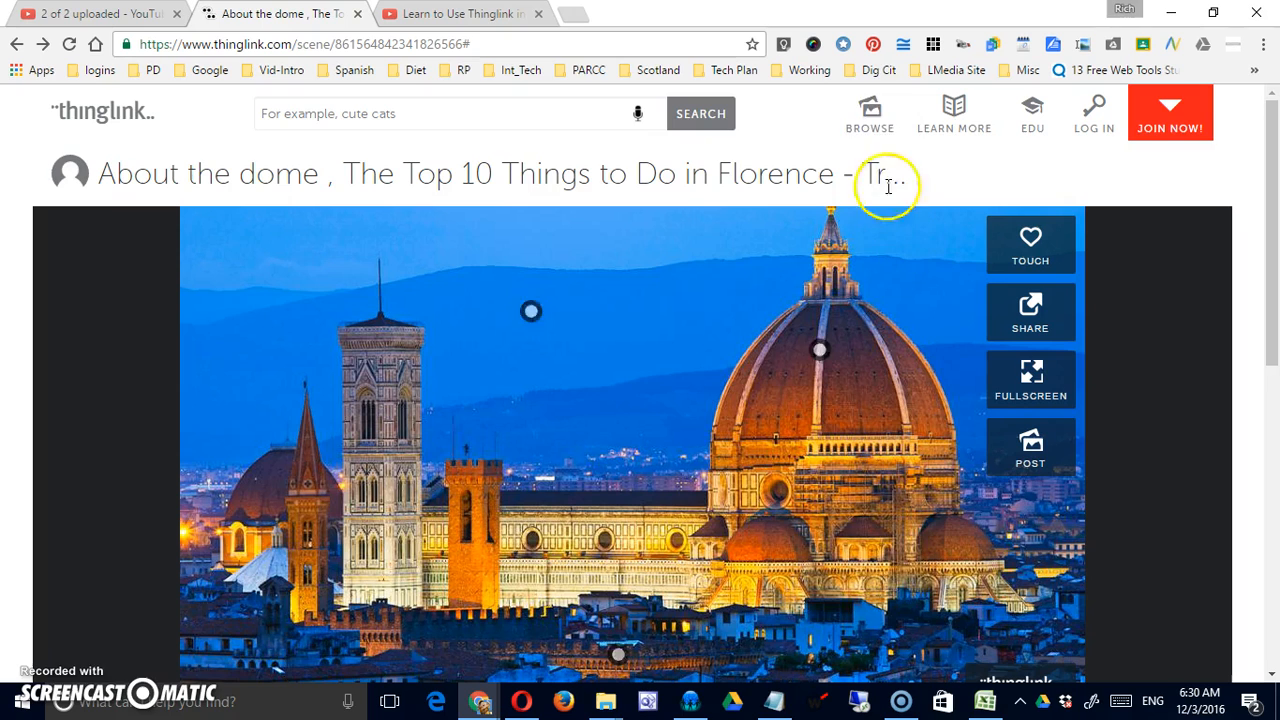
- View ThingLink's featured images and its education page, returning to the Duomo image after each
left_click(878, 120)
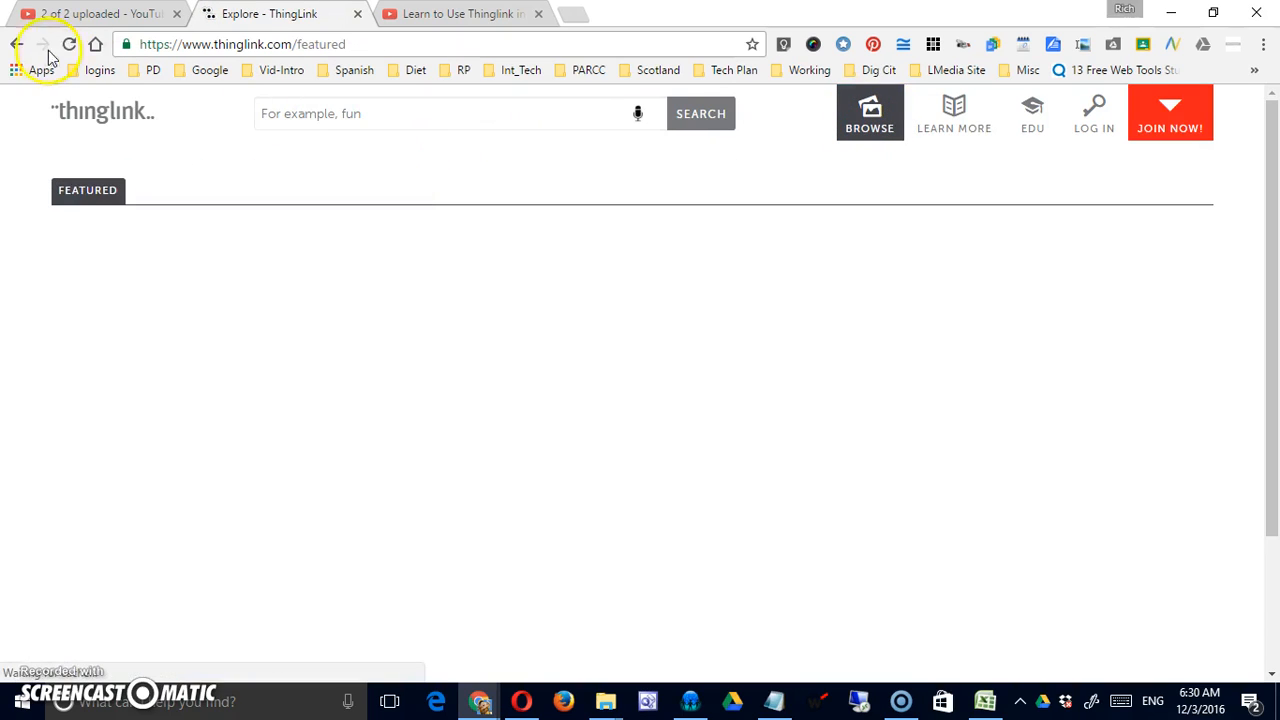
left_click(18, 44)
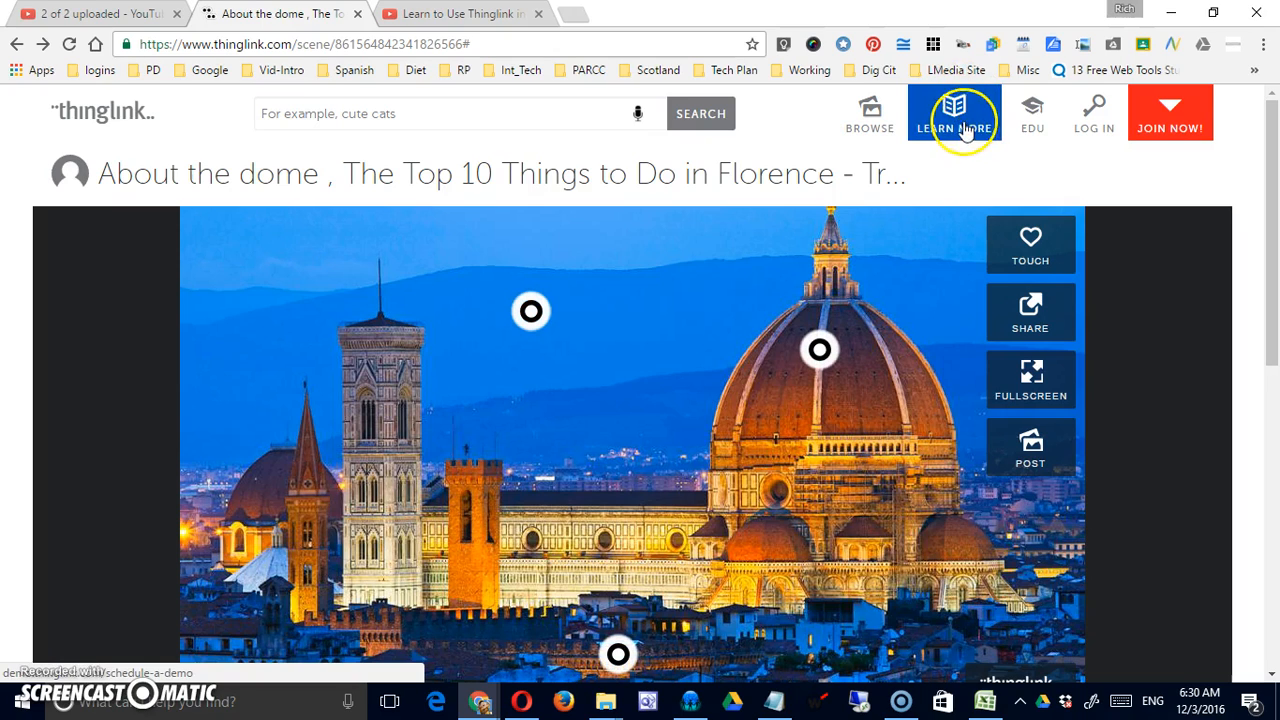
left_click(1030, 114)
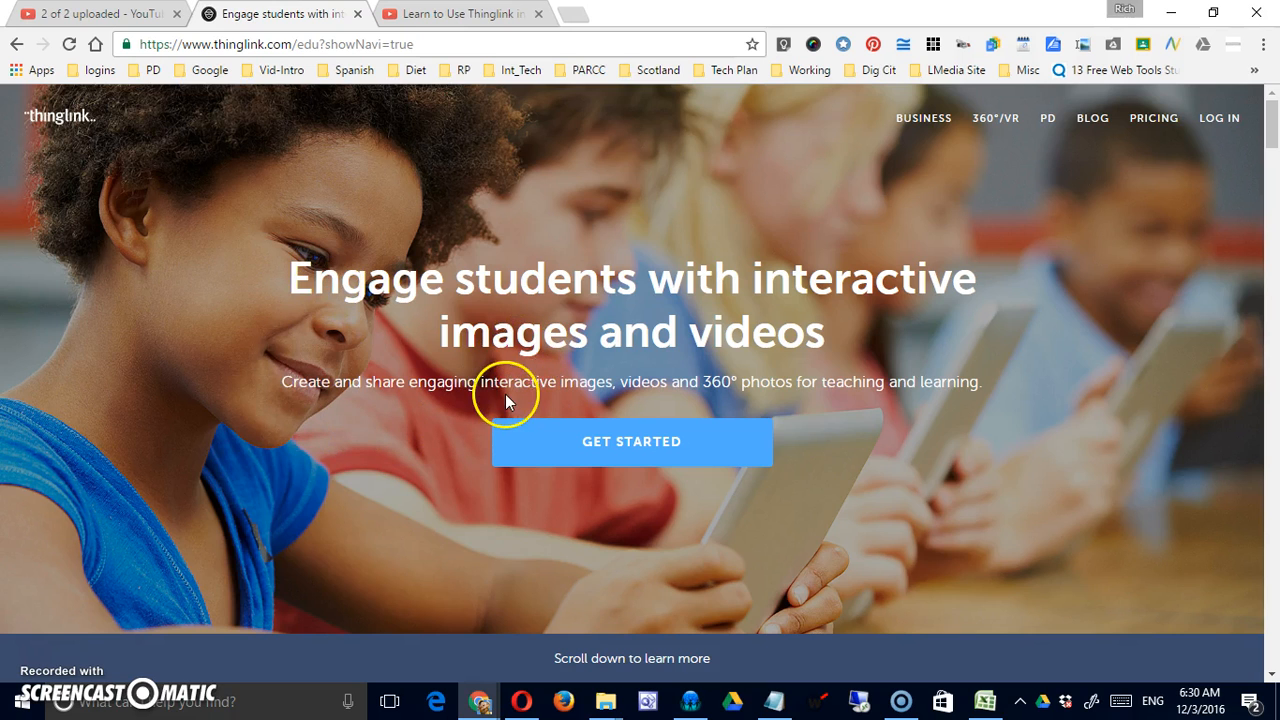
left_click(12, 40)
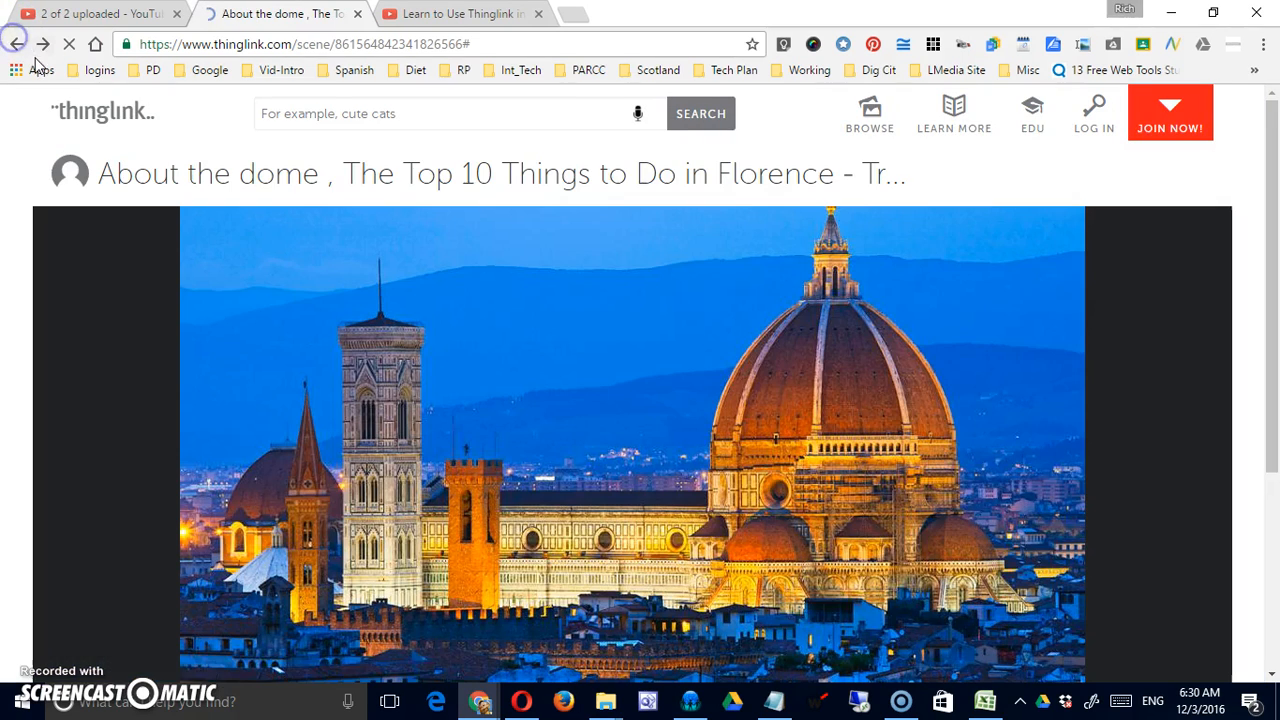
- Switch to the logged-in Opera window and view the account's own images and its Videos & VR section
key("alt+Tab")
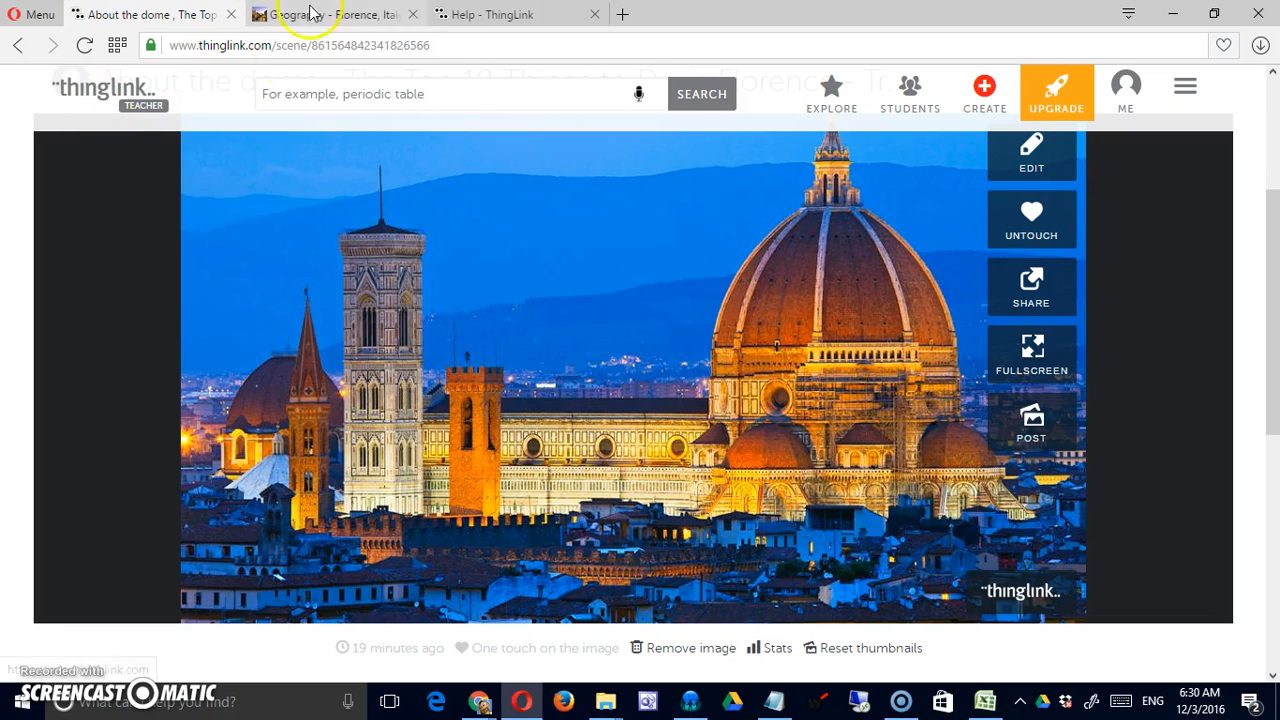
mouse_move(1126, 90)
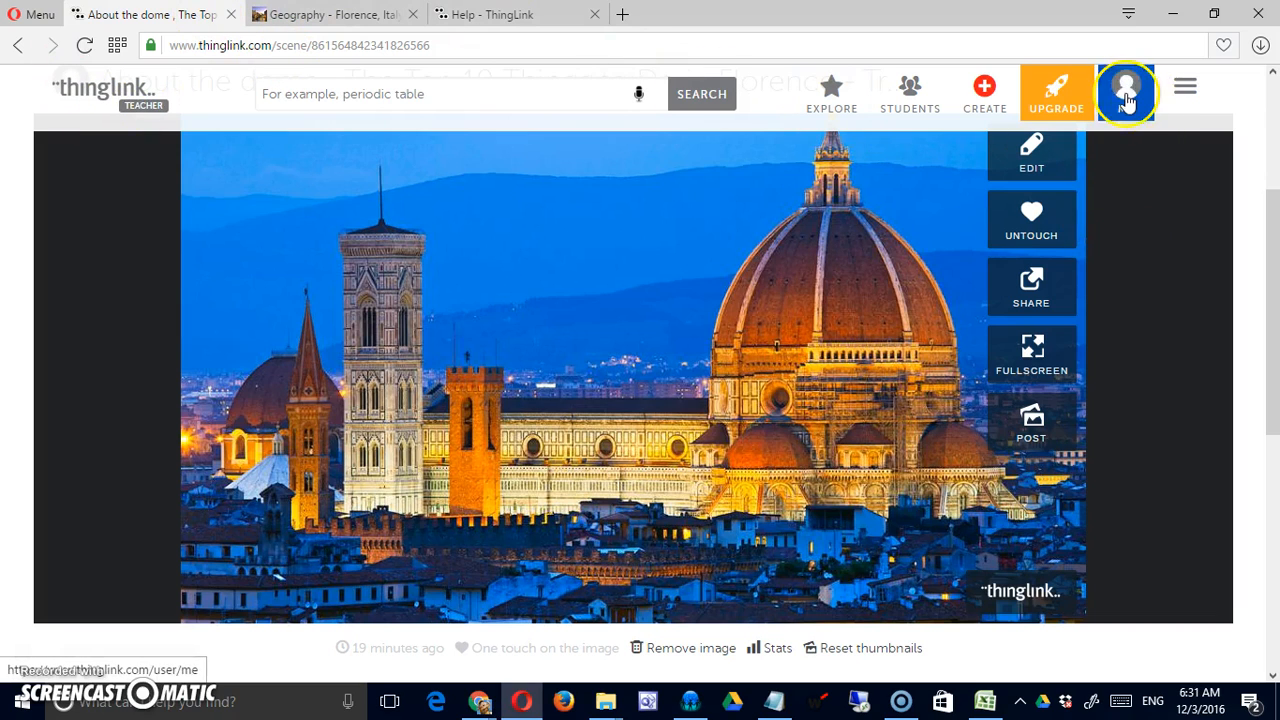
left_click(1068, 149)
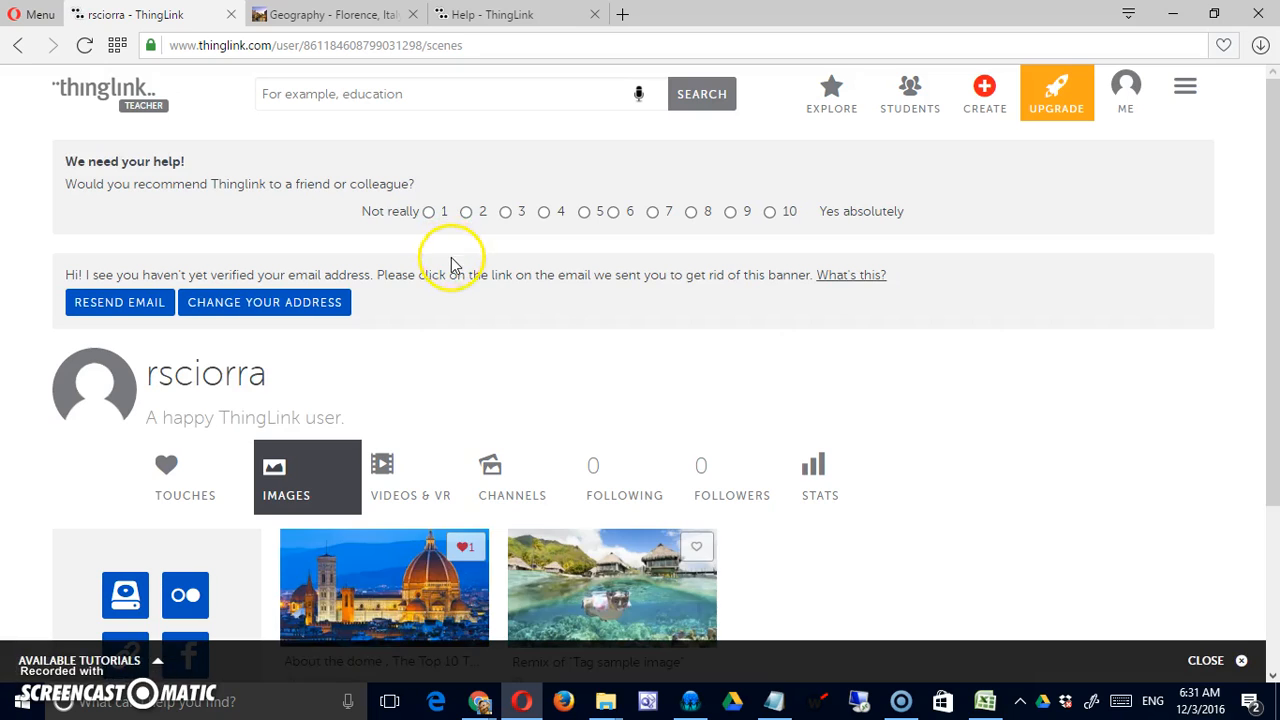
scroll(591, 317, "down", 3)
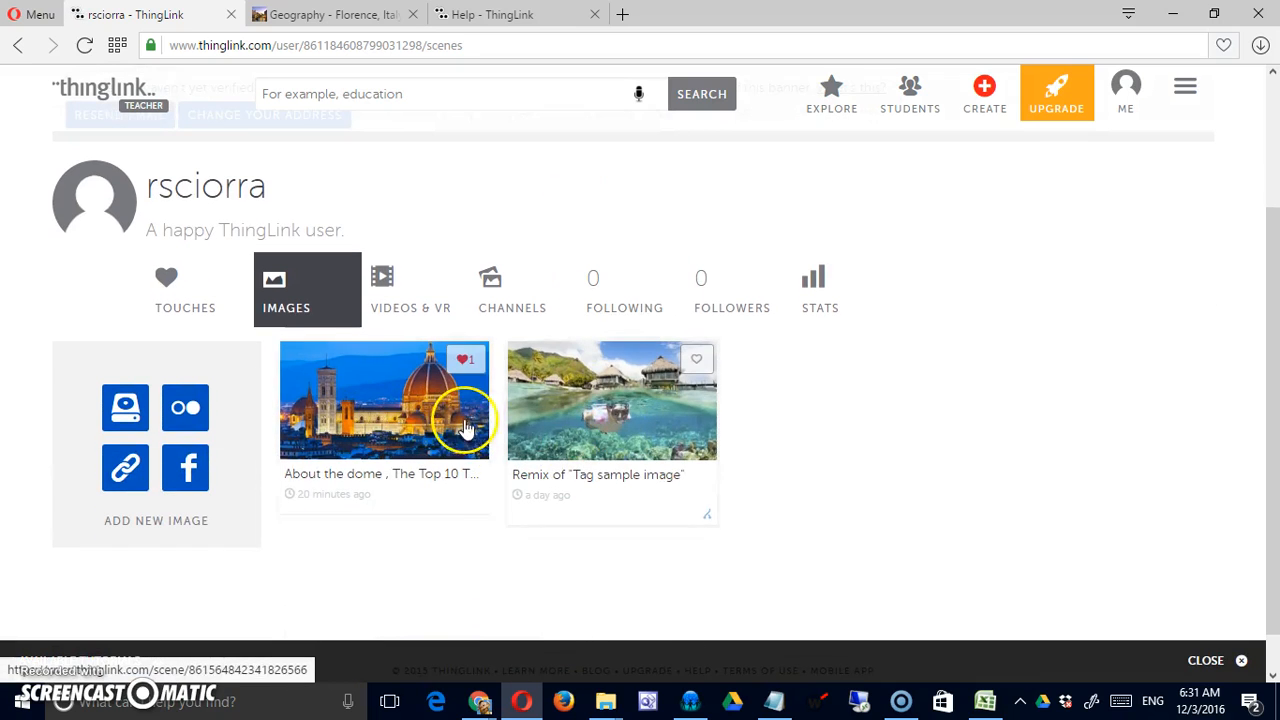
left_click(398, 293)
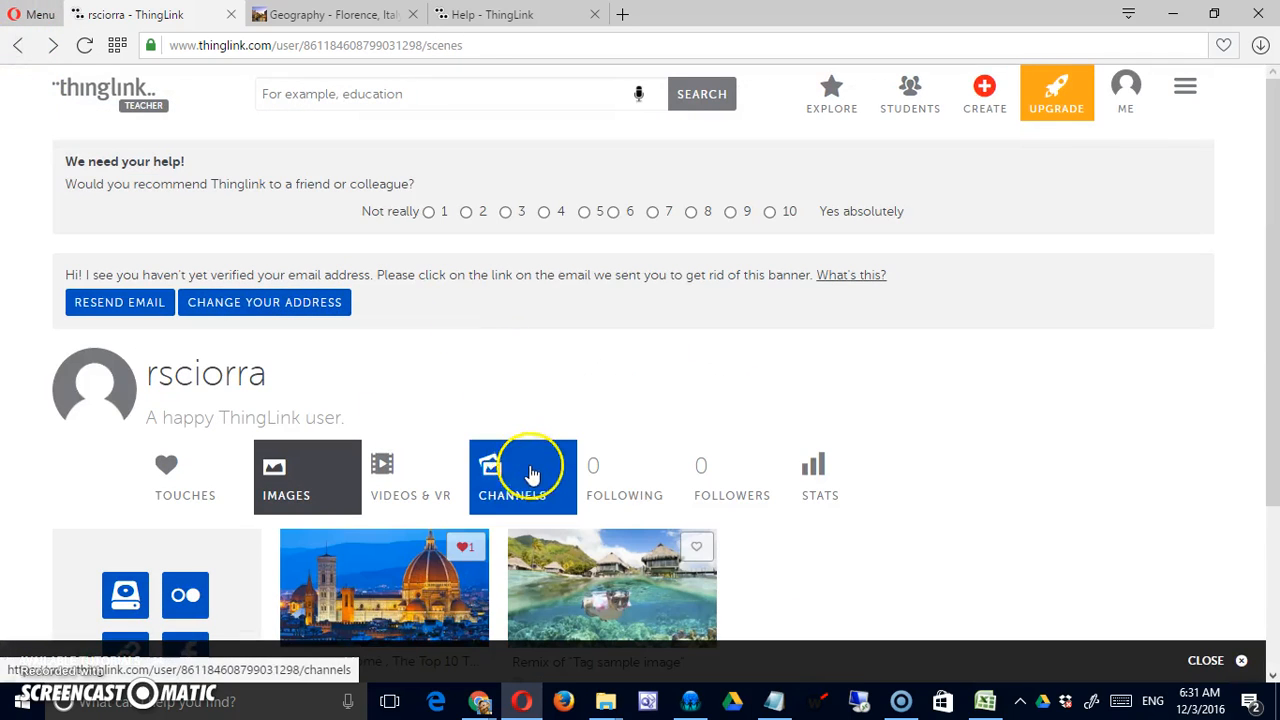
- Review the channels listed in the account's profile
left_click(513, 480)
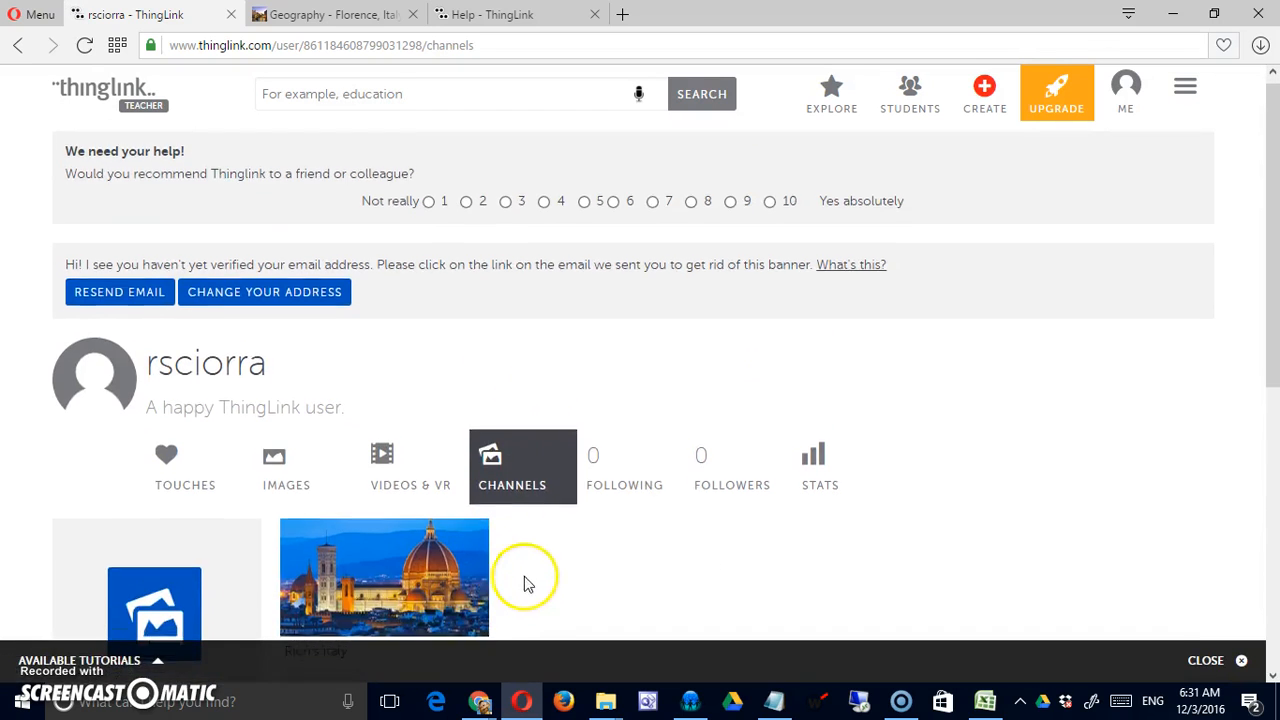
scroll(527, 583, "down", 2)
left_click(517, 297)
left_click(408, 425)
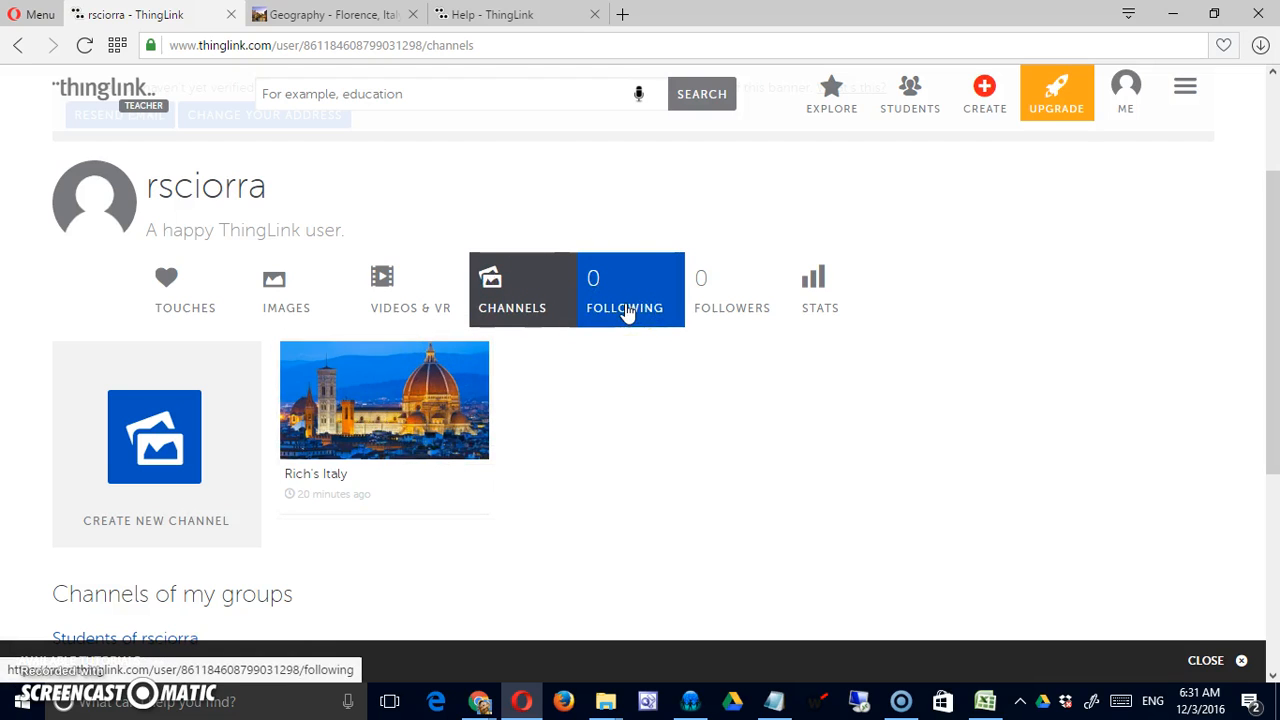
left_click(700, 322)
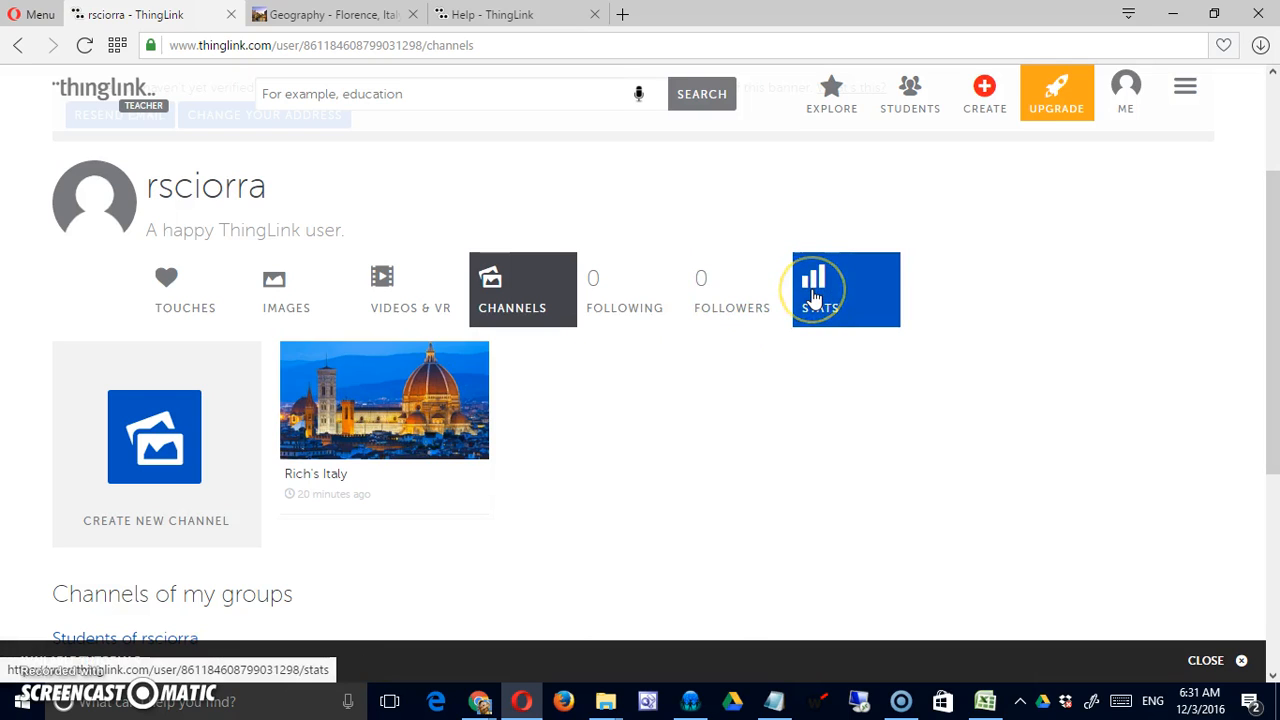
- Open the profile's Touches section and look over the touched images
left_click(198, 322)
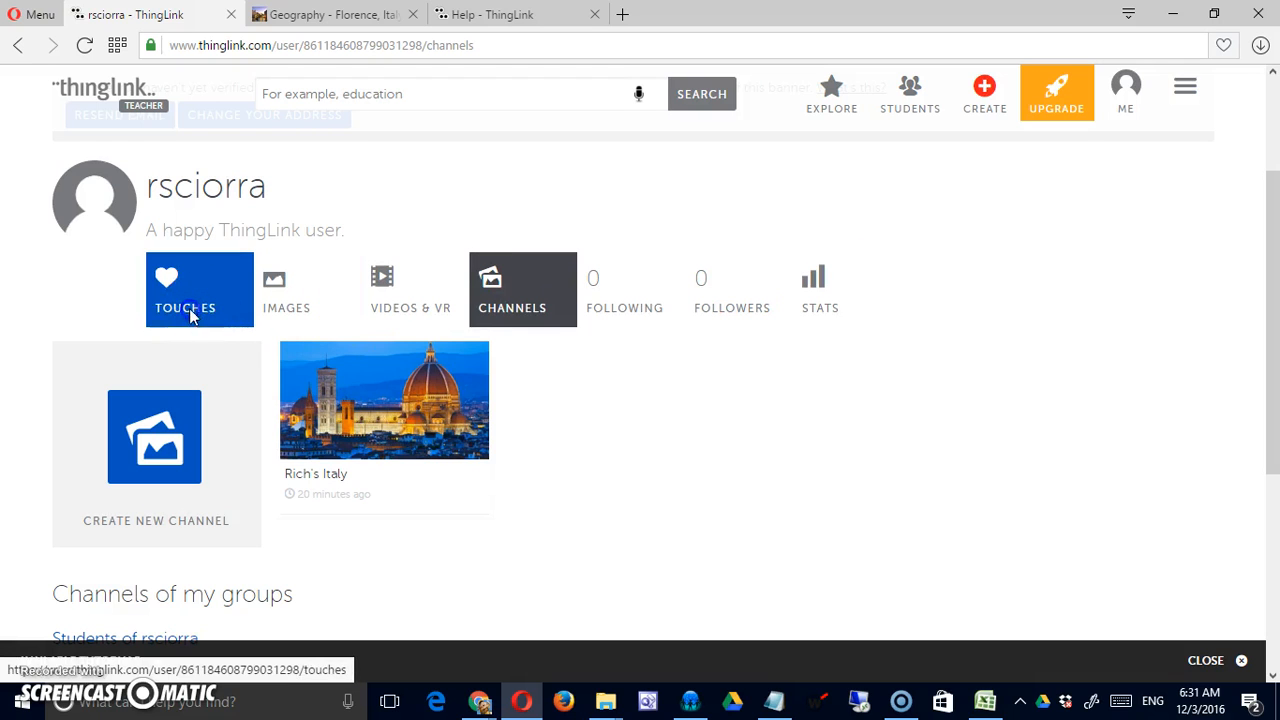
scroll(544, 430, "down", 3)
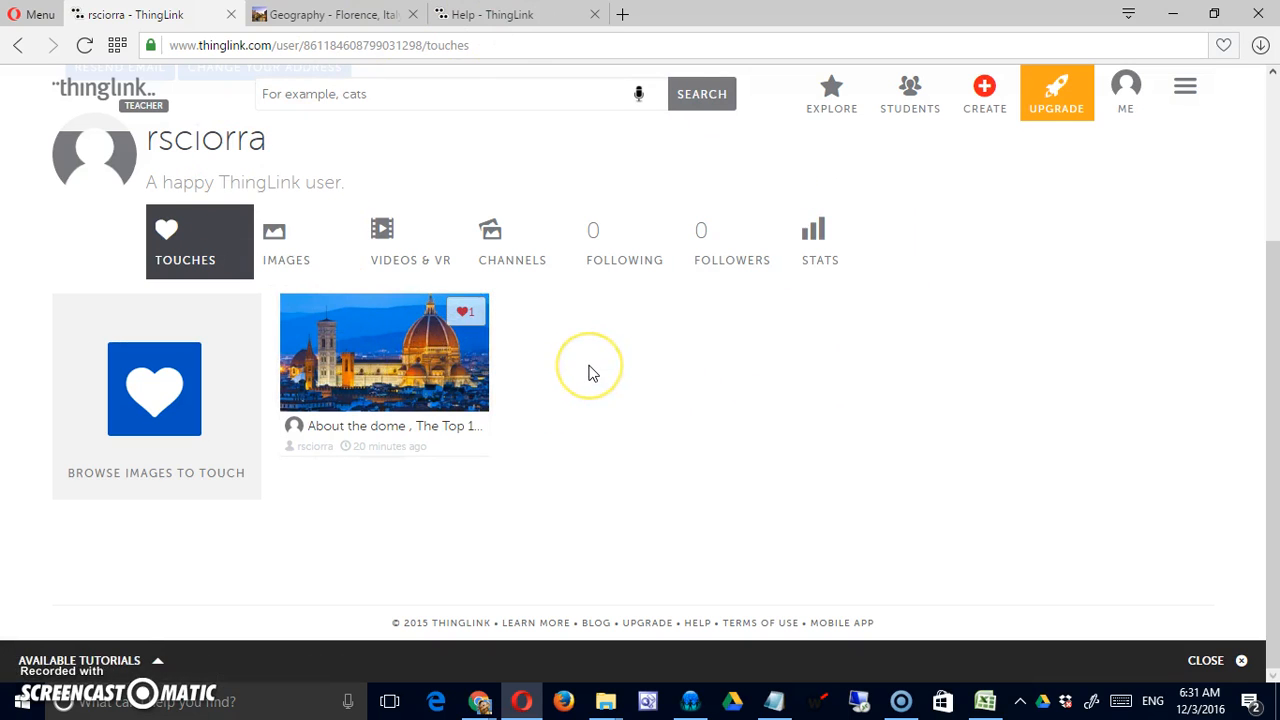
scroll(592, 373, "up", 2)
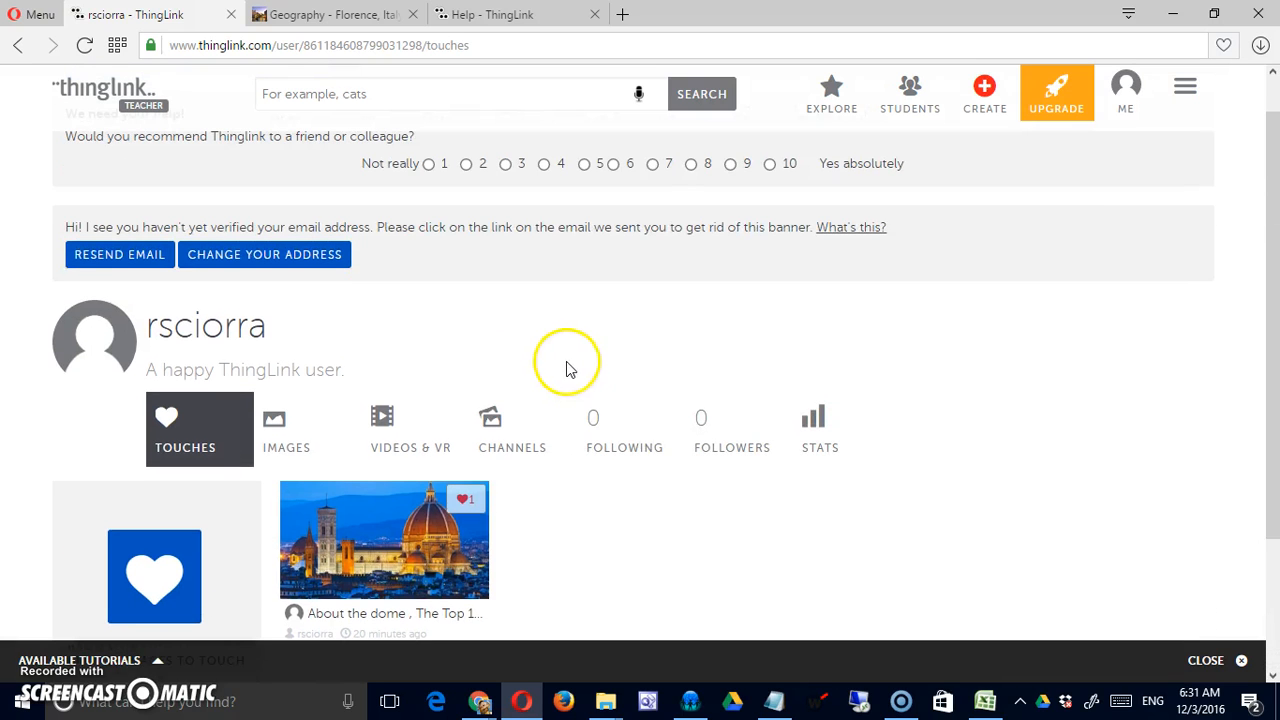
scroll(548, 364, "up", 1)
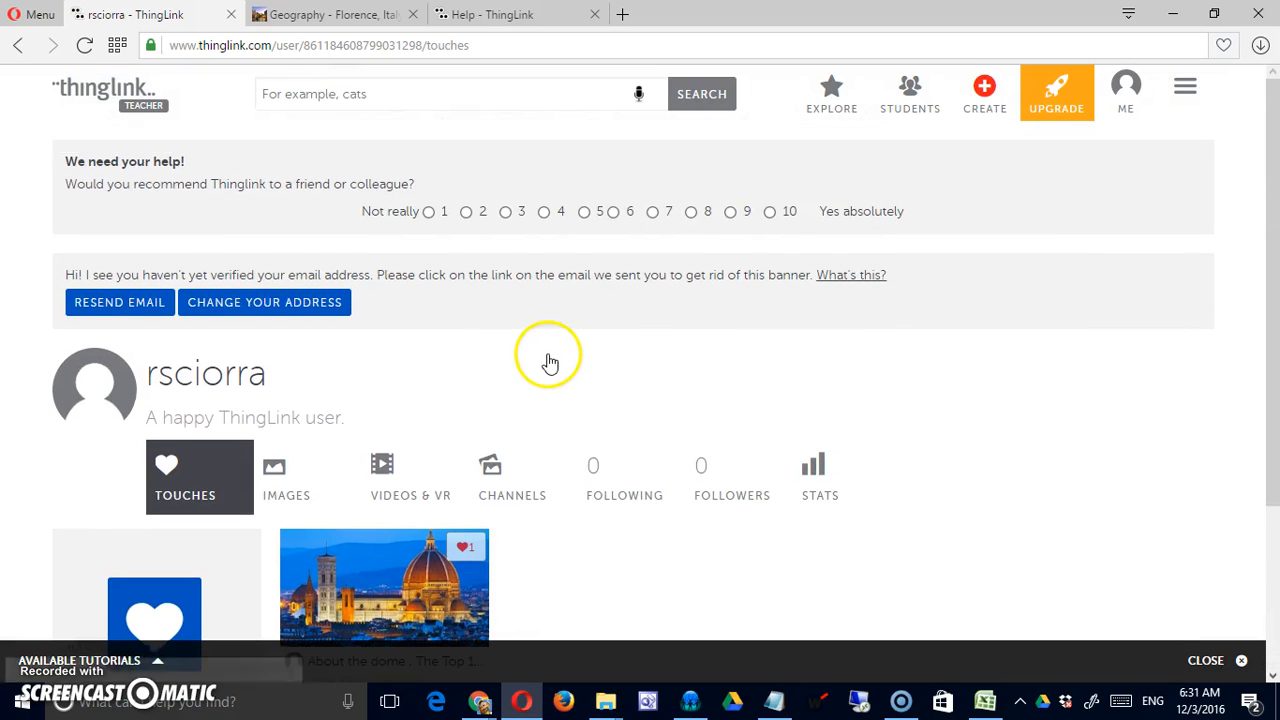